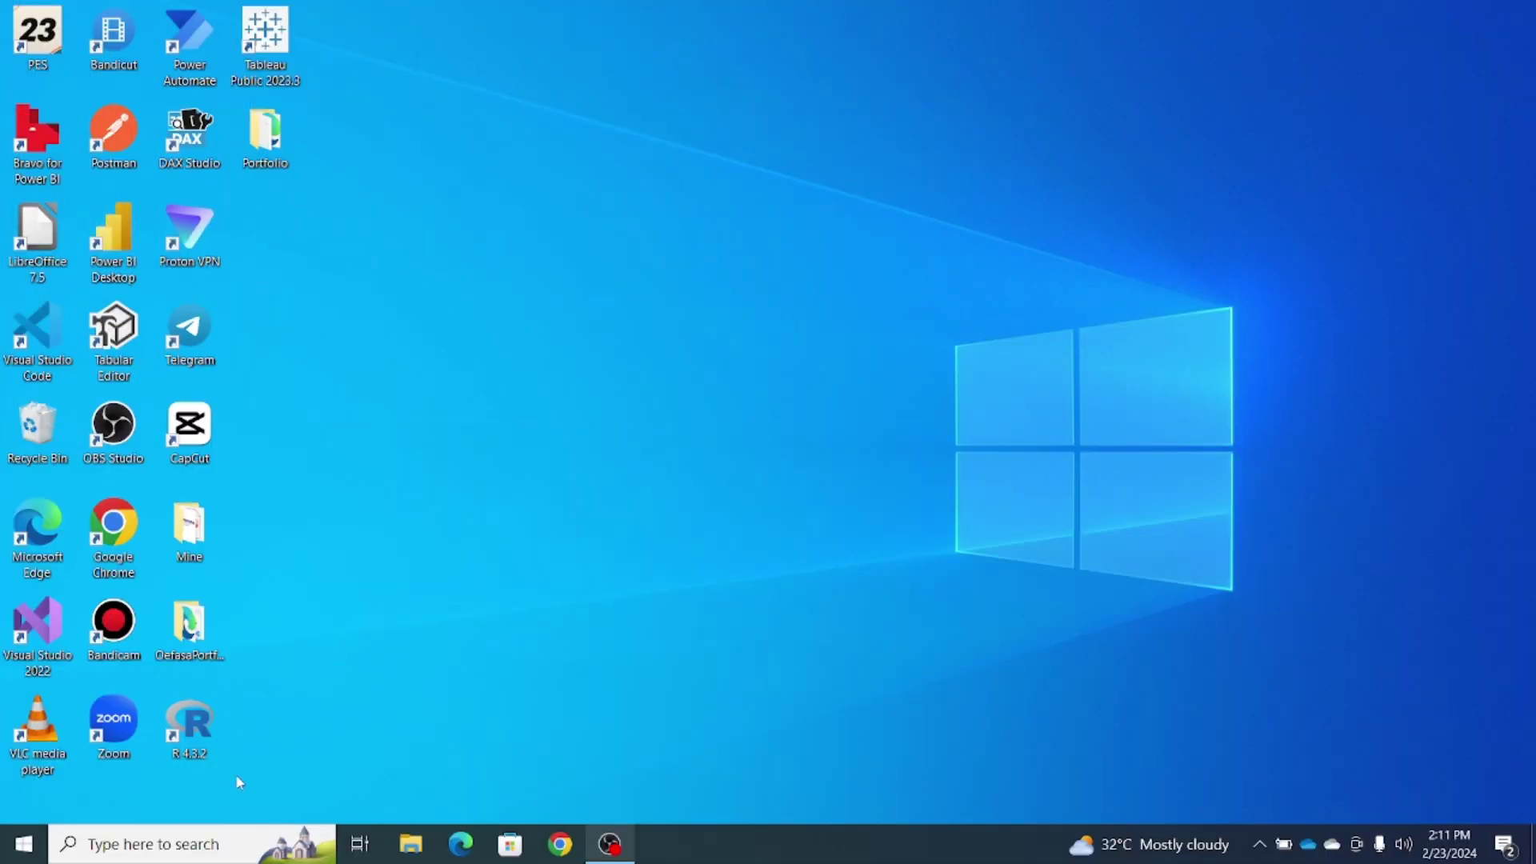
- Find Power BI Desktop with the Windows search and launch it
click(164, 844)
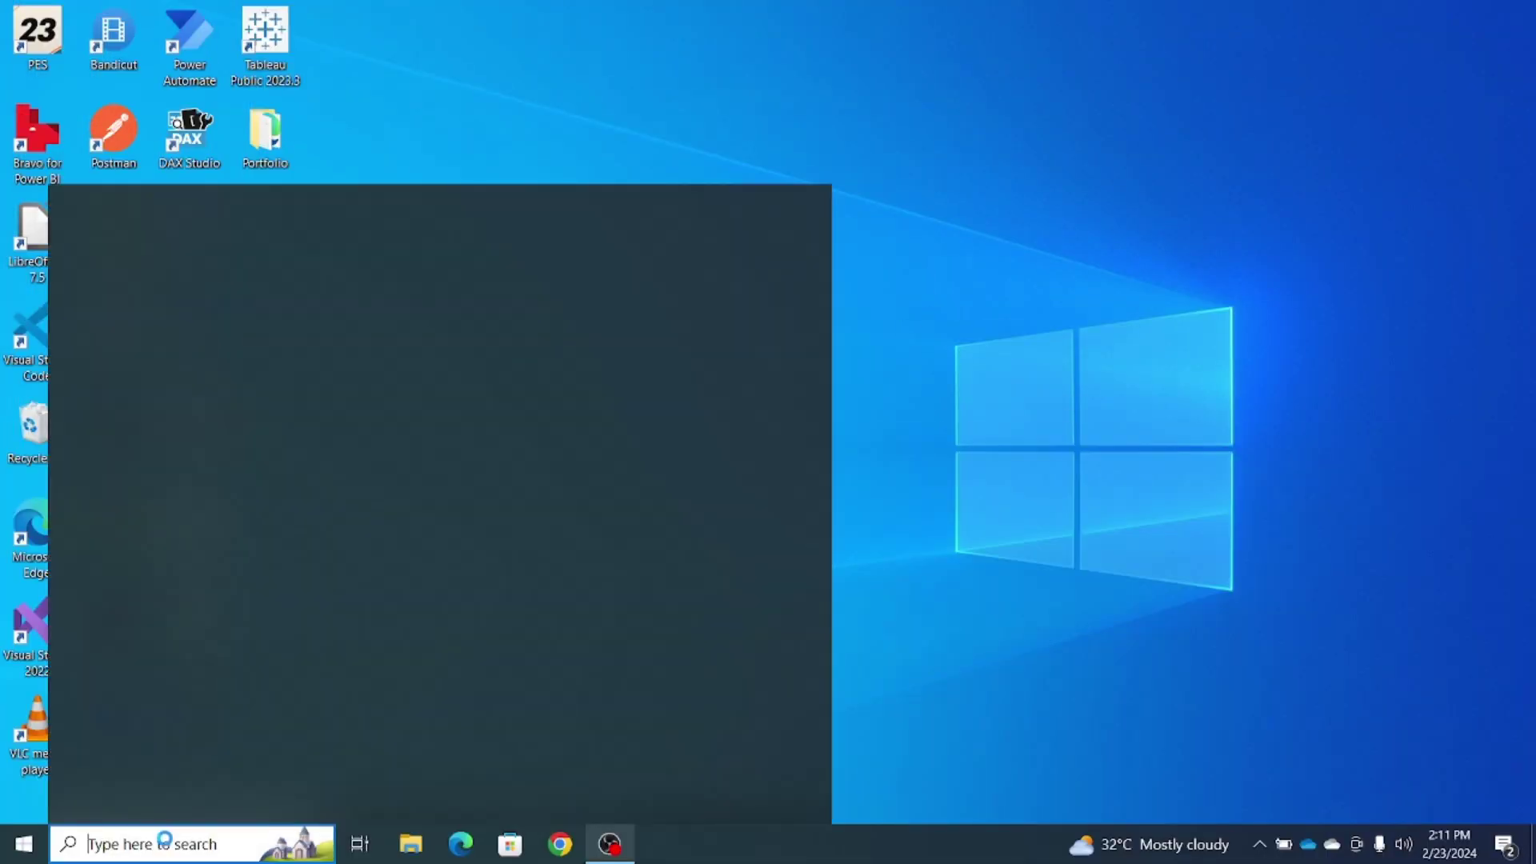
text(power)
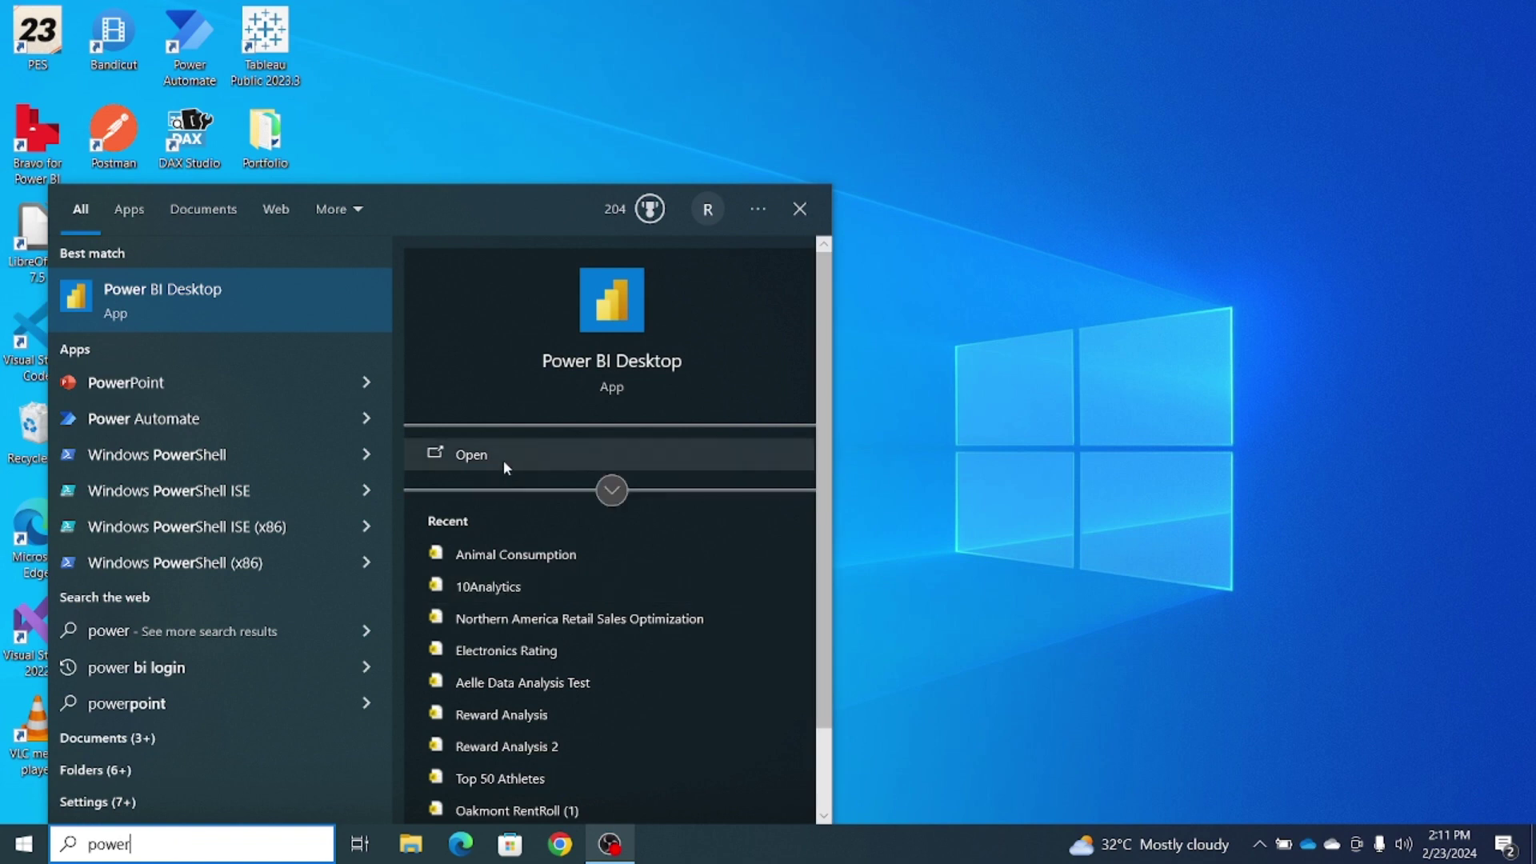
click(504, 459)
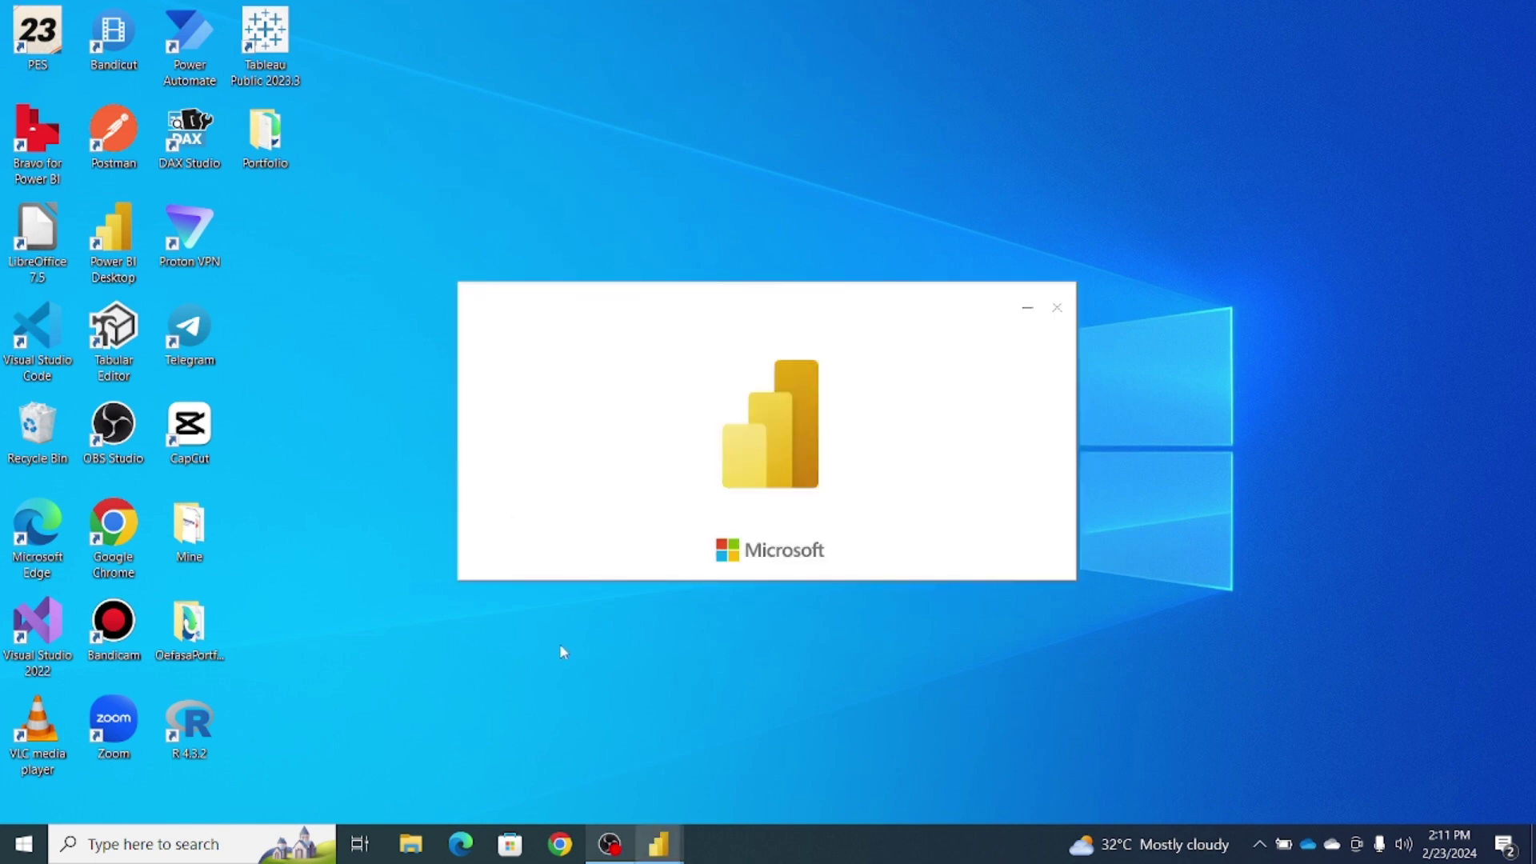
- Switch to Chrome, search for "web scraping with power query medium" and open the Medium article "Web Scraping with Power Query: A Quick Guide"
click(560, 854)
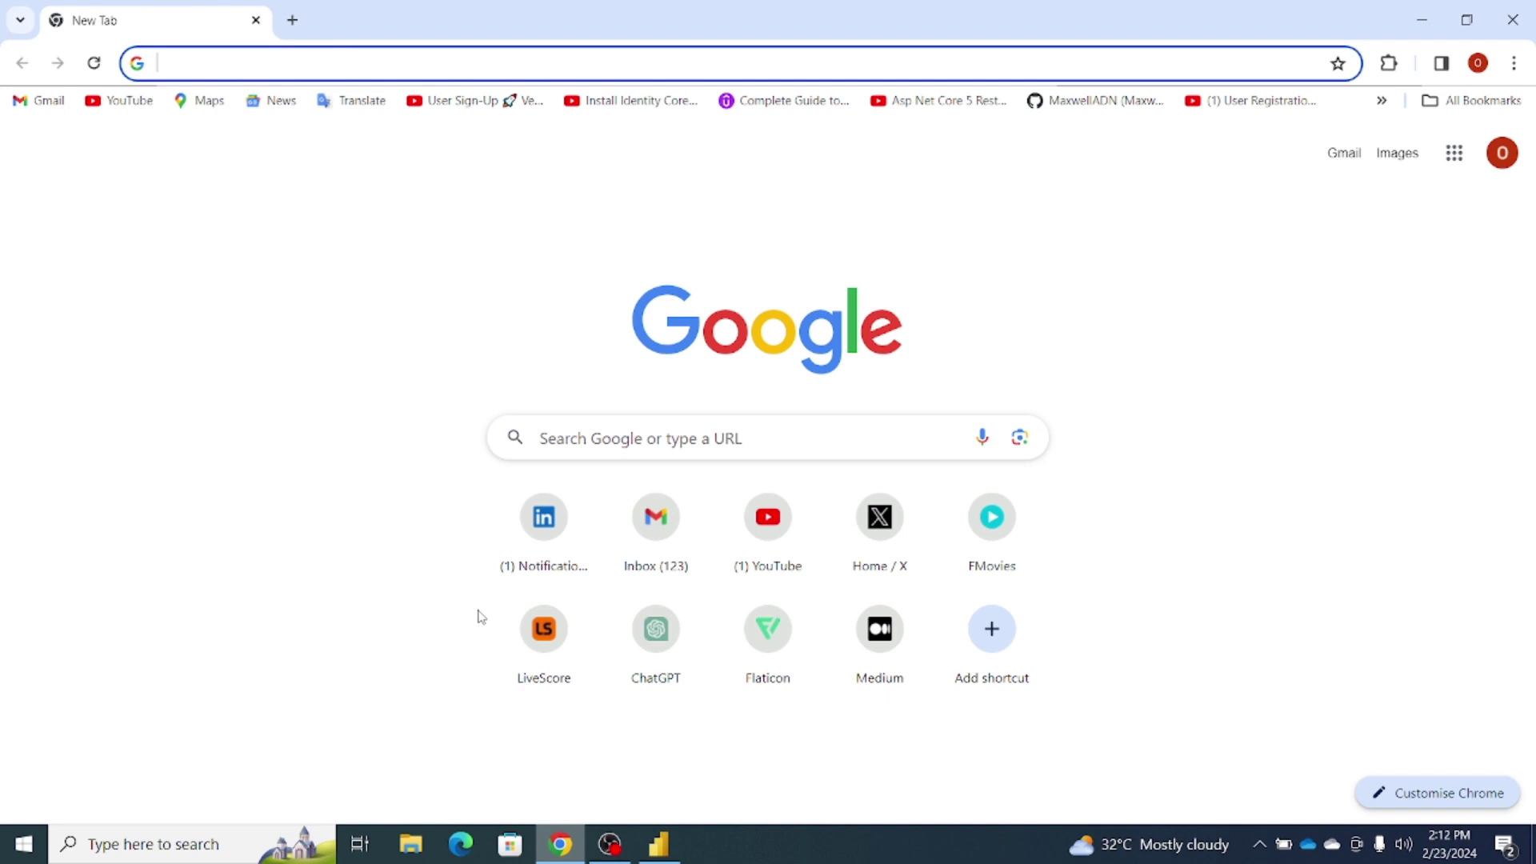
text(web.facebook.com/?_rdc=1&_rdr)
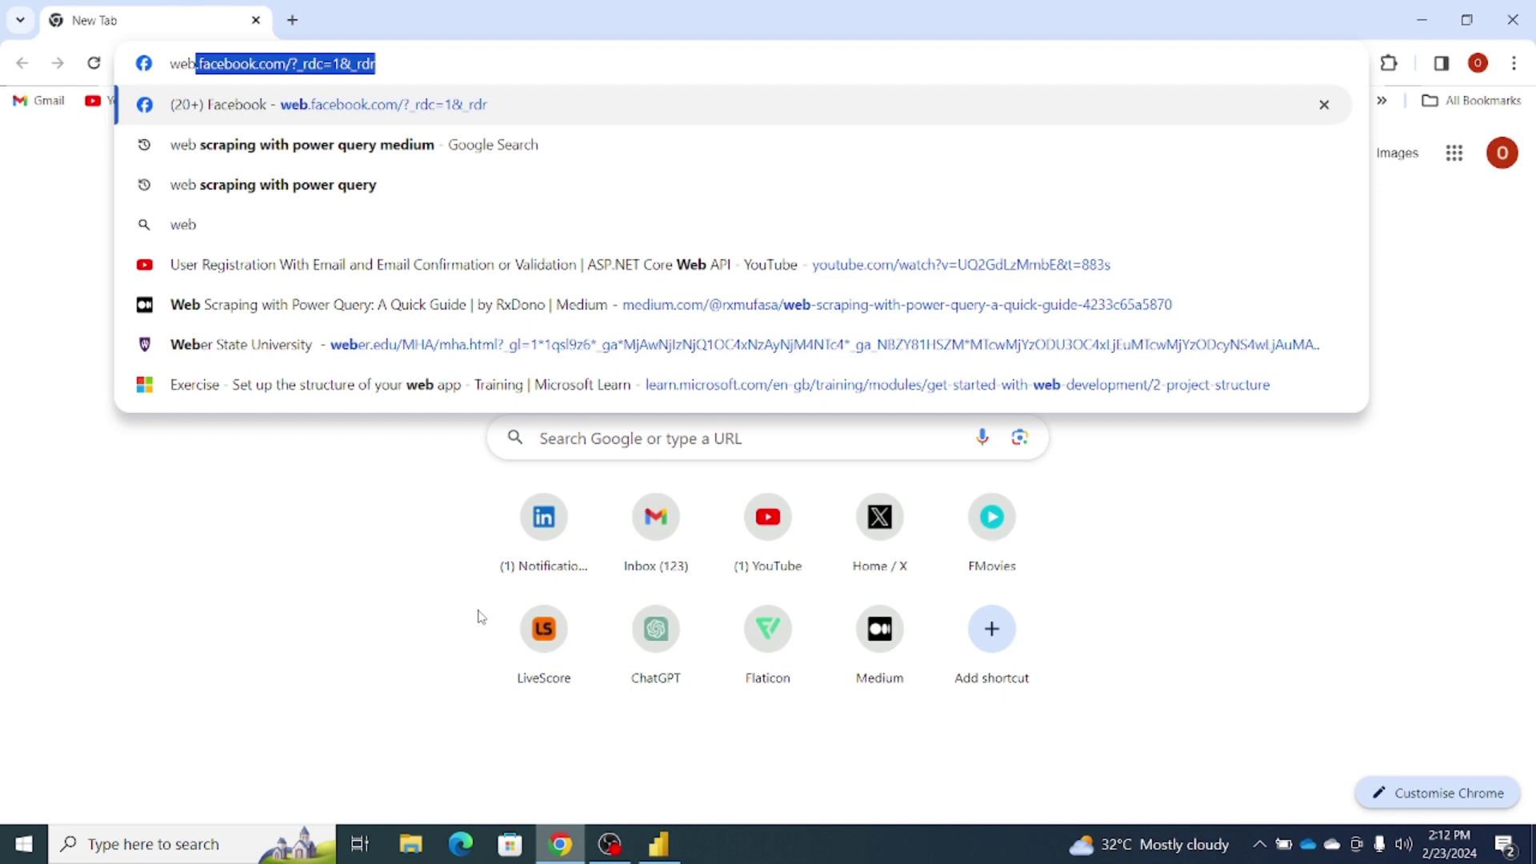
click(322, 152)
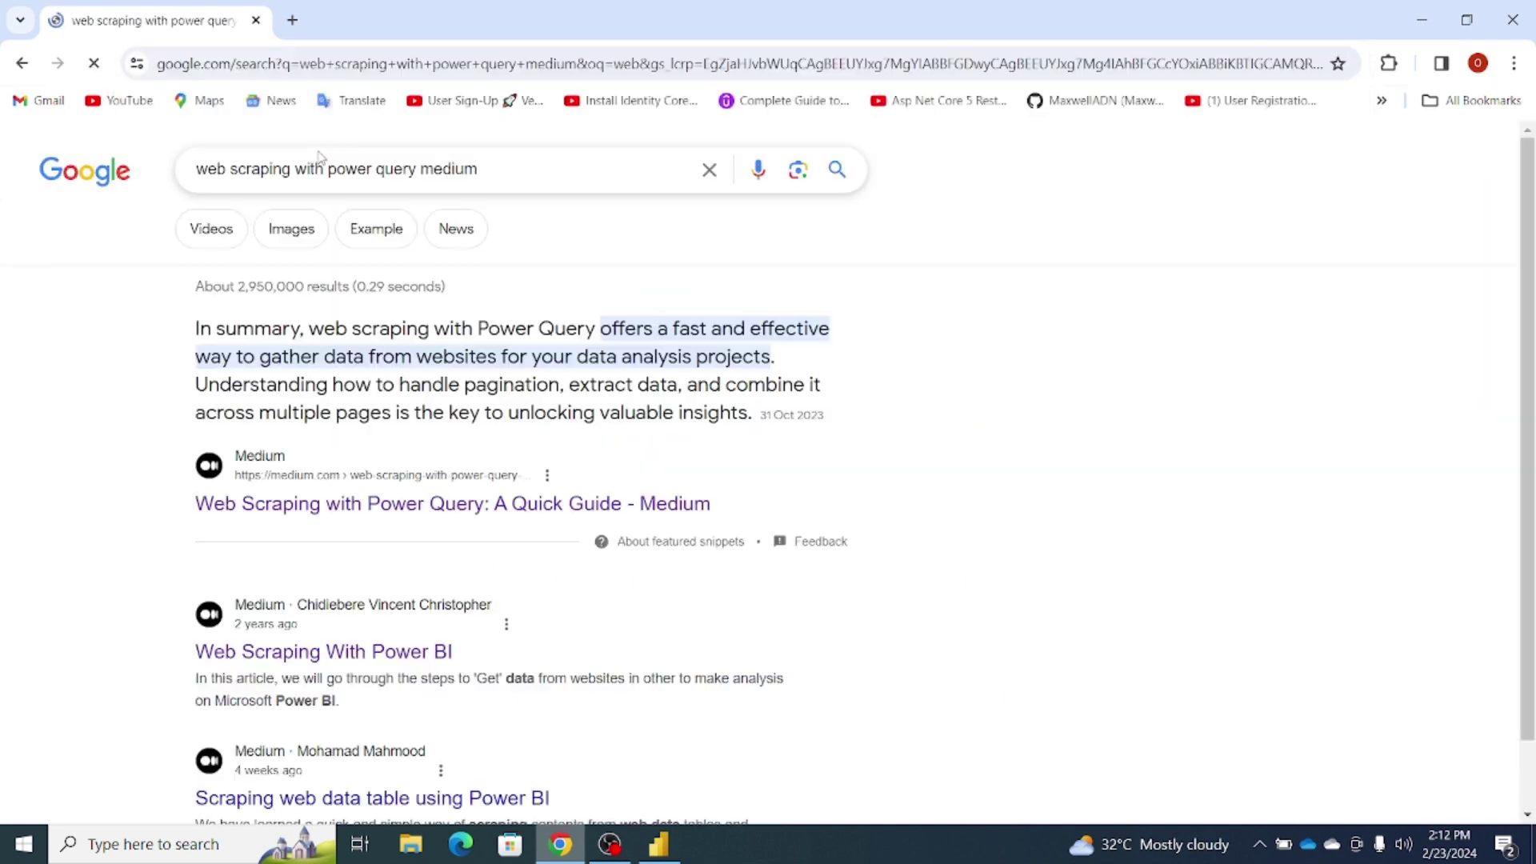
click(282, 504)
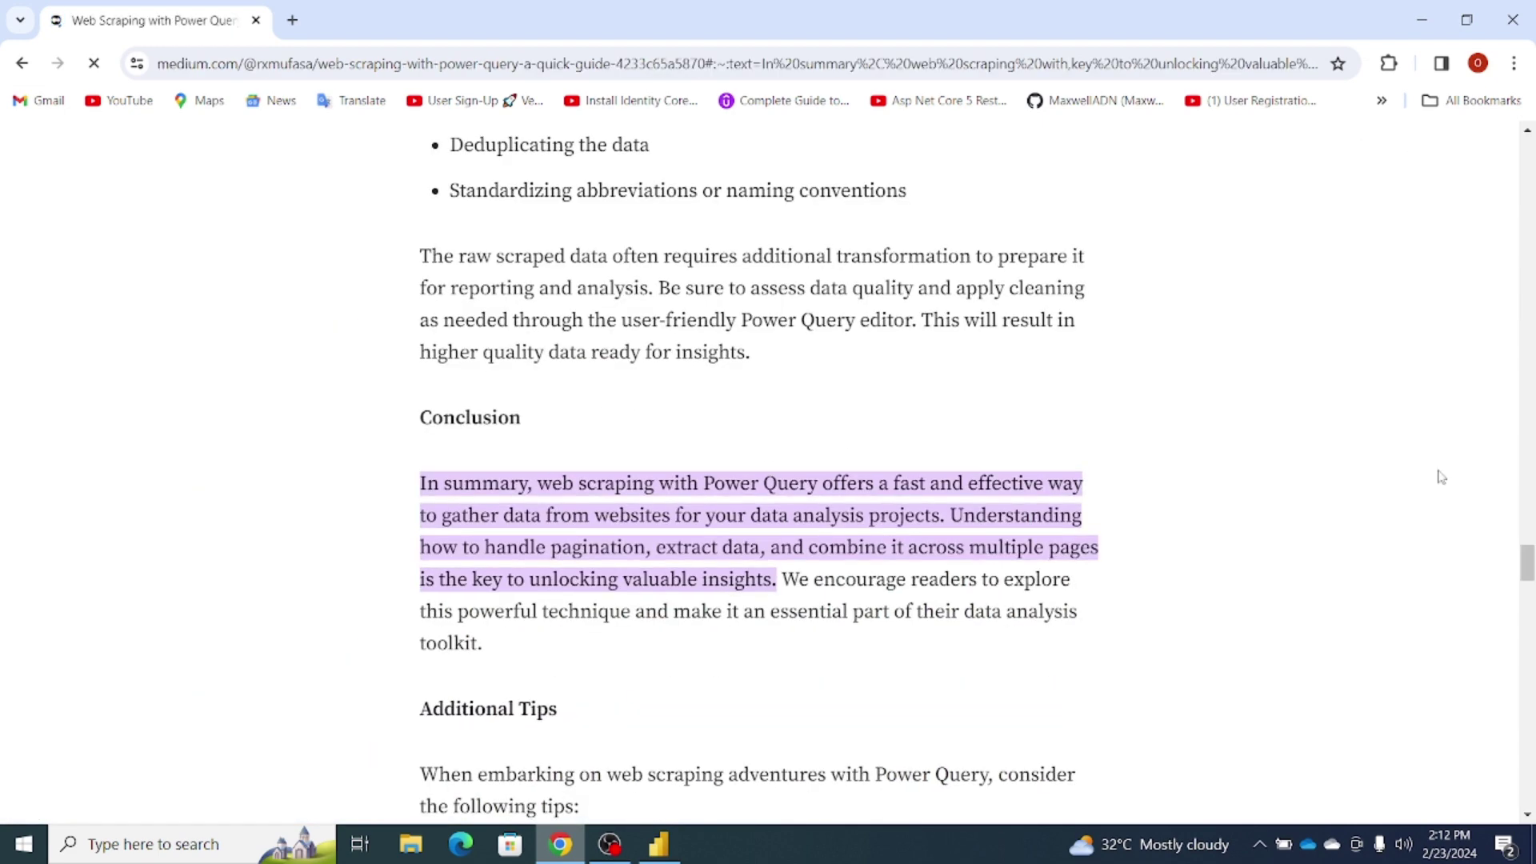
scroll(1530, 558, up, 15)
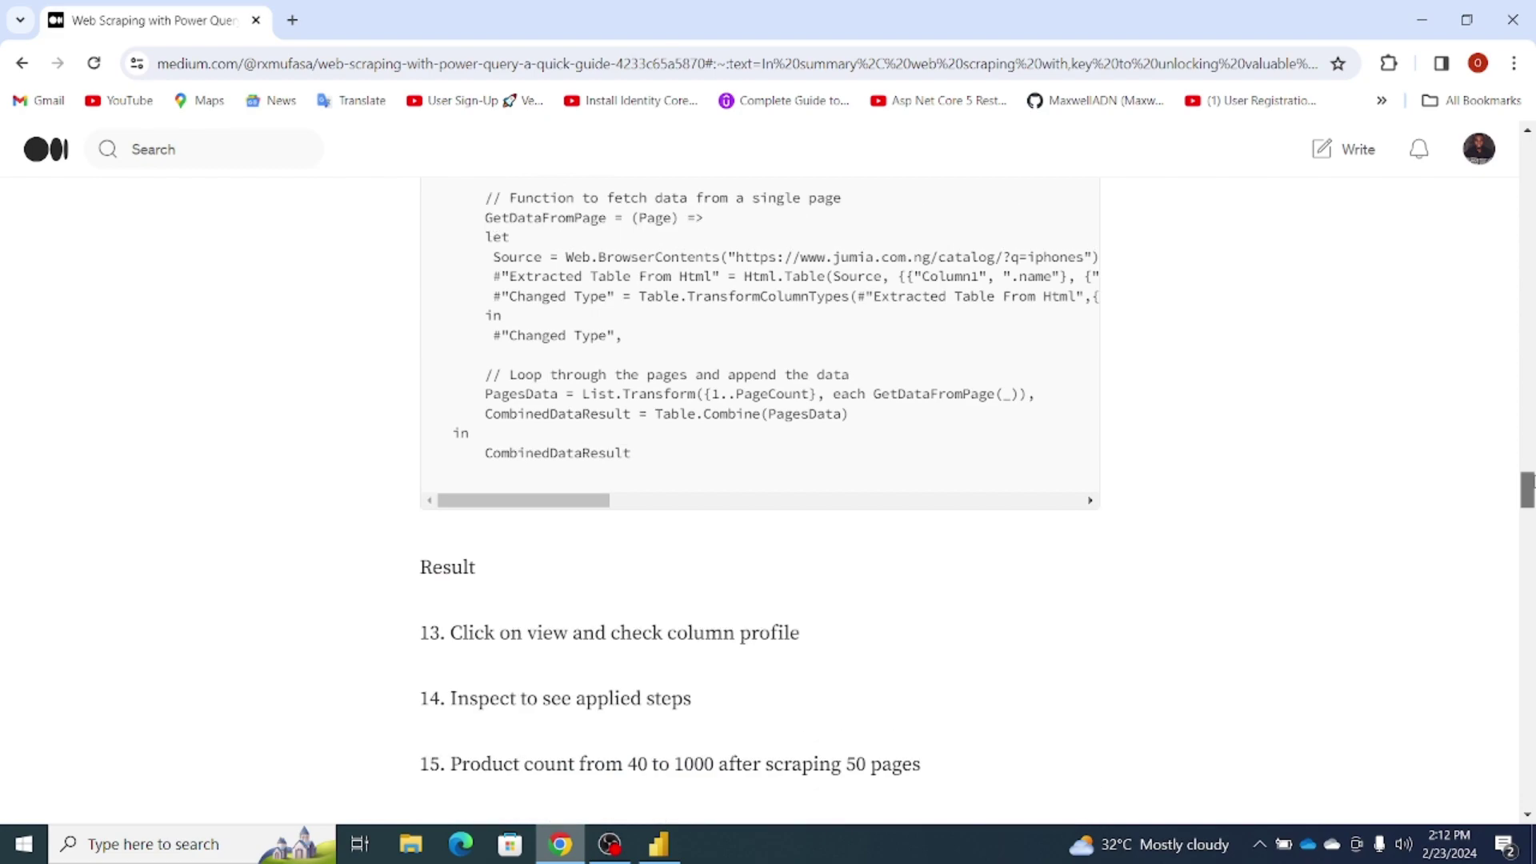
scroll(760, 496, up, 20)
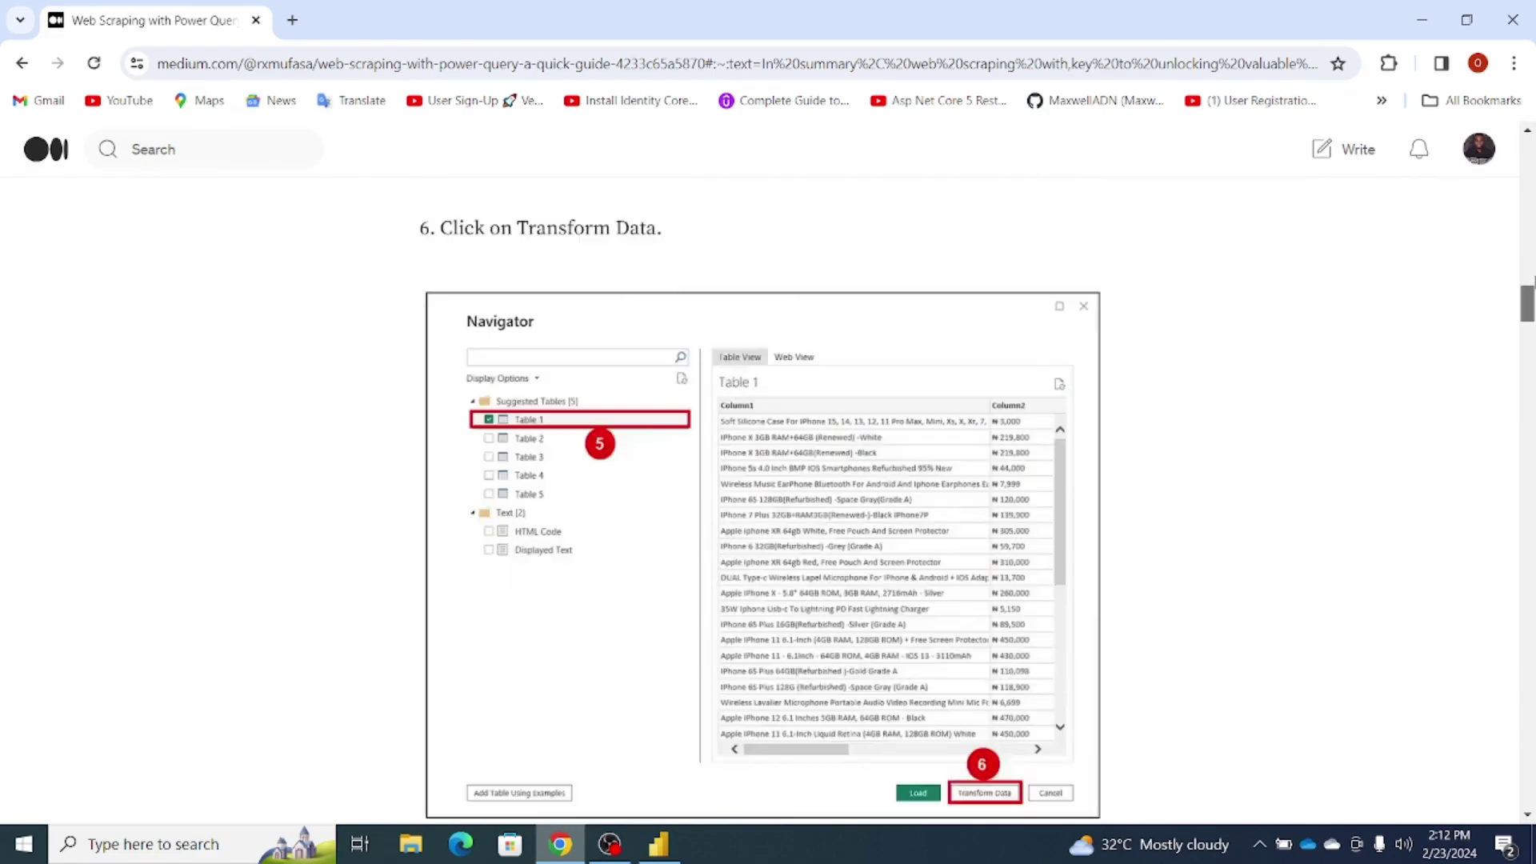
scroll(1530, 180, up, 10)
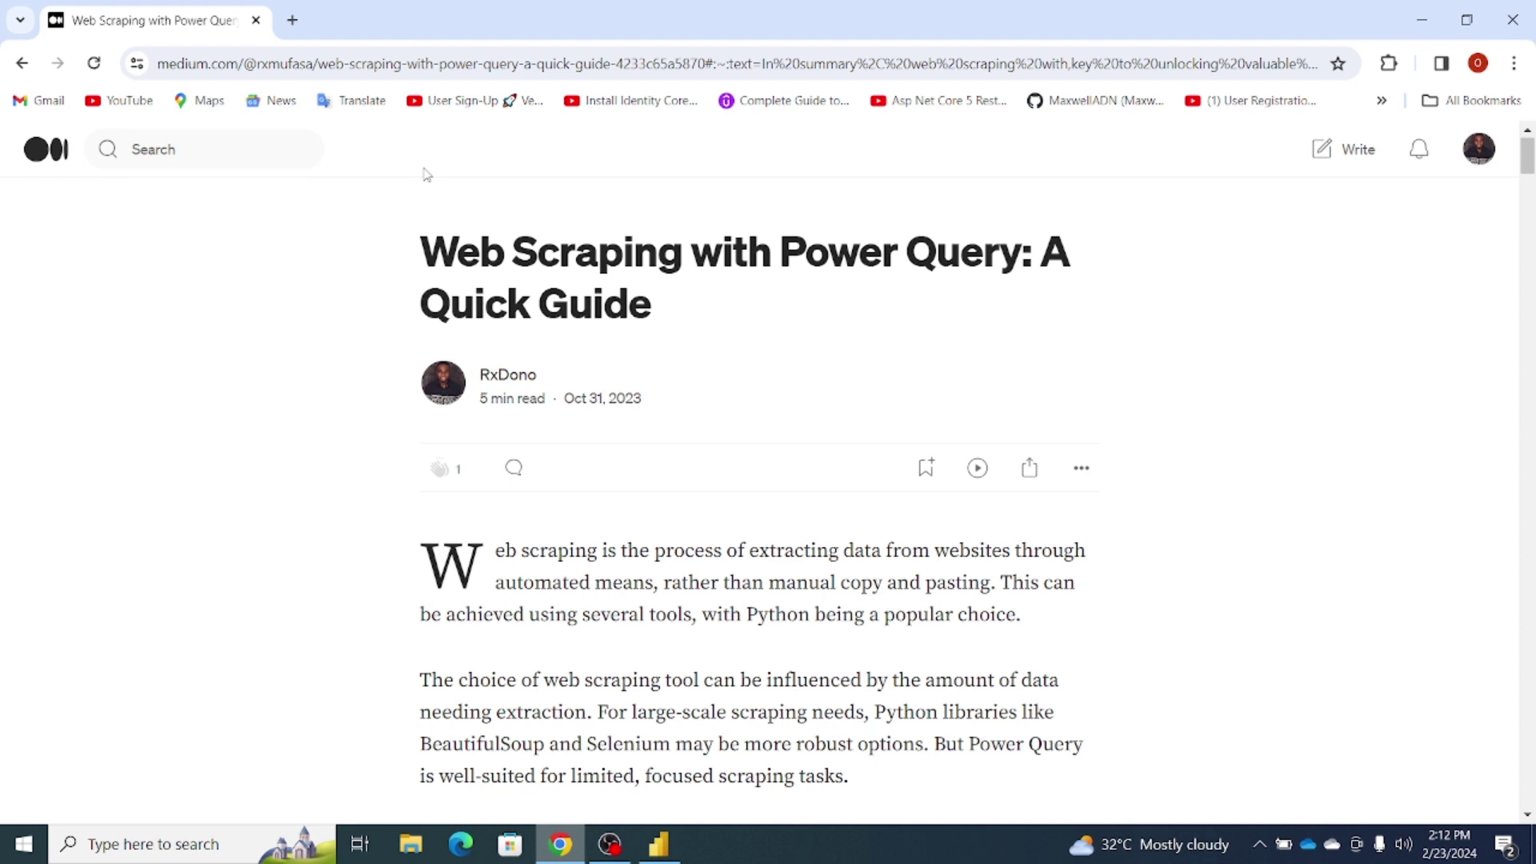
- Open the Jumia Nigeria site in a new browser tab and search its catalog for "iphones"
click(293, 21)
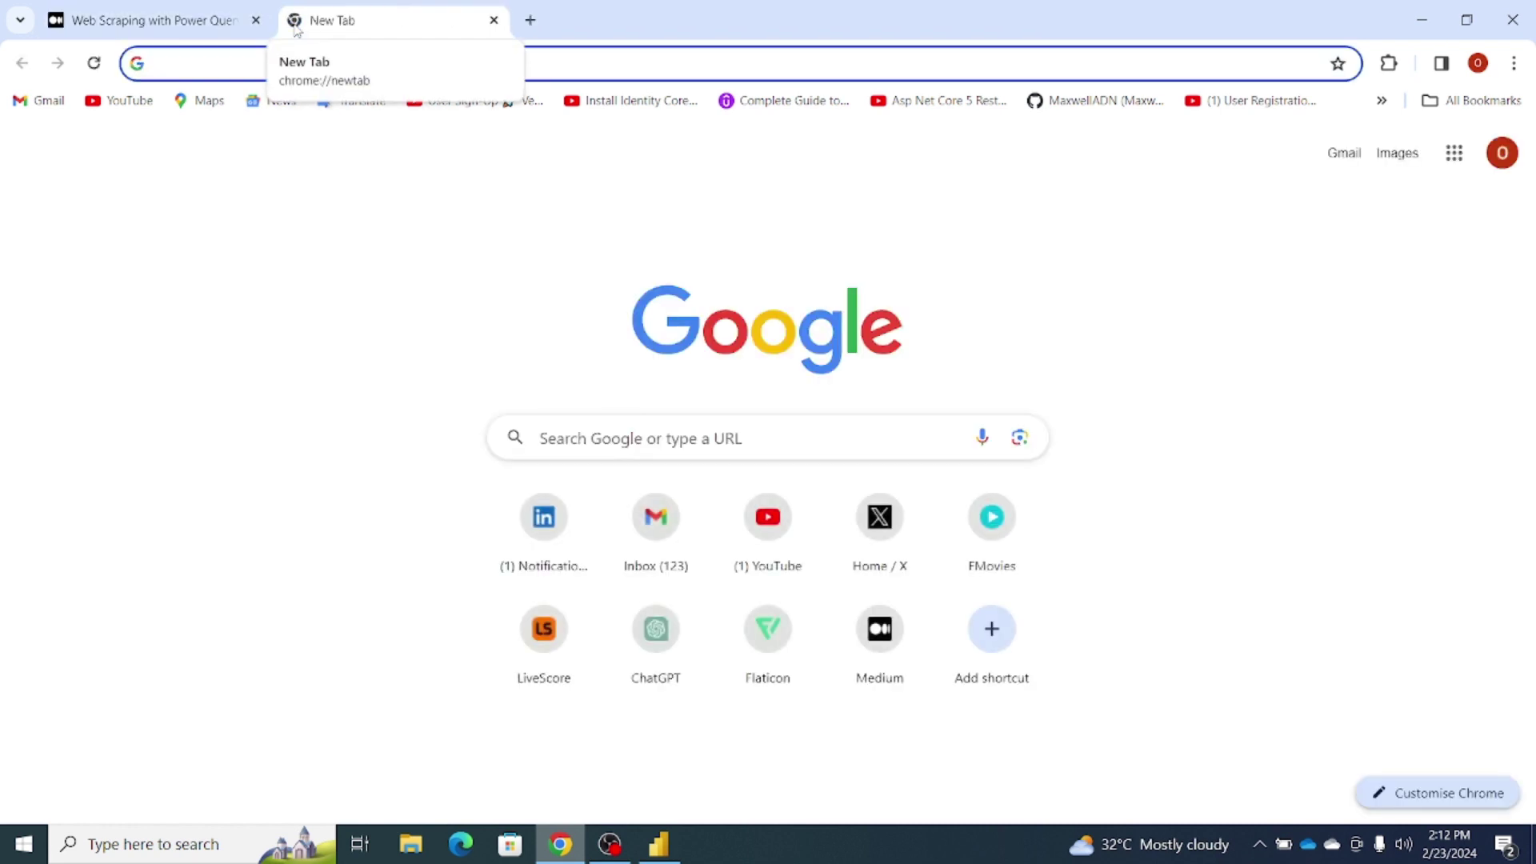
text(ju)
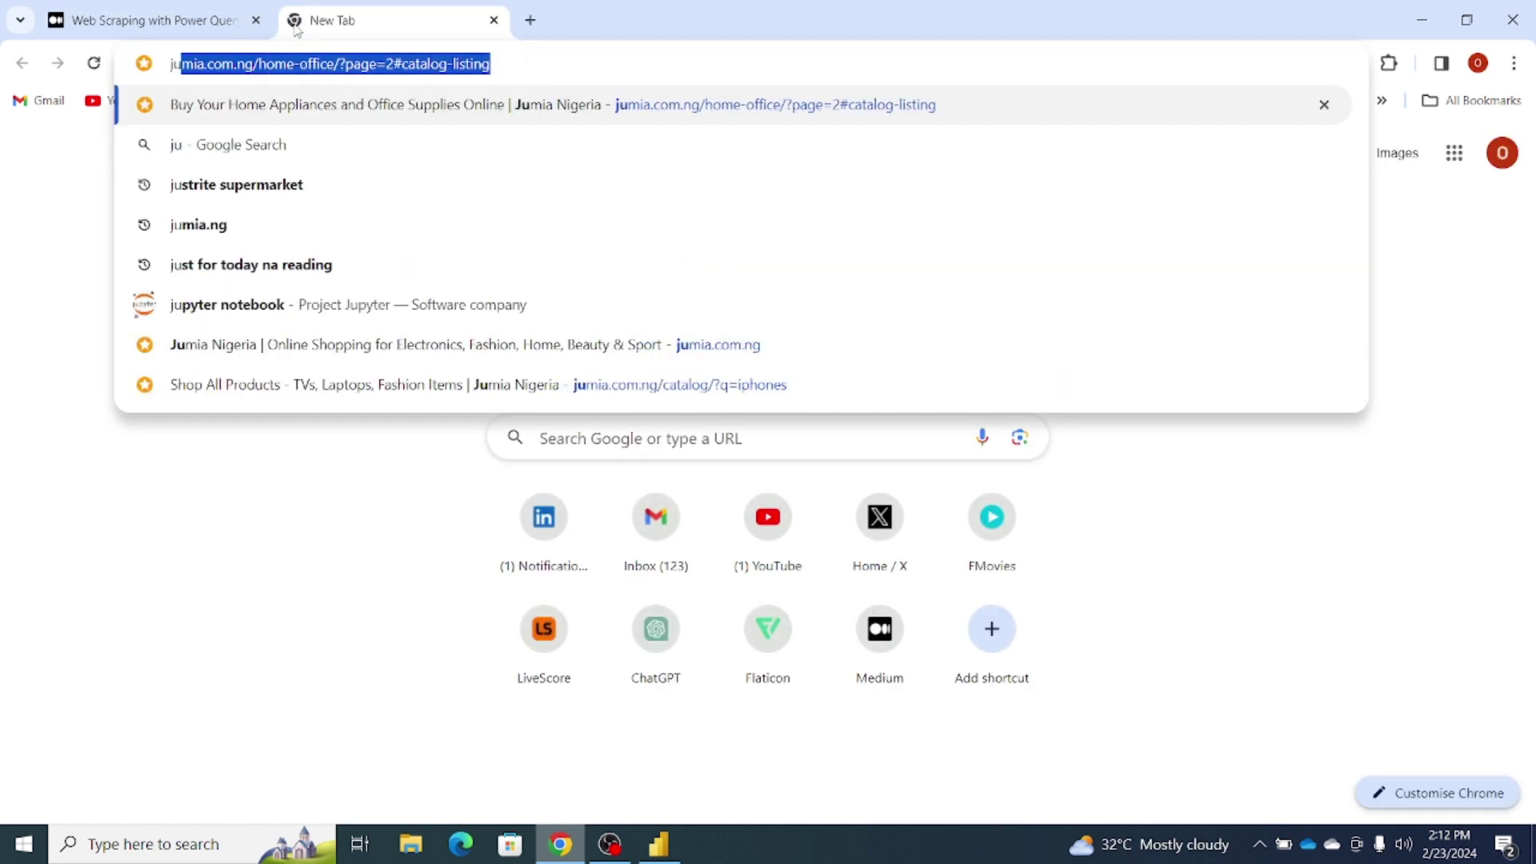
key(Return)
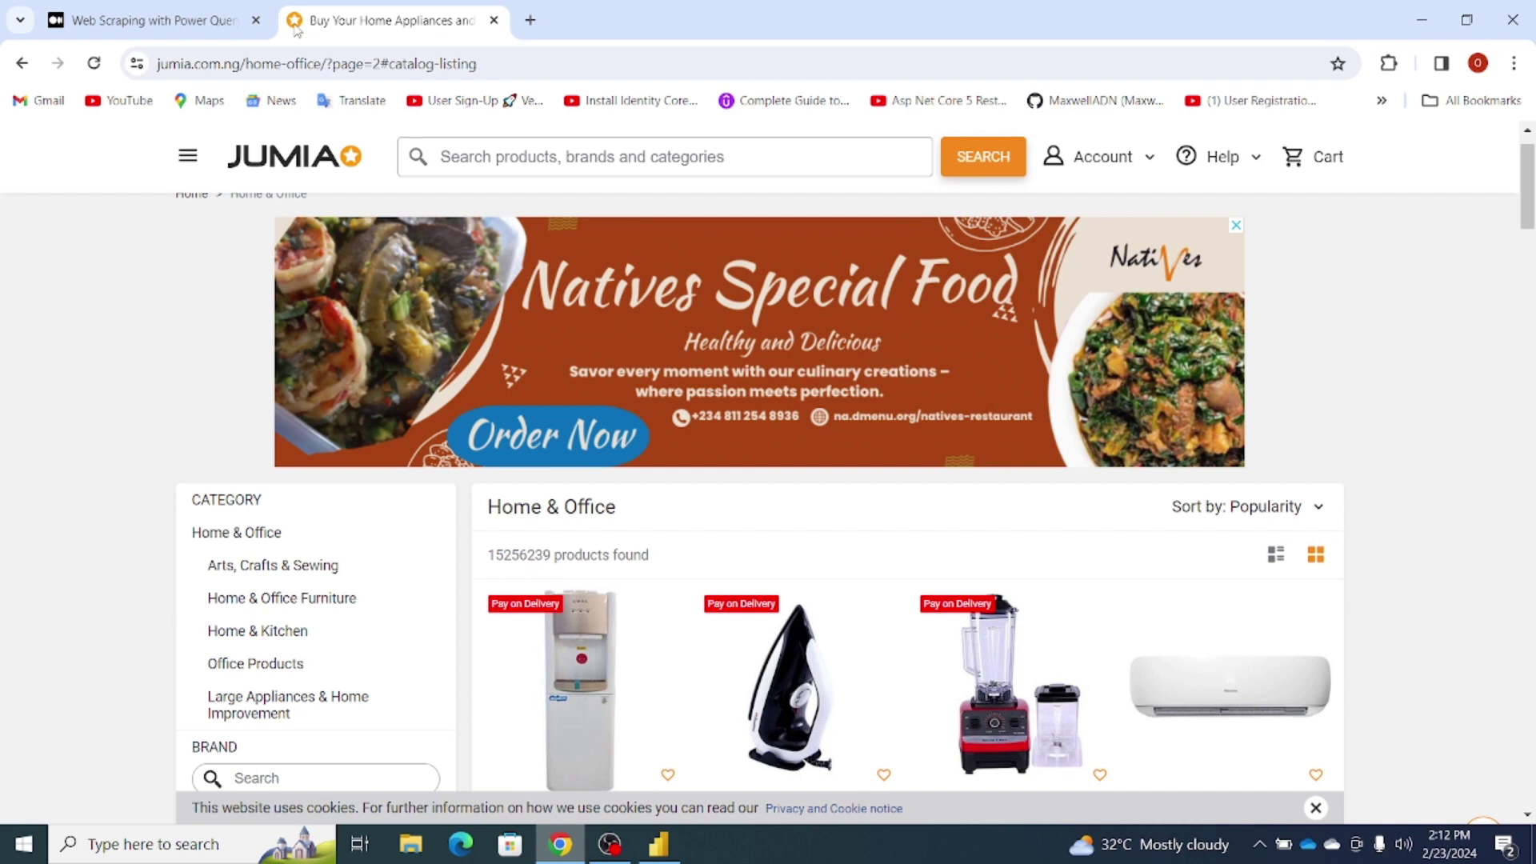
click(491, 165)
text(iphon)
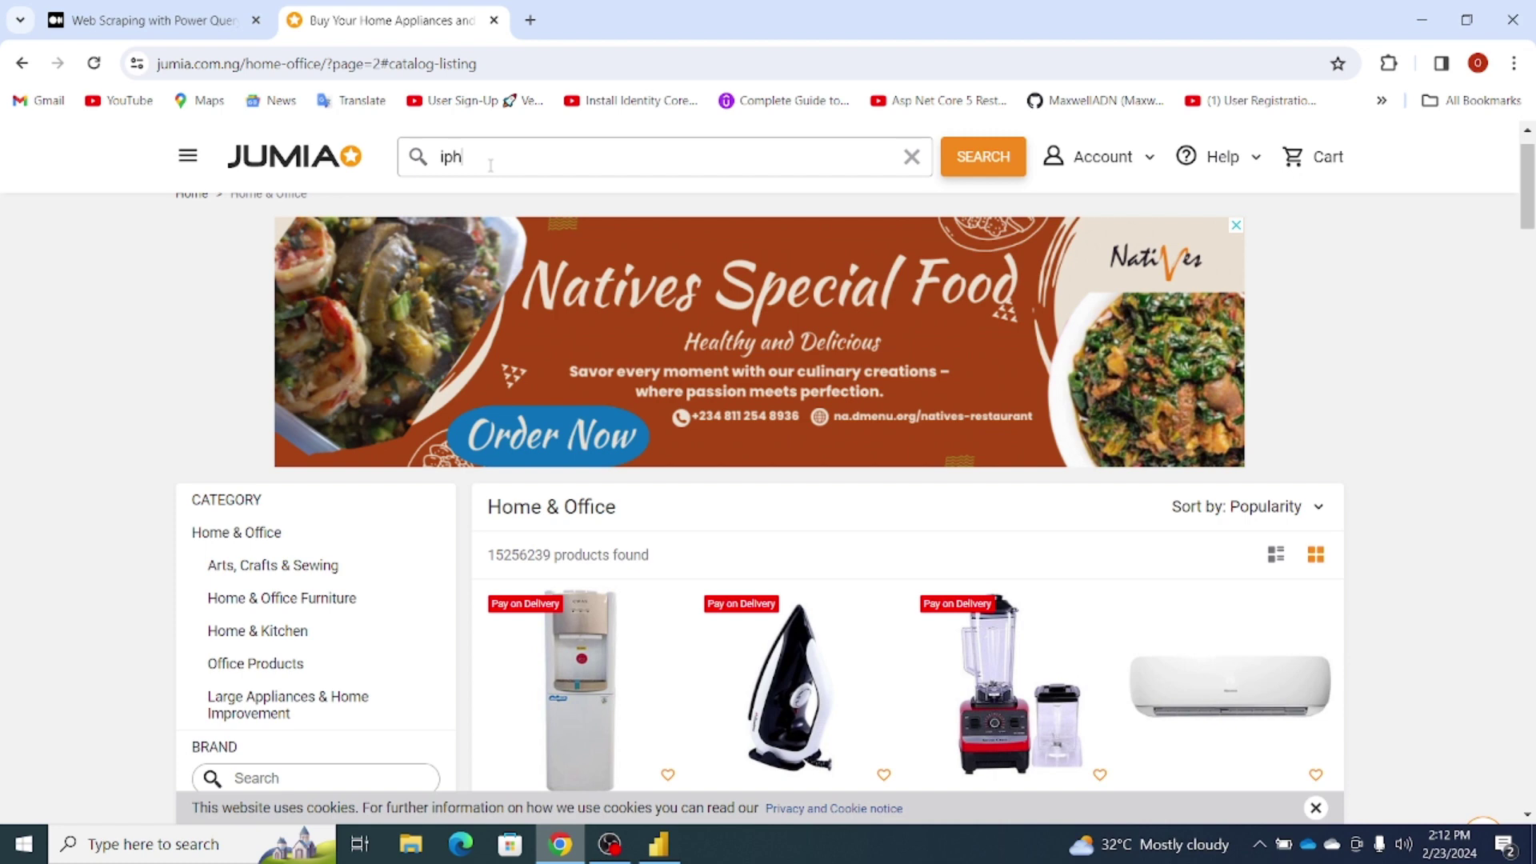
text(es)
key(Return)
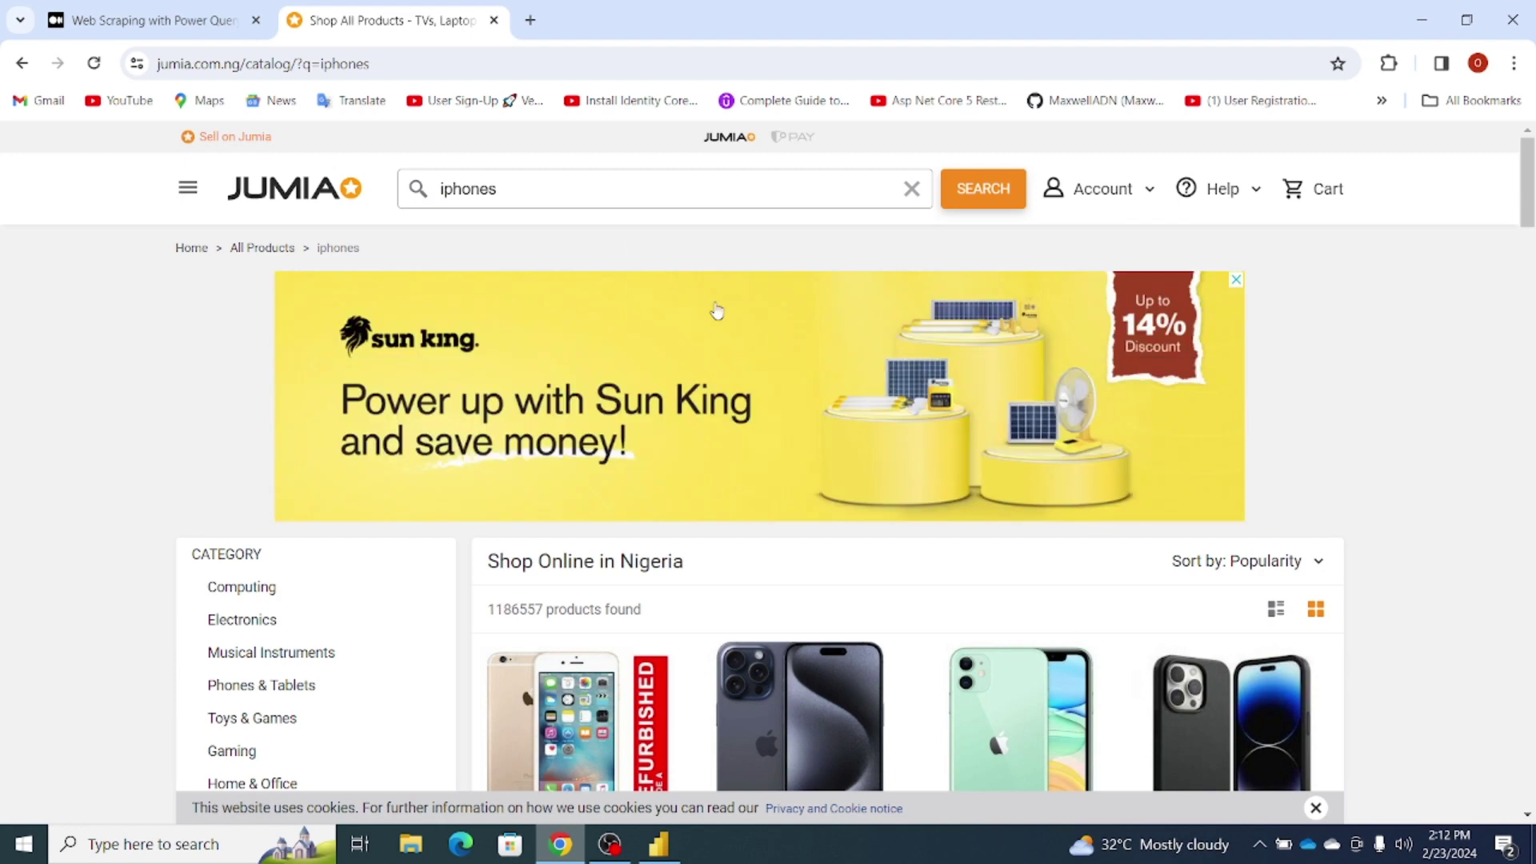
mouse_move(1534, 186)
mouse_down()
mouse_move(1533, 452)
mouse_move(1534, 183)
mouse_up()
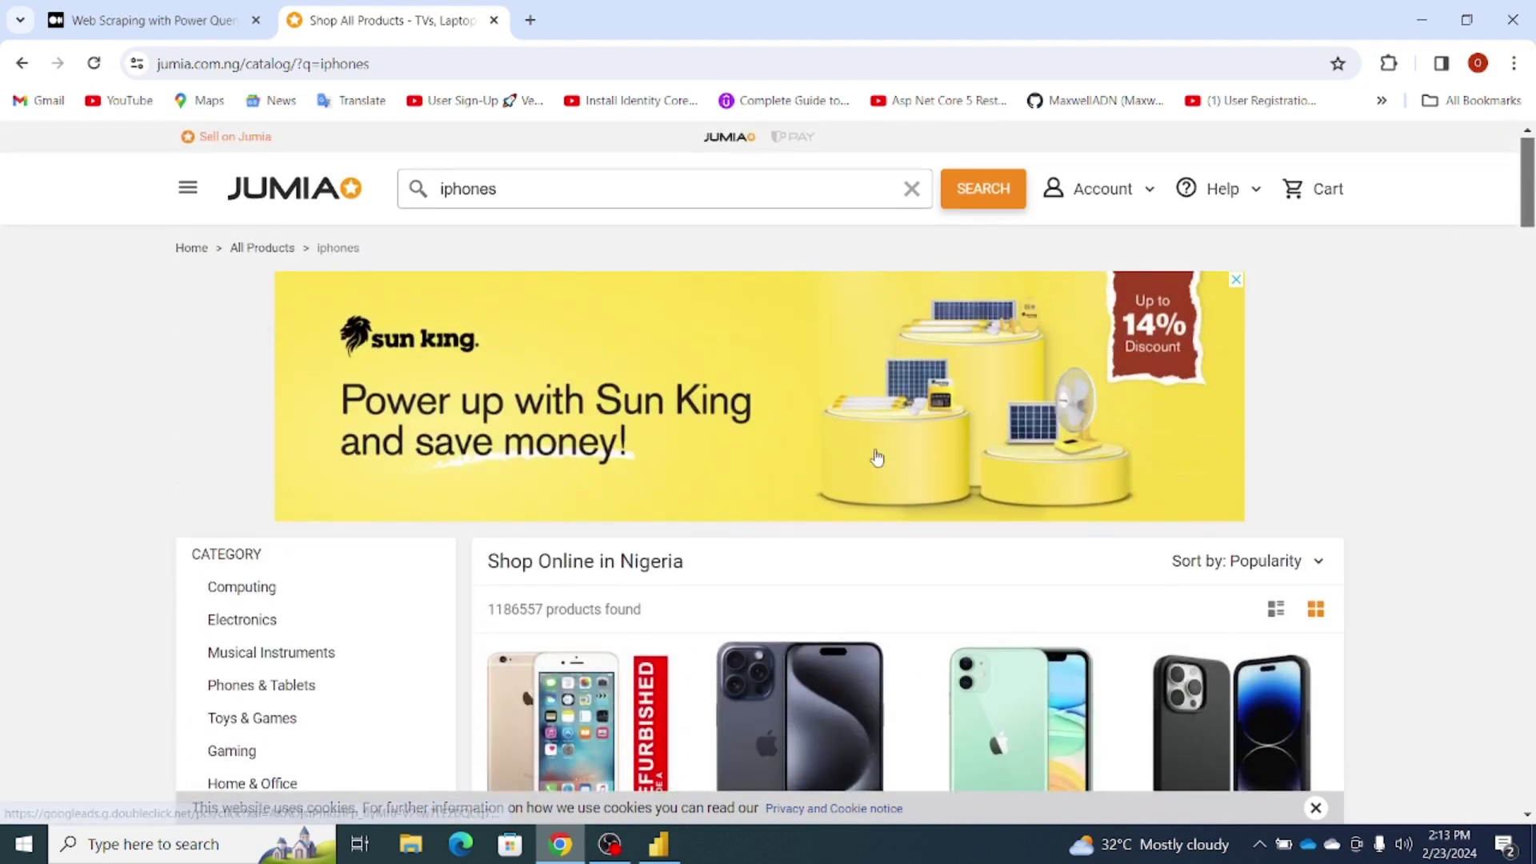
- Switch to Power BI Desktop, create a blank report and start importing data from a Web source
click(662, 854)
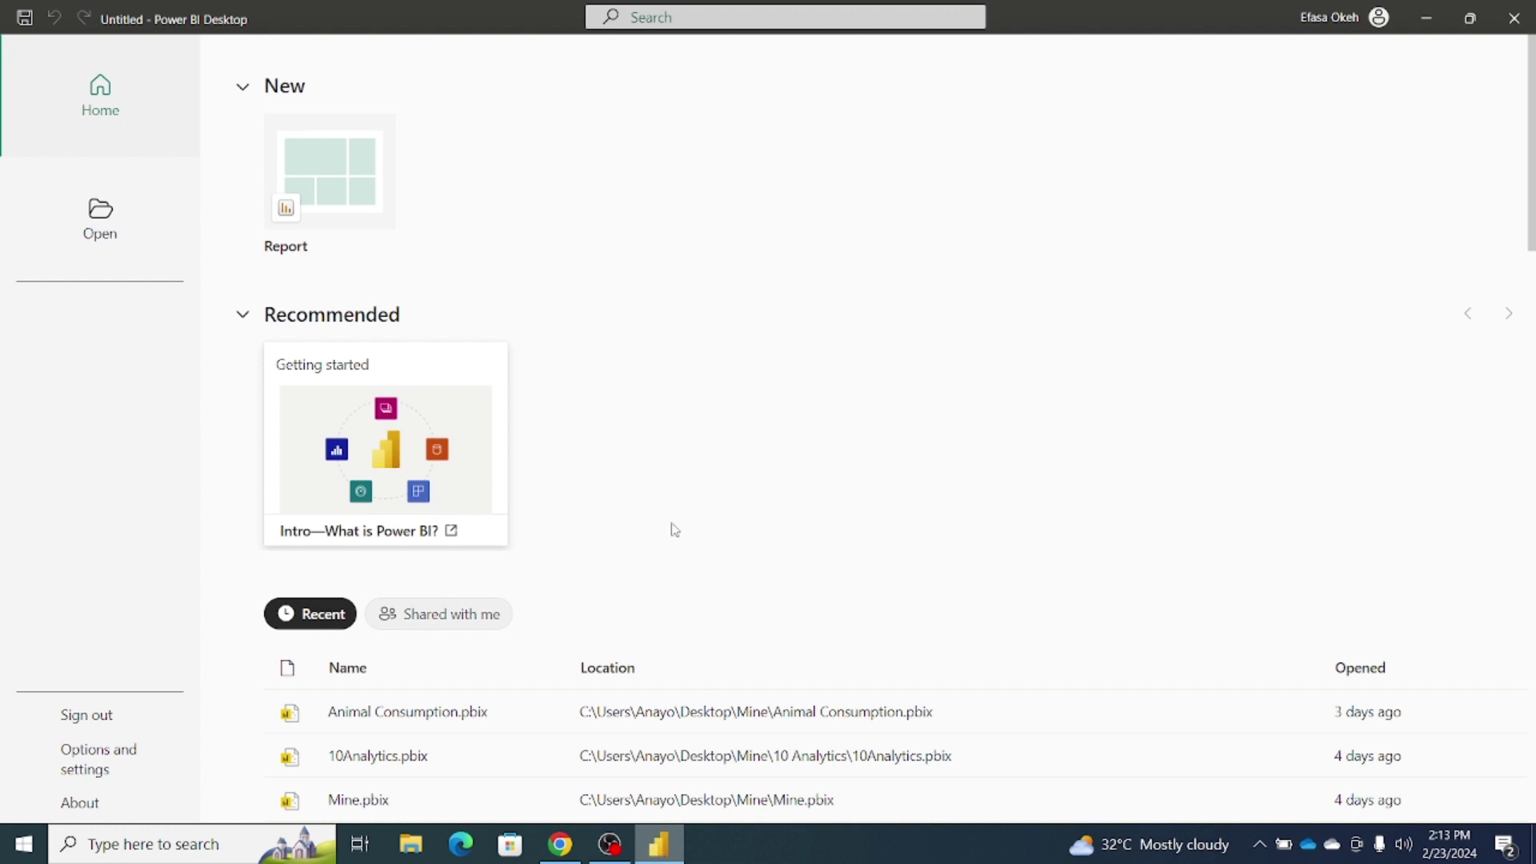
click(346, 186)
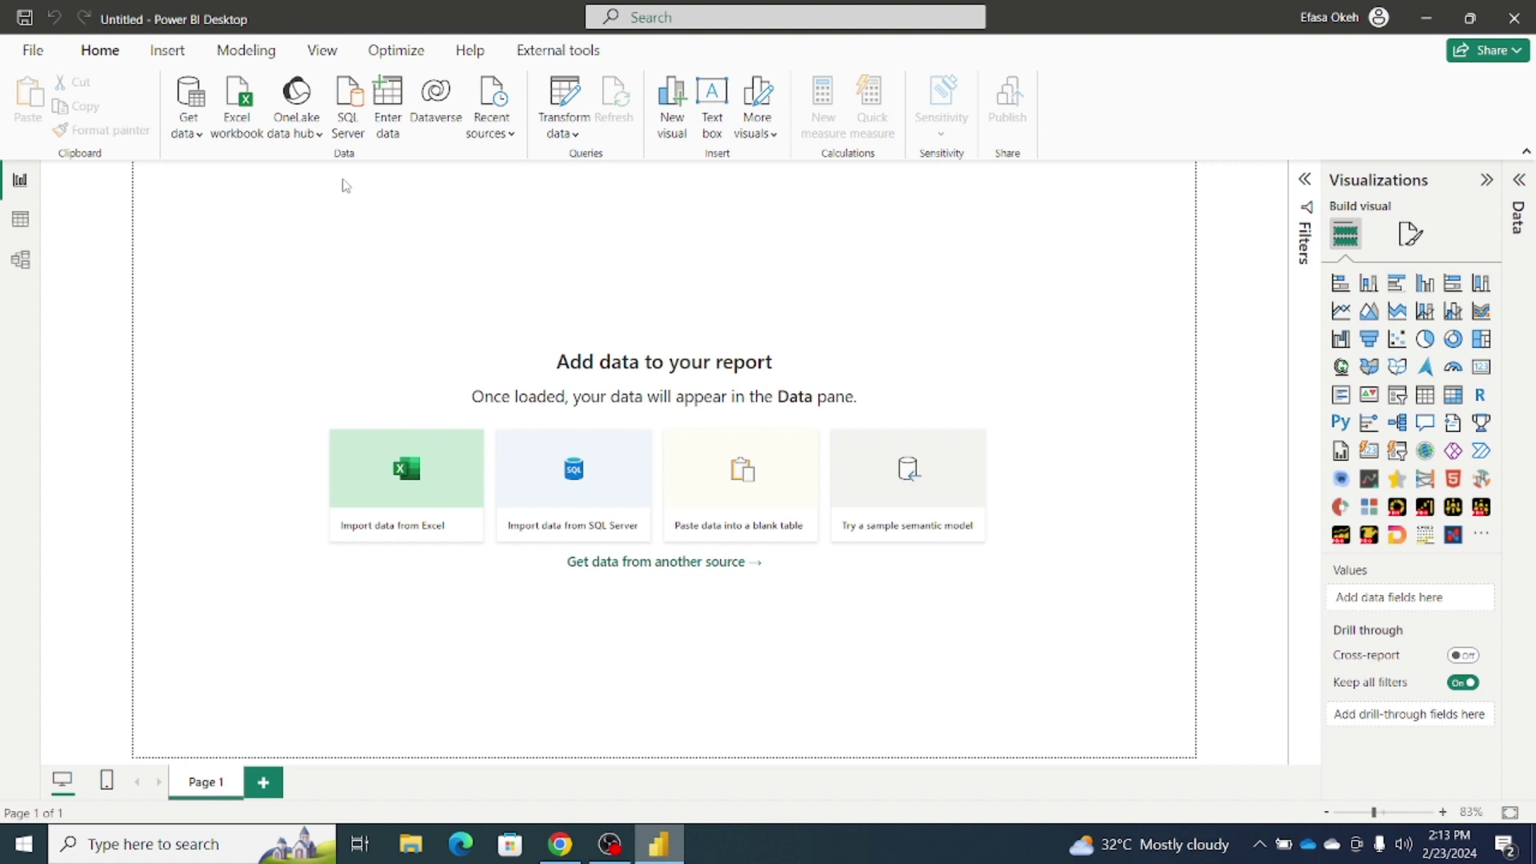
click(199, 138)
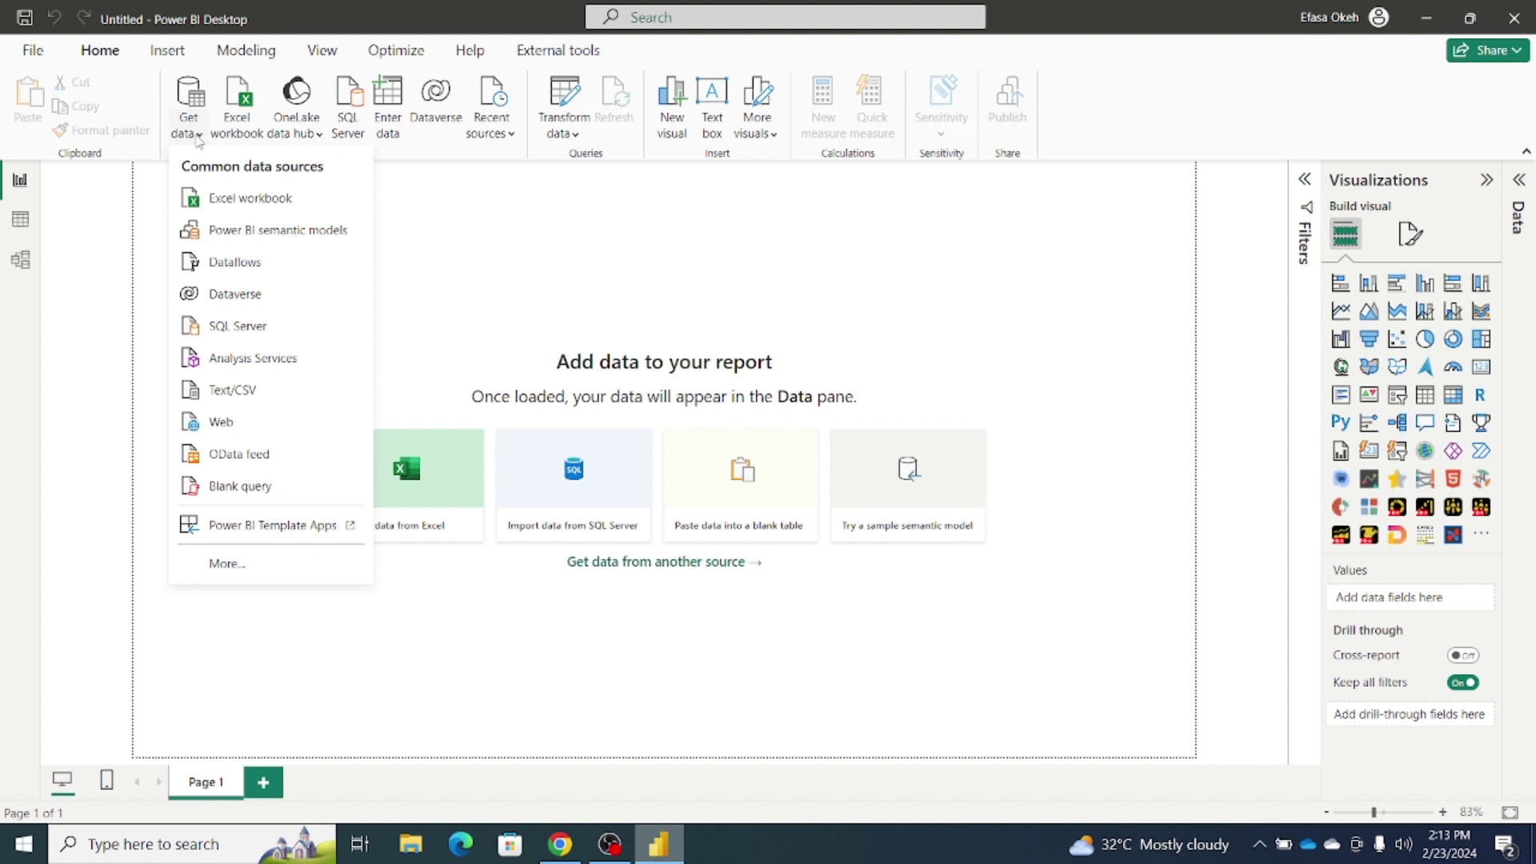
click(244, 431)
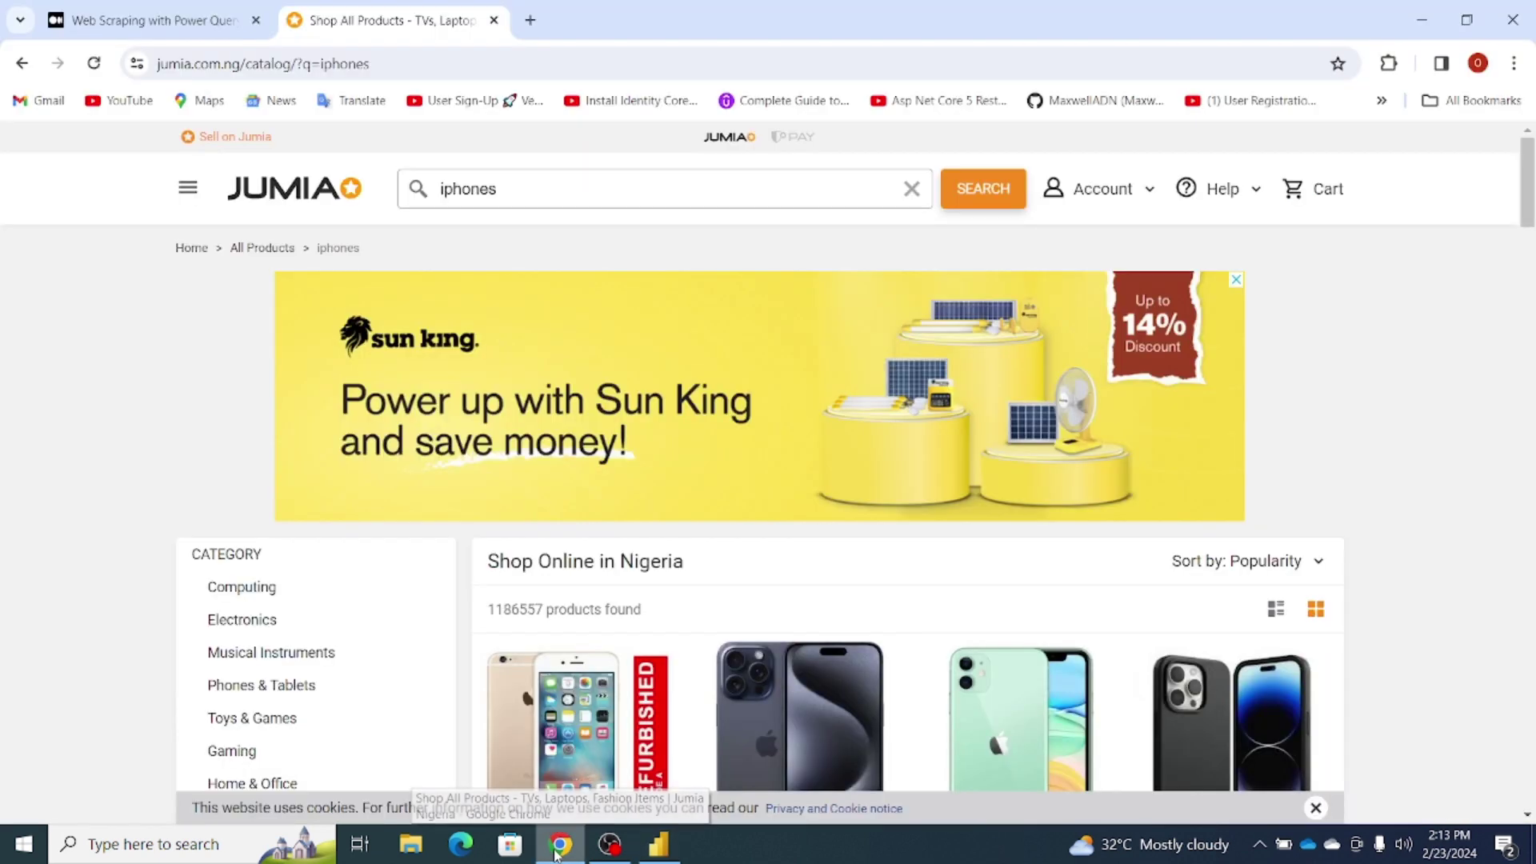
- Switch to Chrome and copy the address of the Jumia iphones results page
click(559, 847)
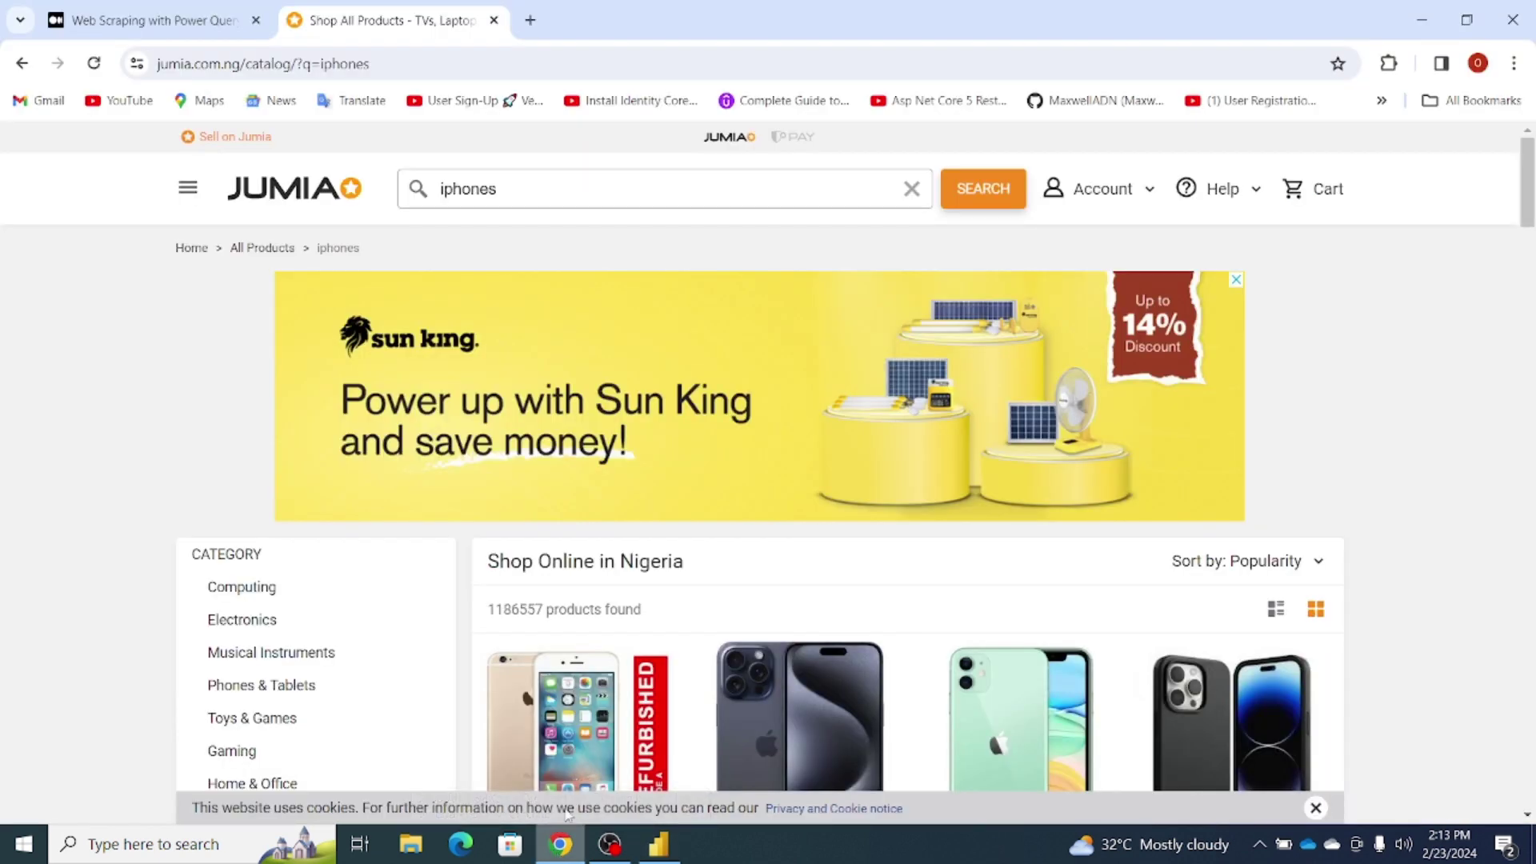
click(467, 64)
right_click(467, 64)
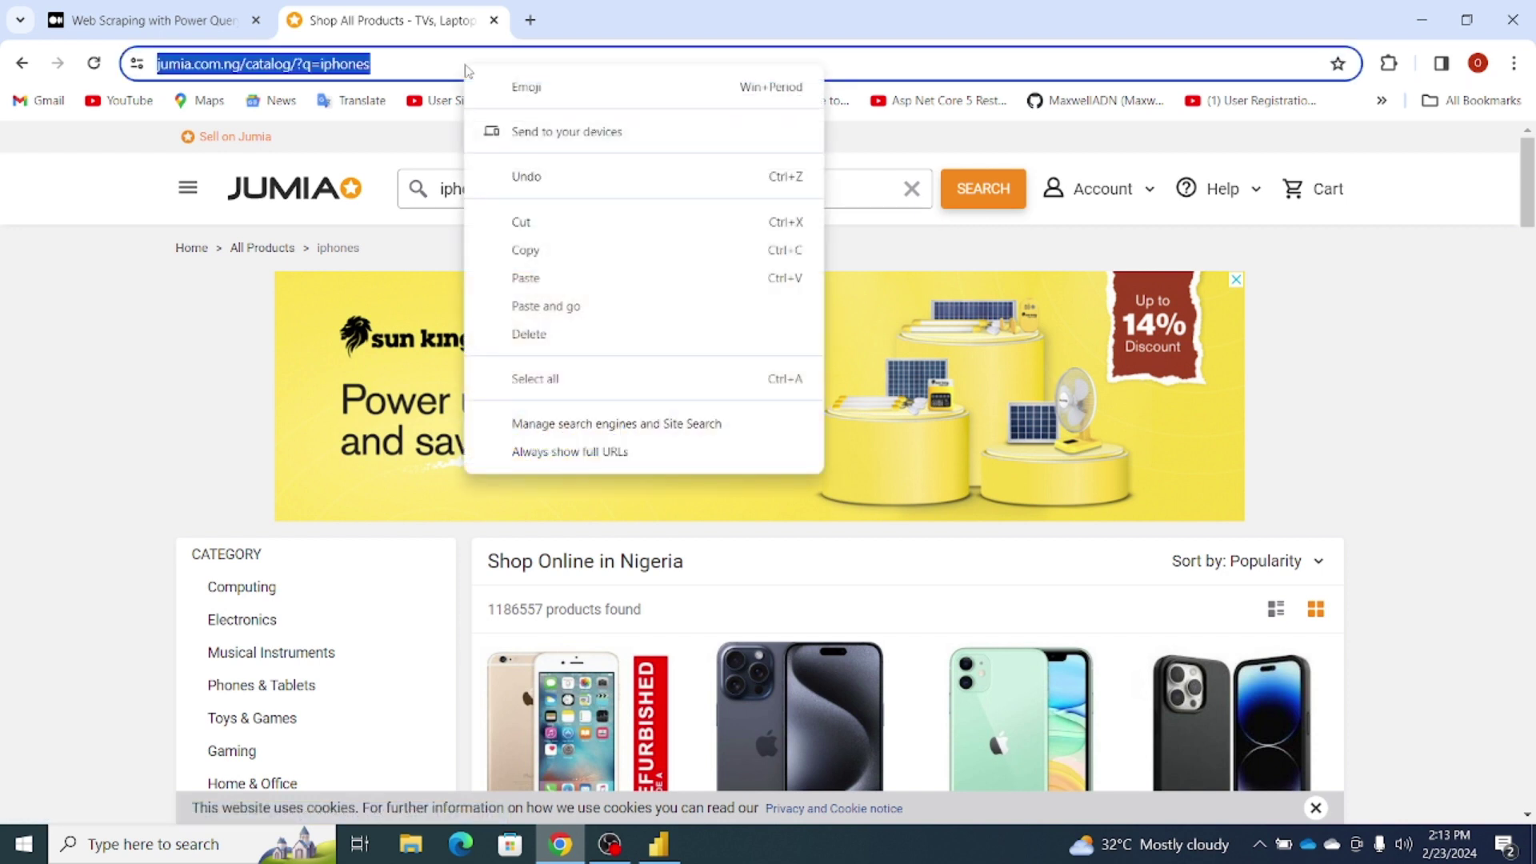
click(513, 253)
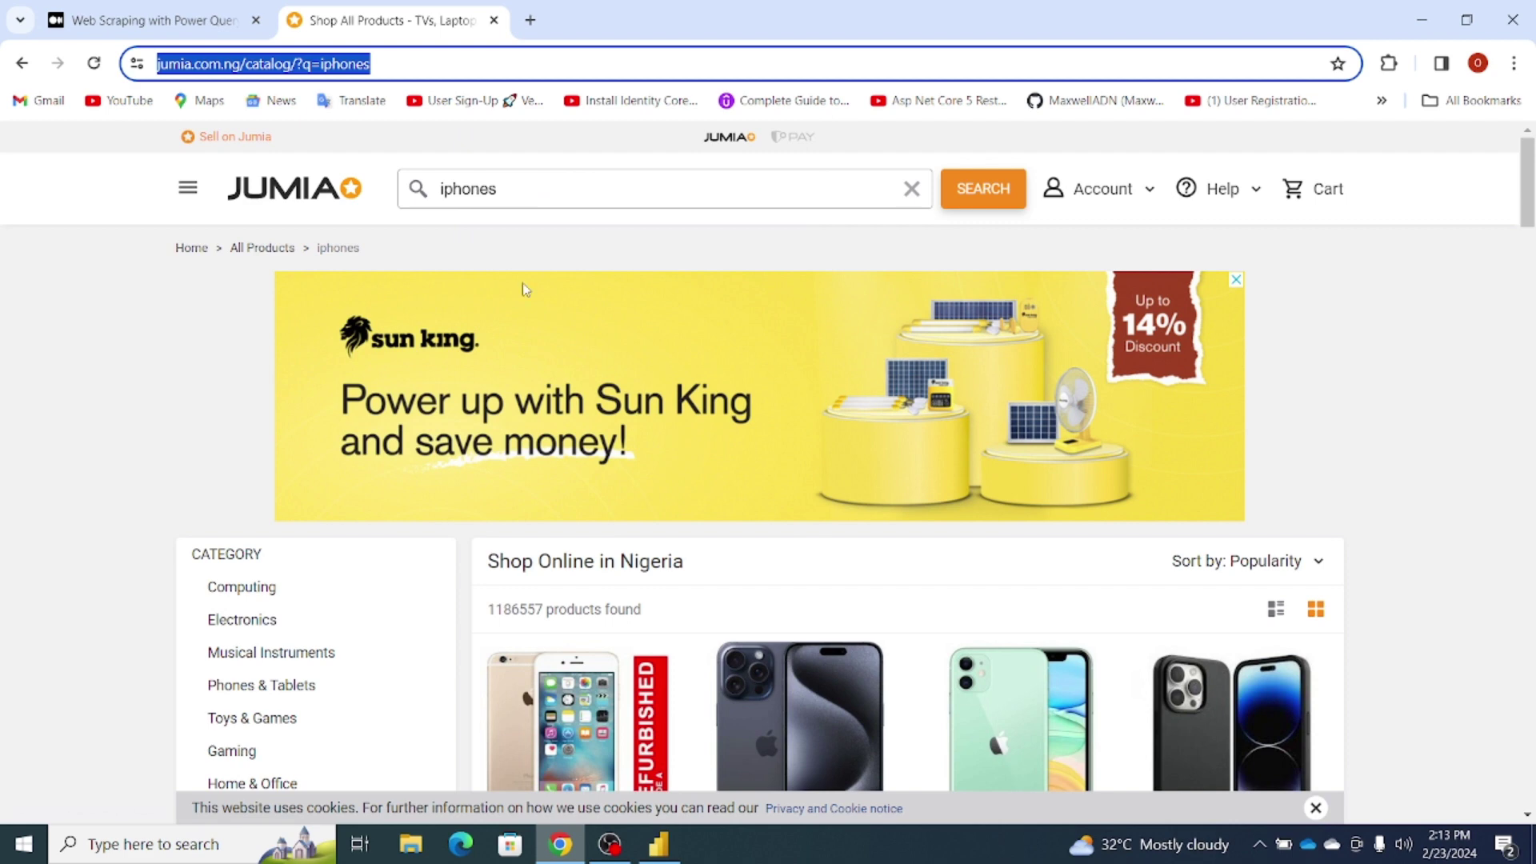
click(659, 844)
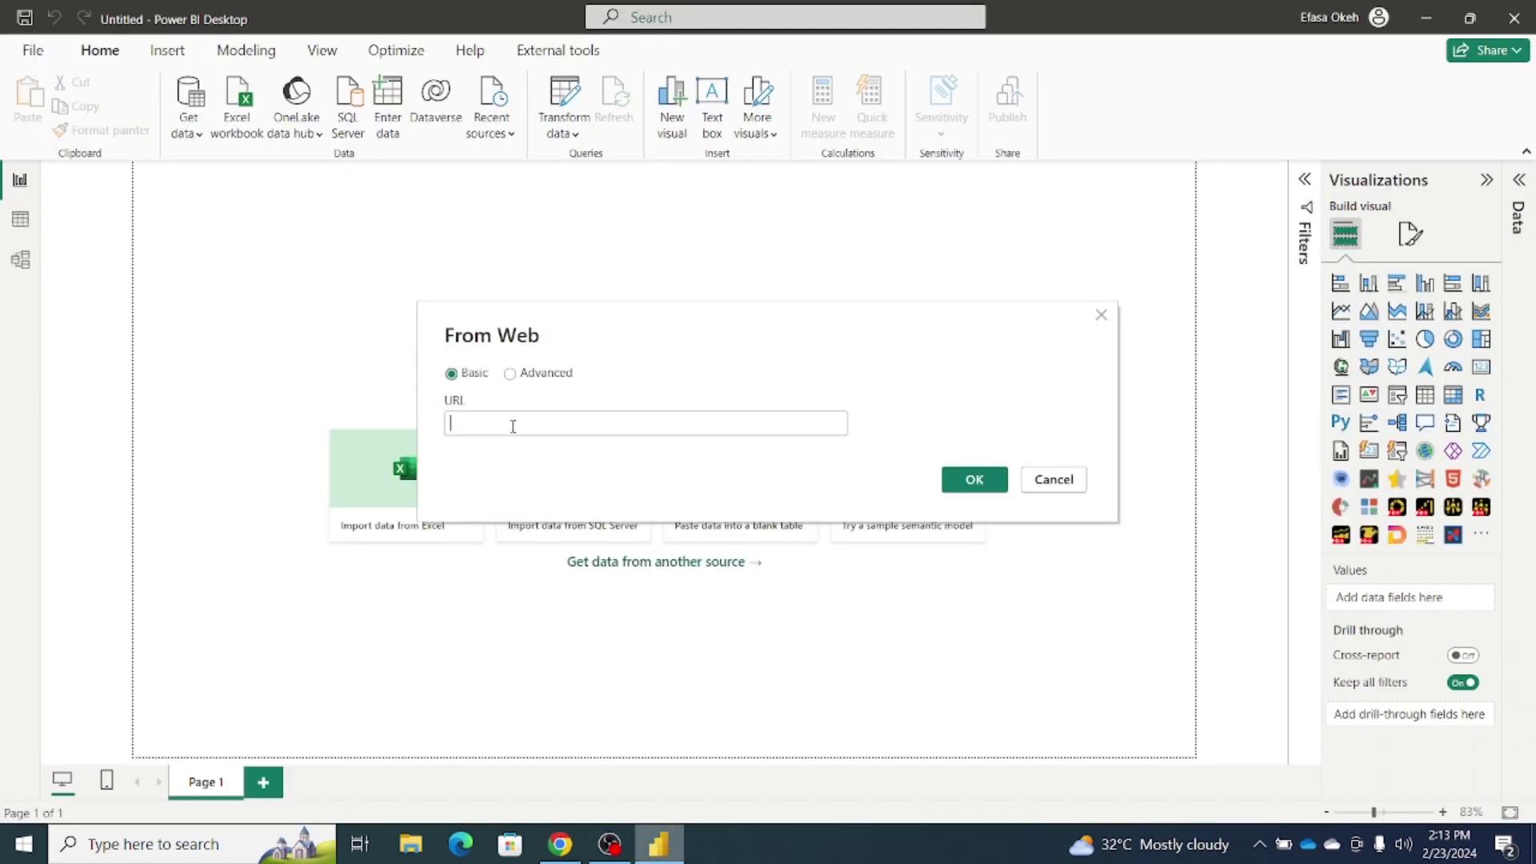
click(513, 426)
key(ctrl+v)
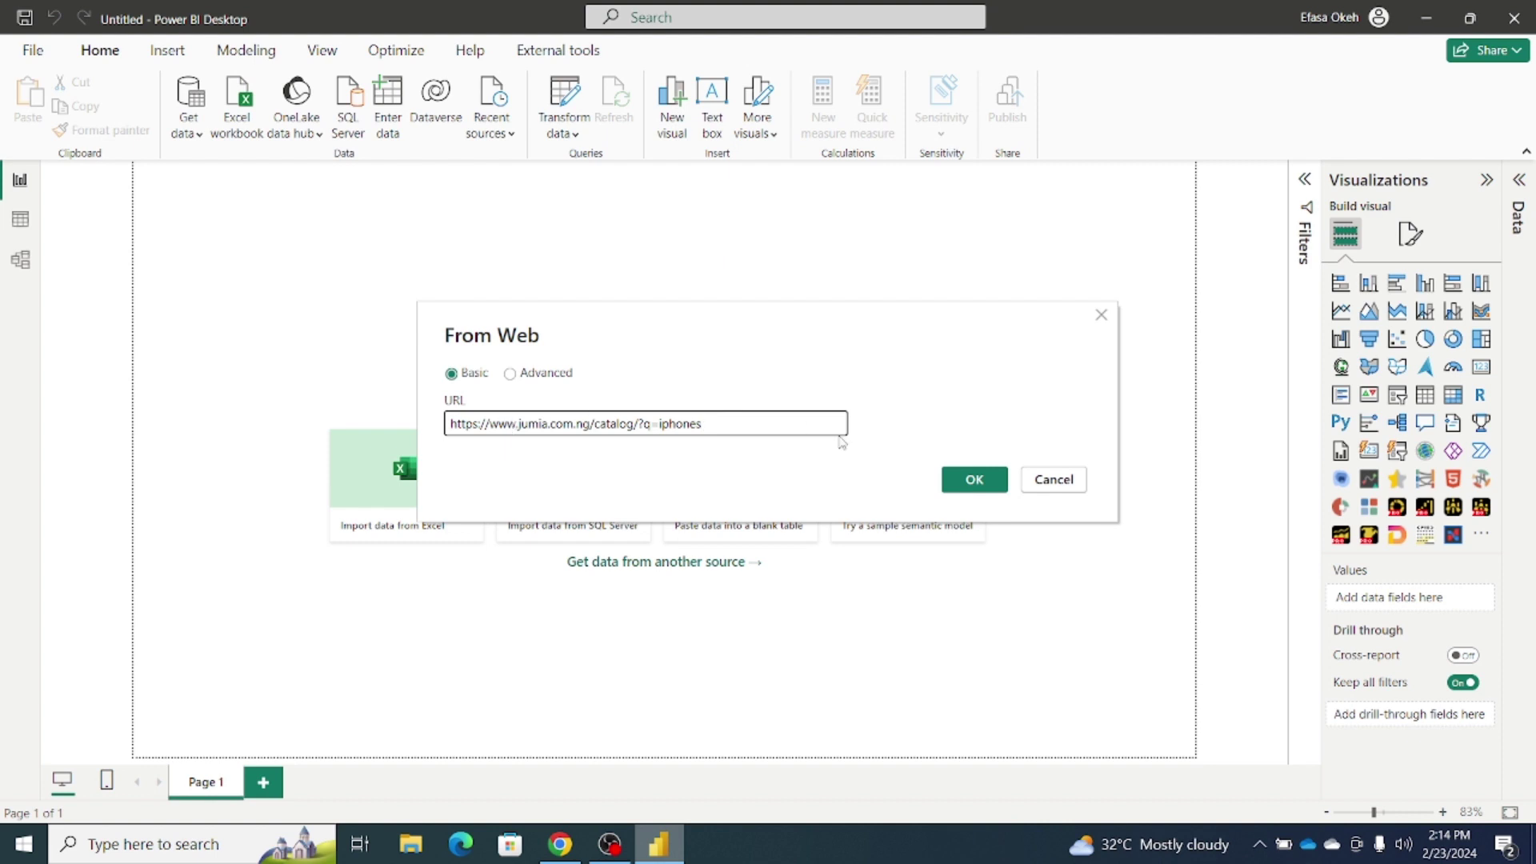
click(958, 481)
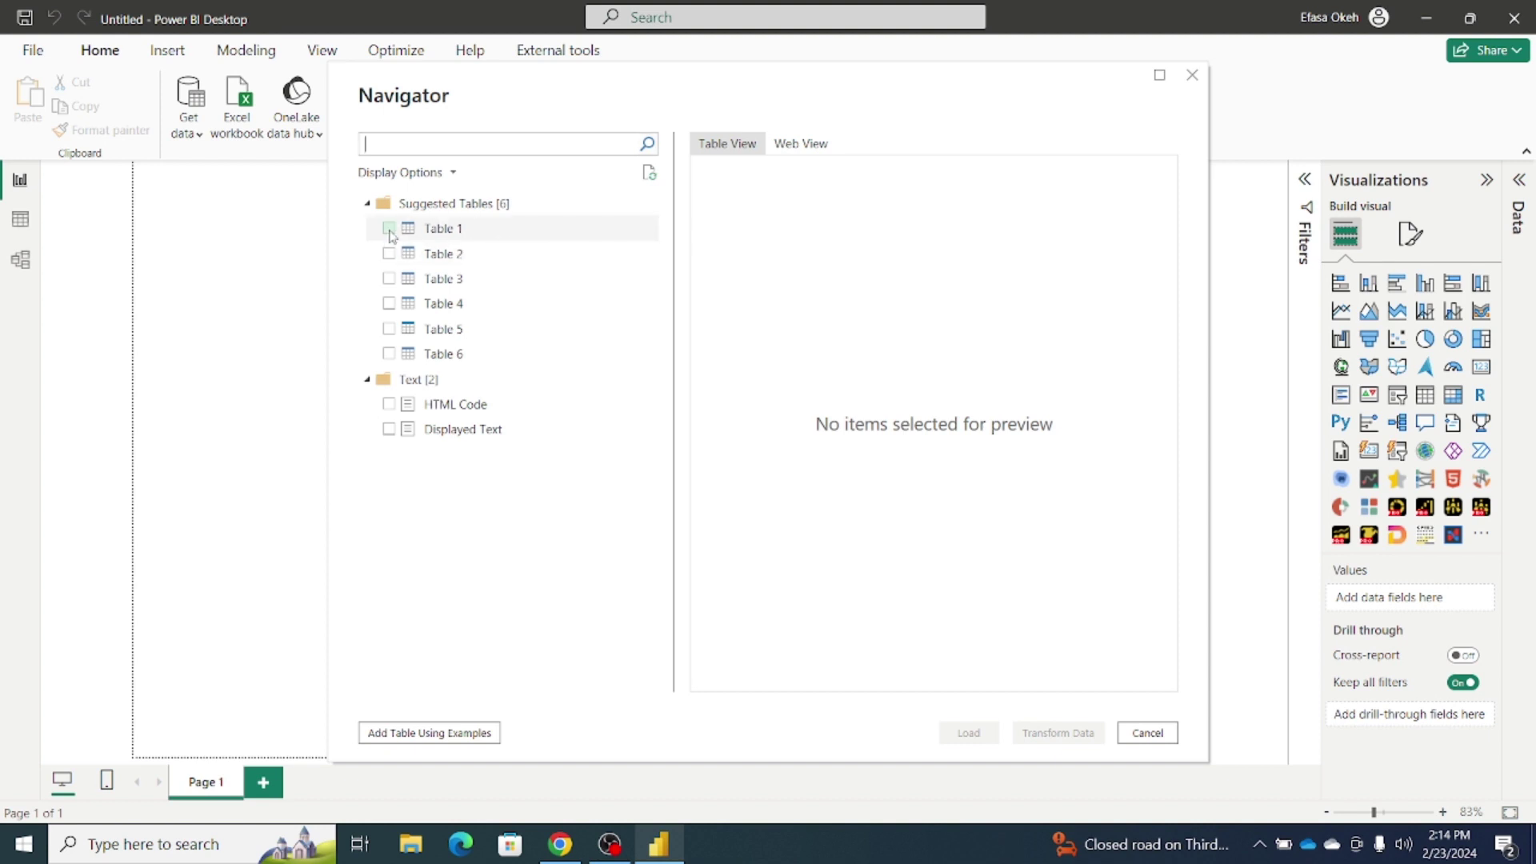
- Select Table 1 from the suggested tables, check its preview and open it in Power Query Editor for transformation
click(389, 229)
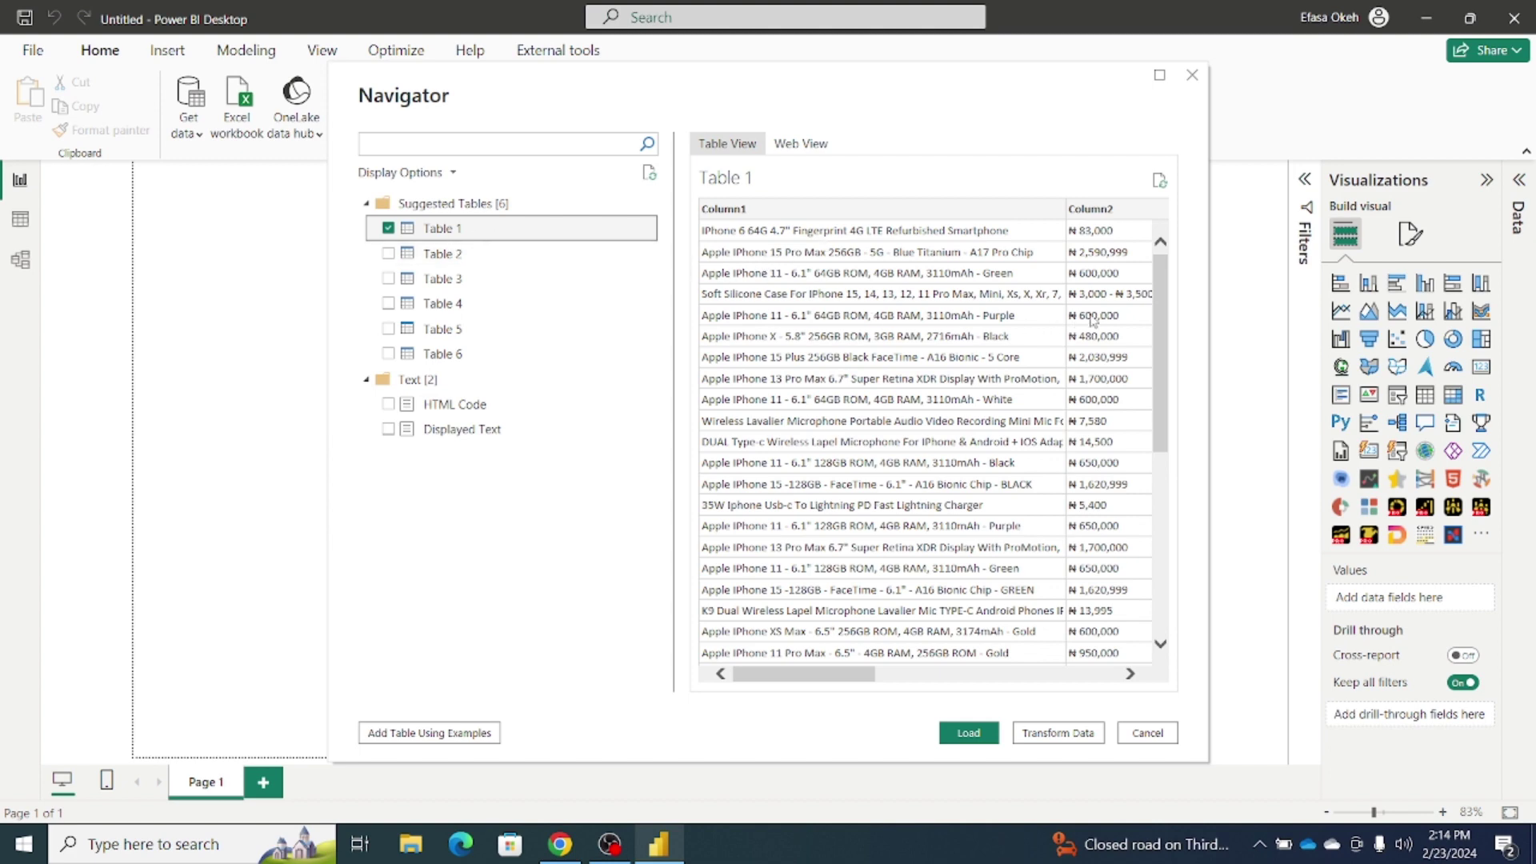
mouse_move(1168, 281)
mouse_down()
mouse_move(1161, 530)
mouse_move(1159, 261)
mouse_up()
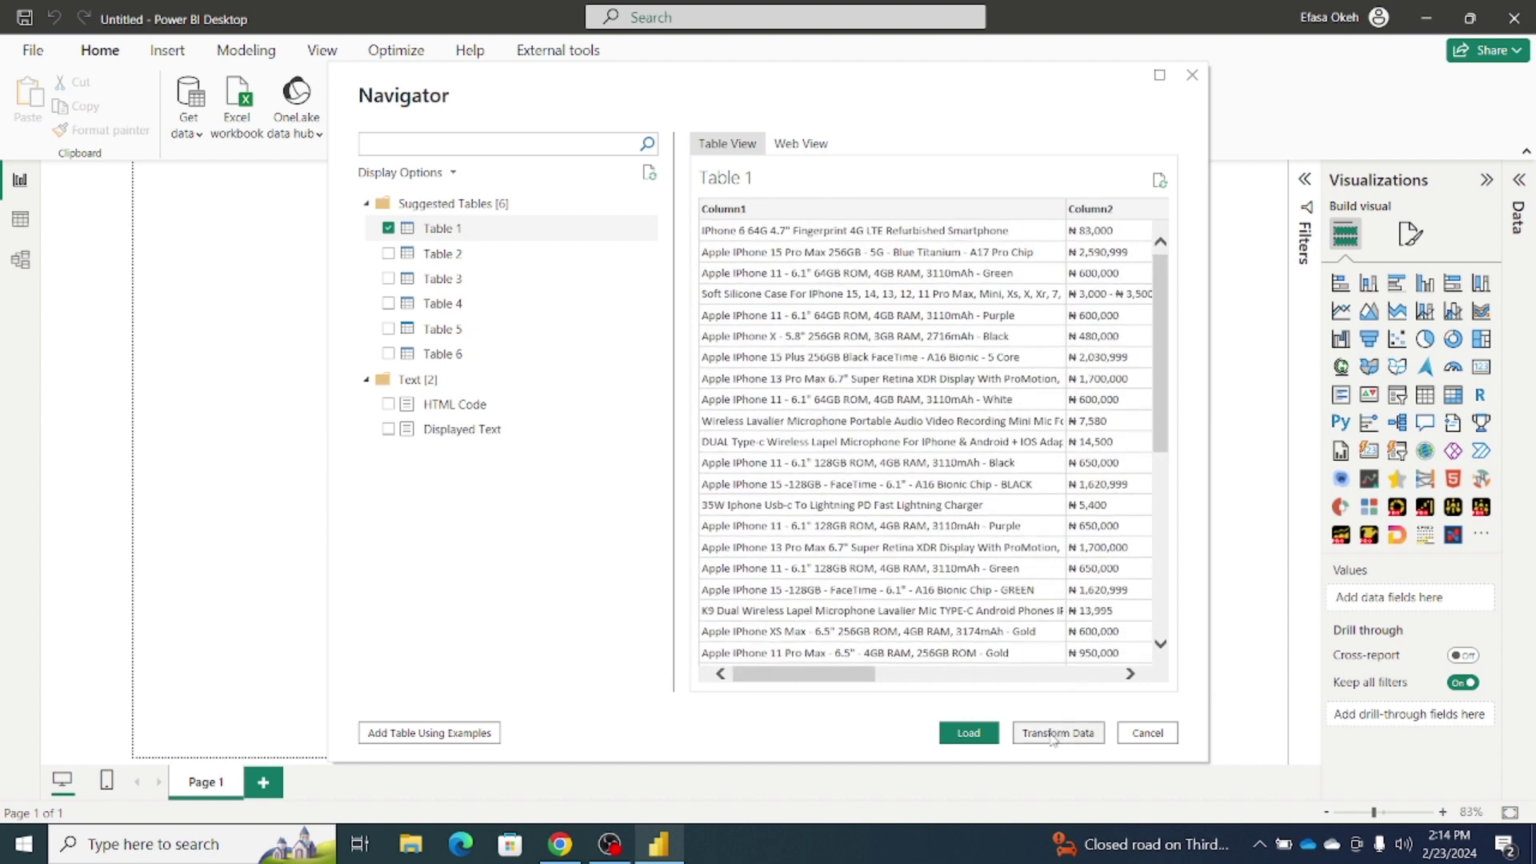
click(1056, 733)
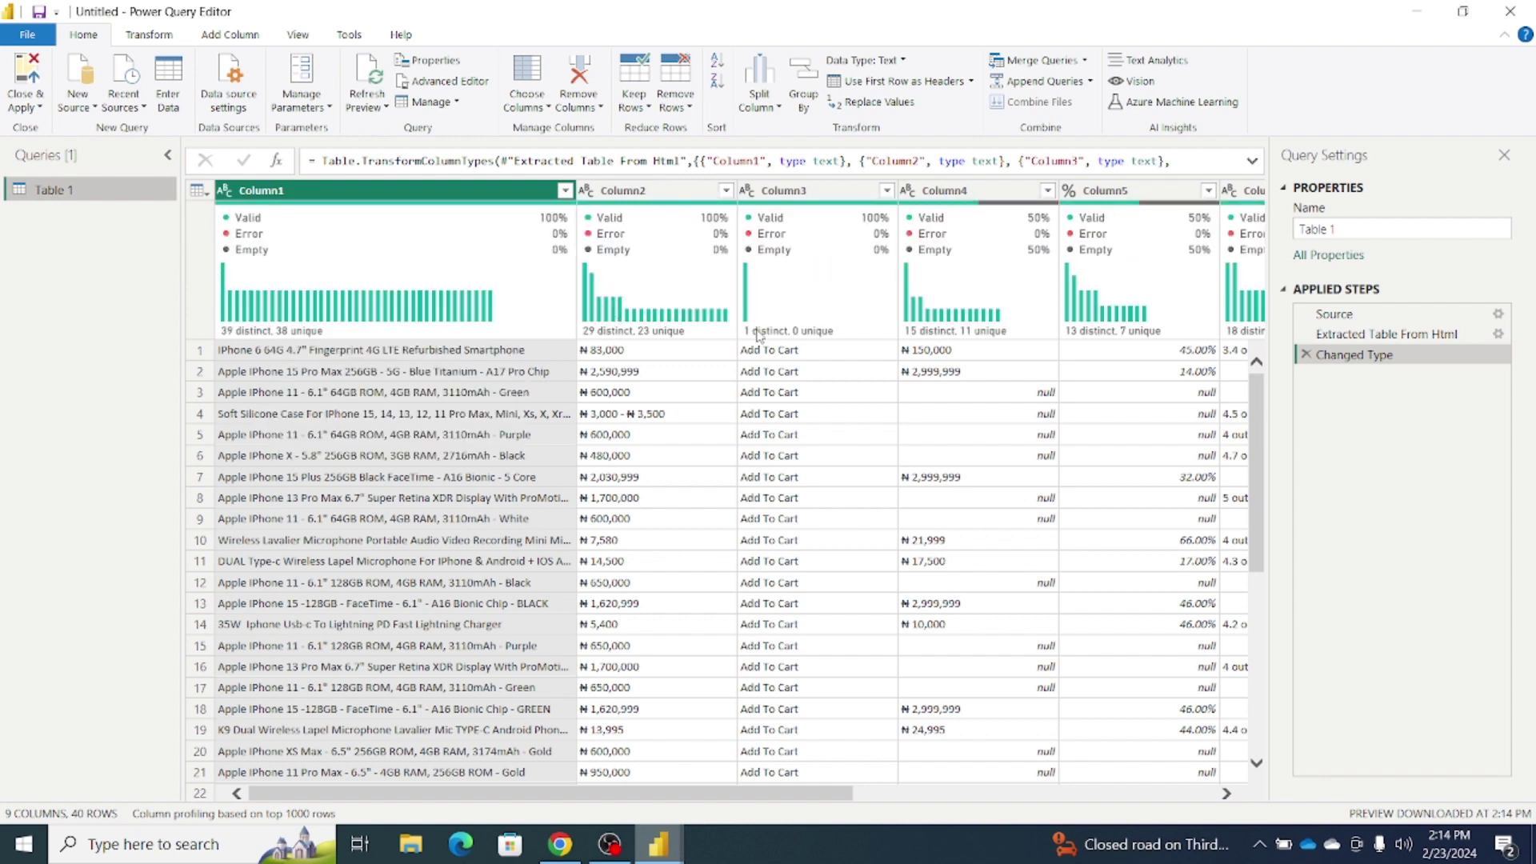
- Turn on the column profile for the Table 1 query to show statistics for Column1
mouse_move(1258, 393)
mouse_down()
mouse_move(1262, 617)
mouse_move(1269, 370)
mouse_up()
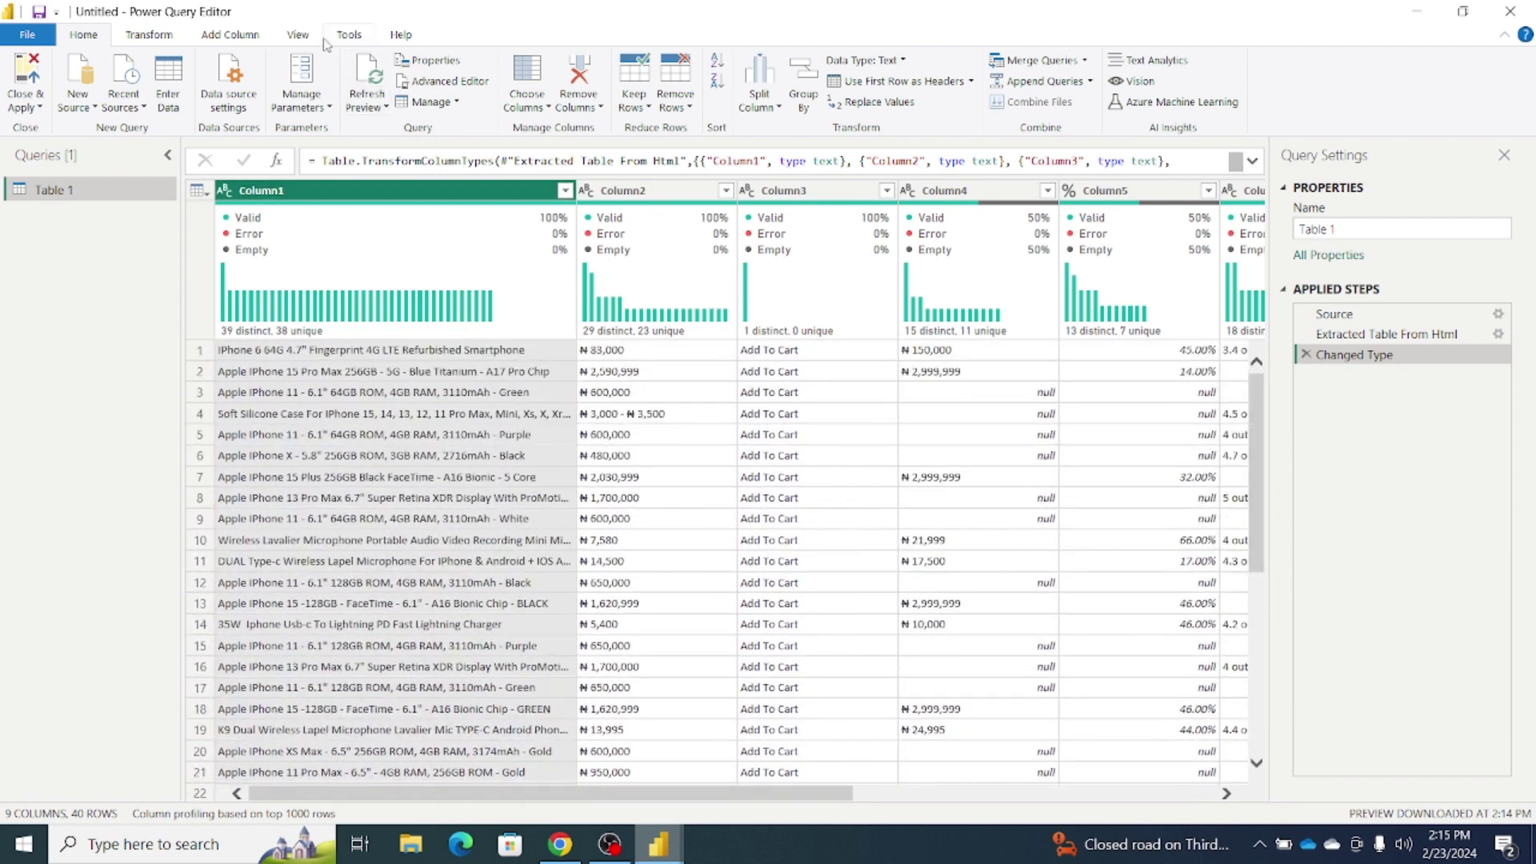
click(299, 34)
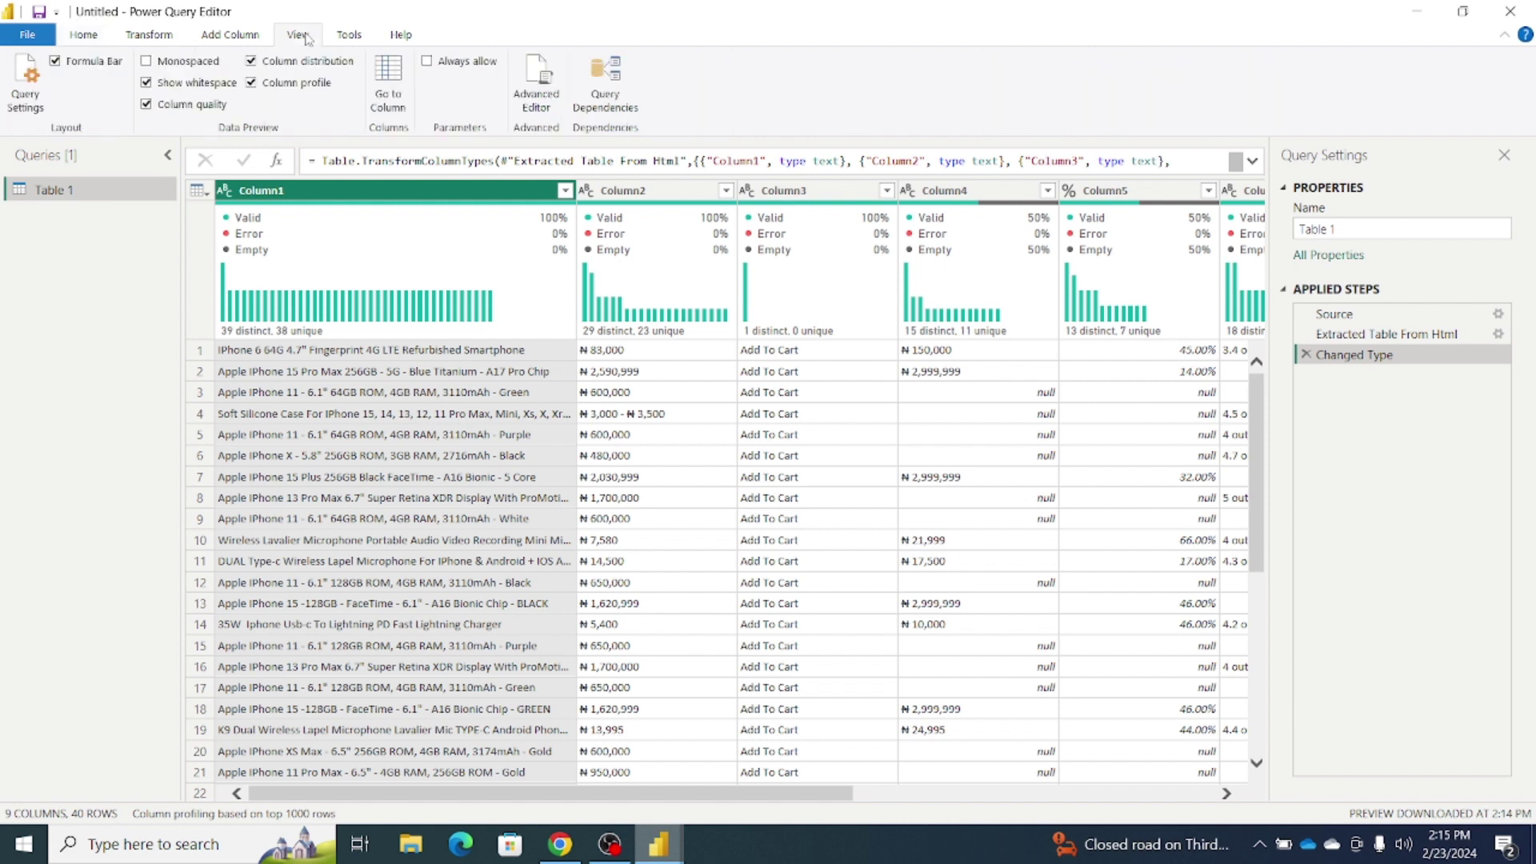
click(252, 84)
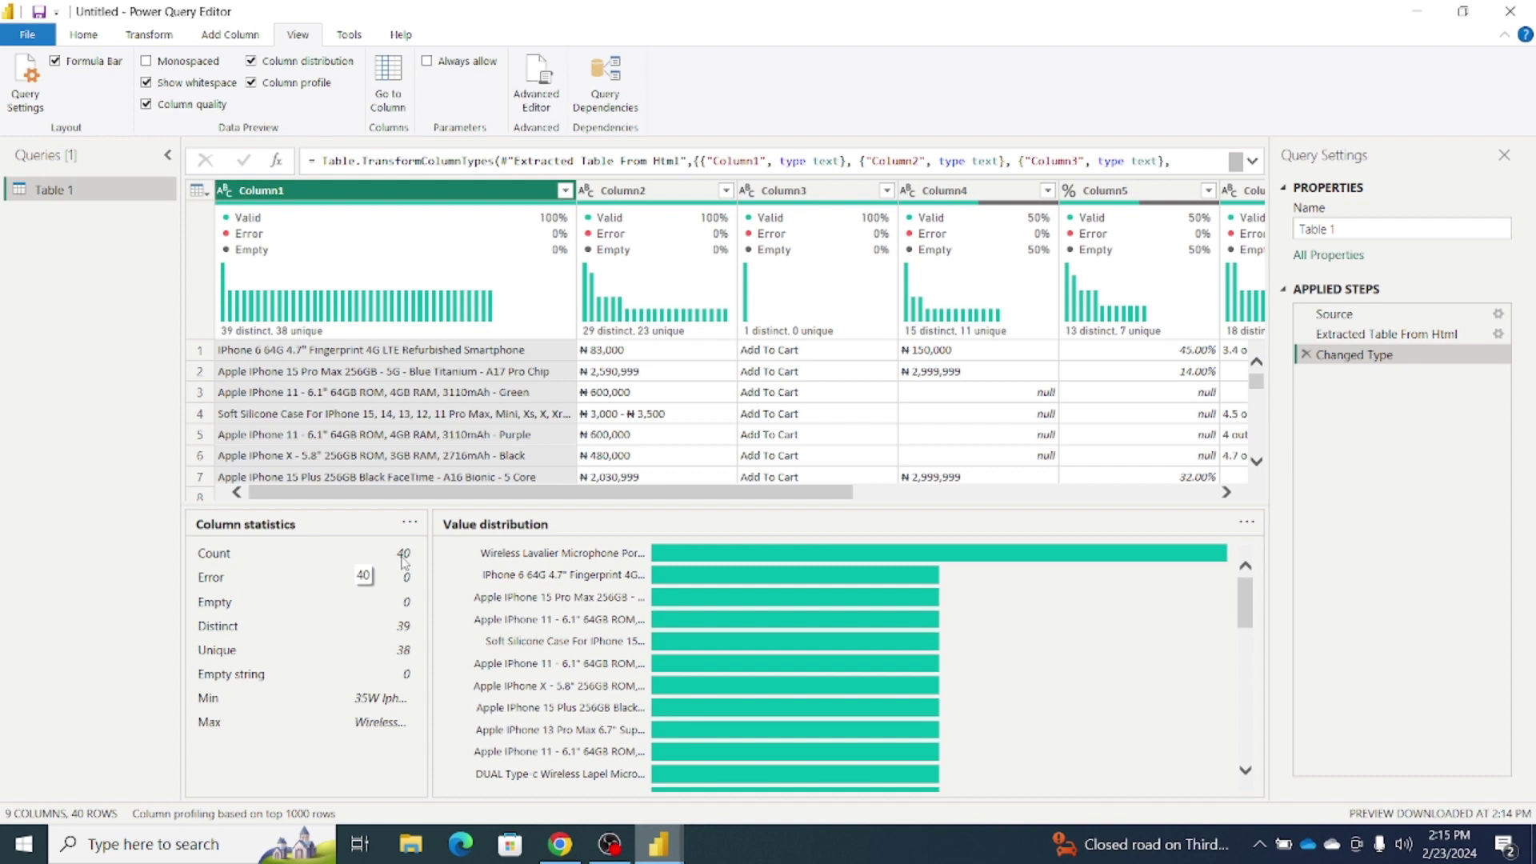
- Switch to Chrome and go to the last page of the Jumia iphones results
click(561, 850)
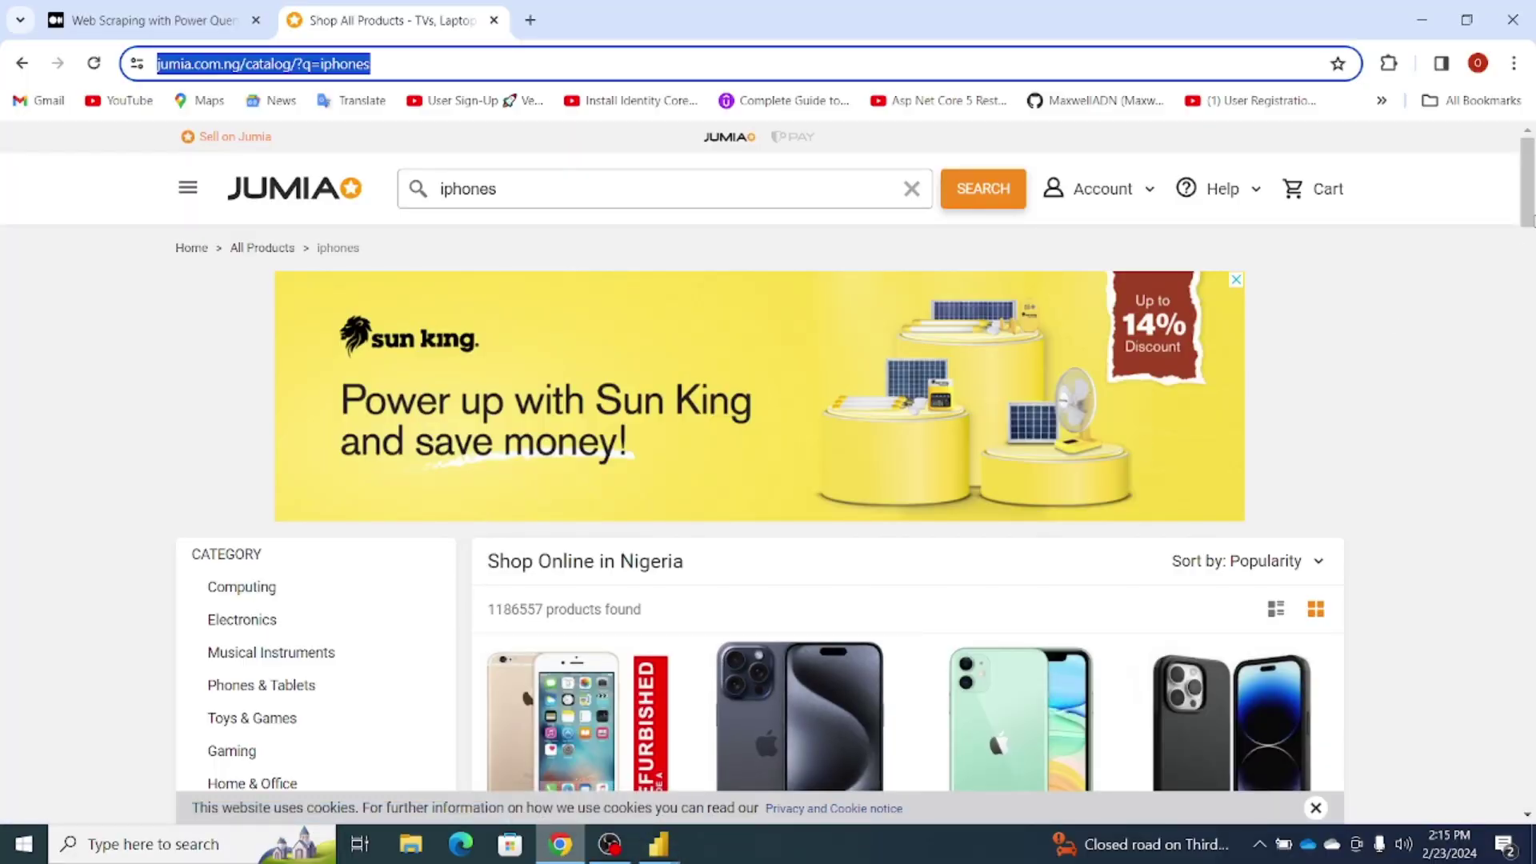
drag(1526, 173, 1530, 644)
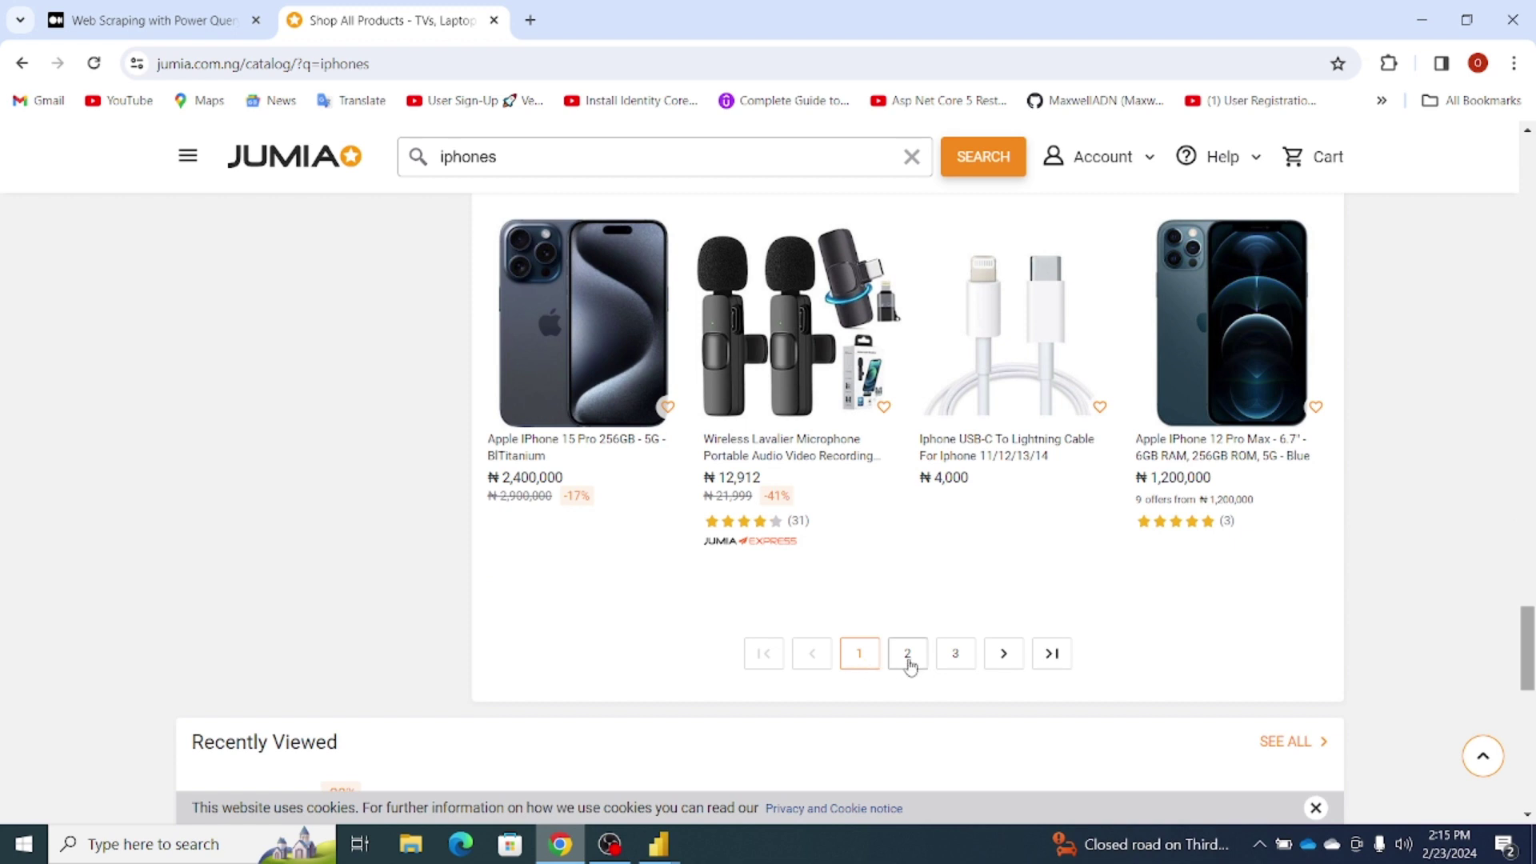
click(1051, 663)
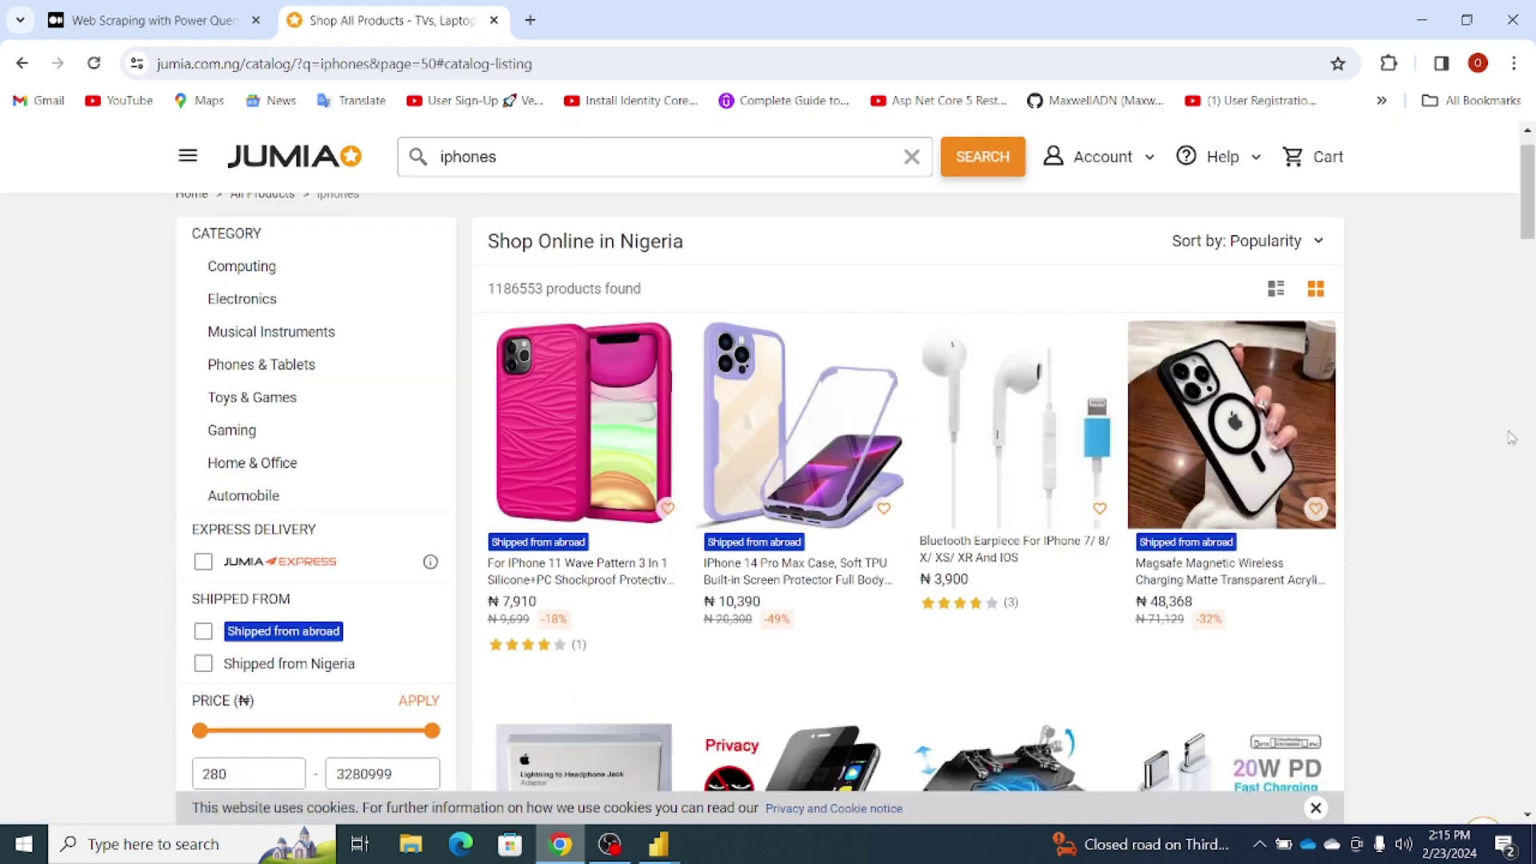
- Return to the first page of the Jumia iphones results and read the Medium article's Handling Pagination section
drag(1526, 212, 1530, 656)
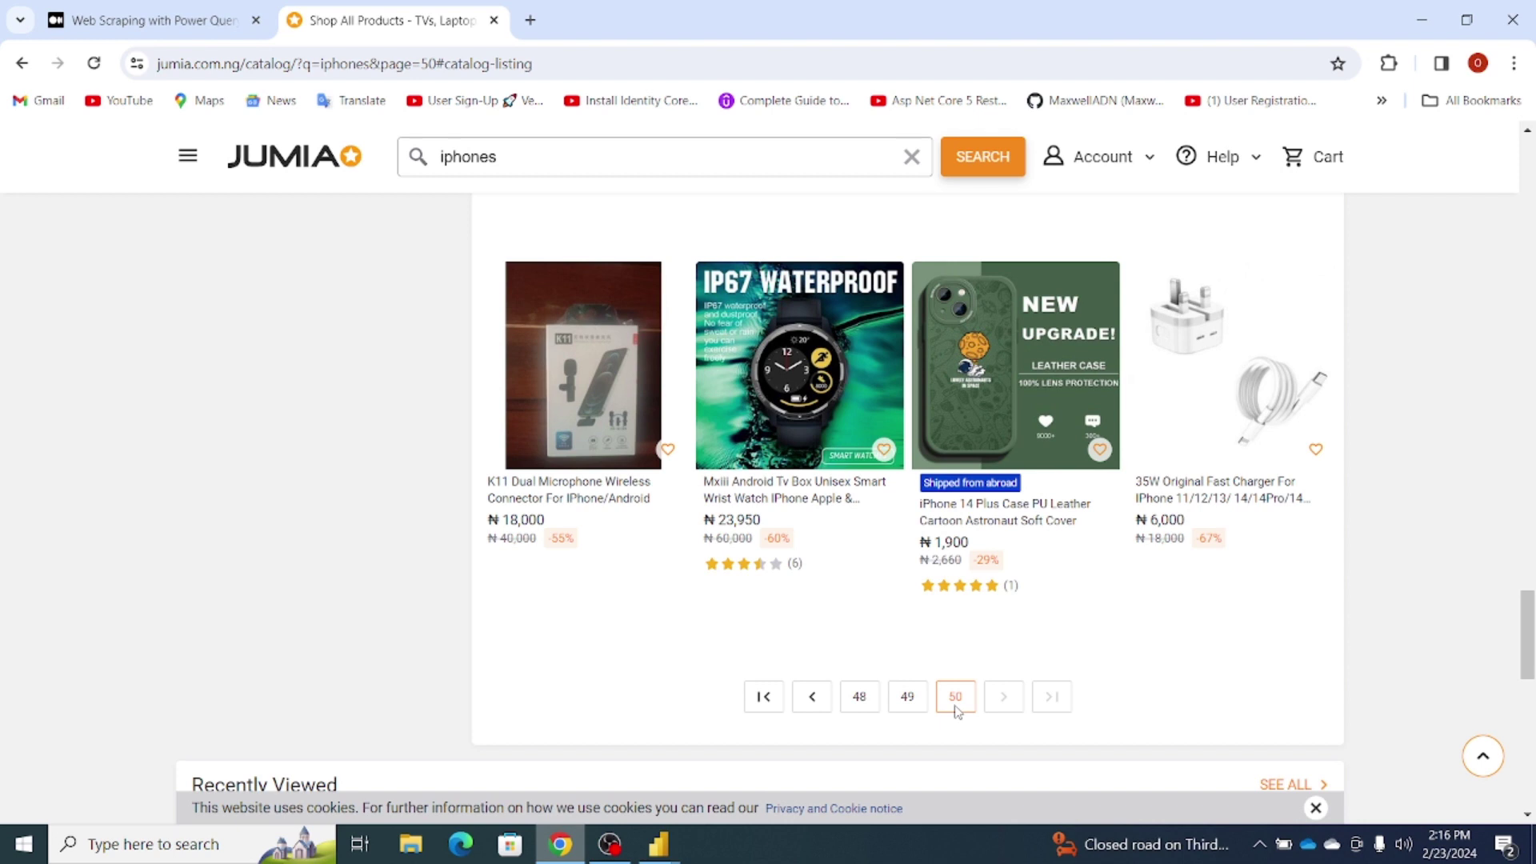
click(761, 699)
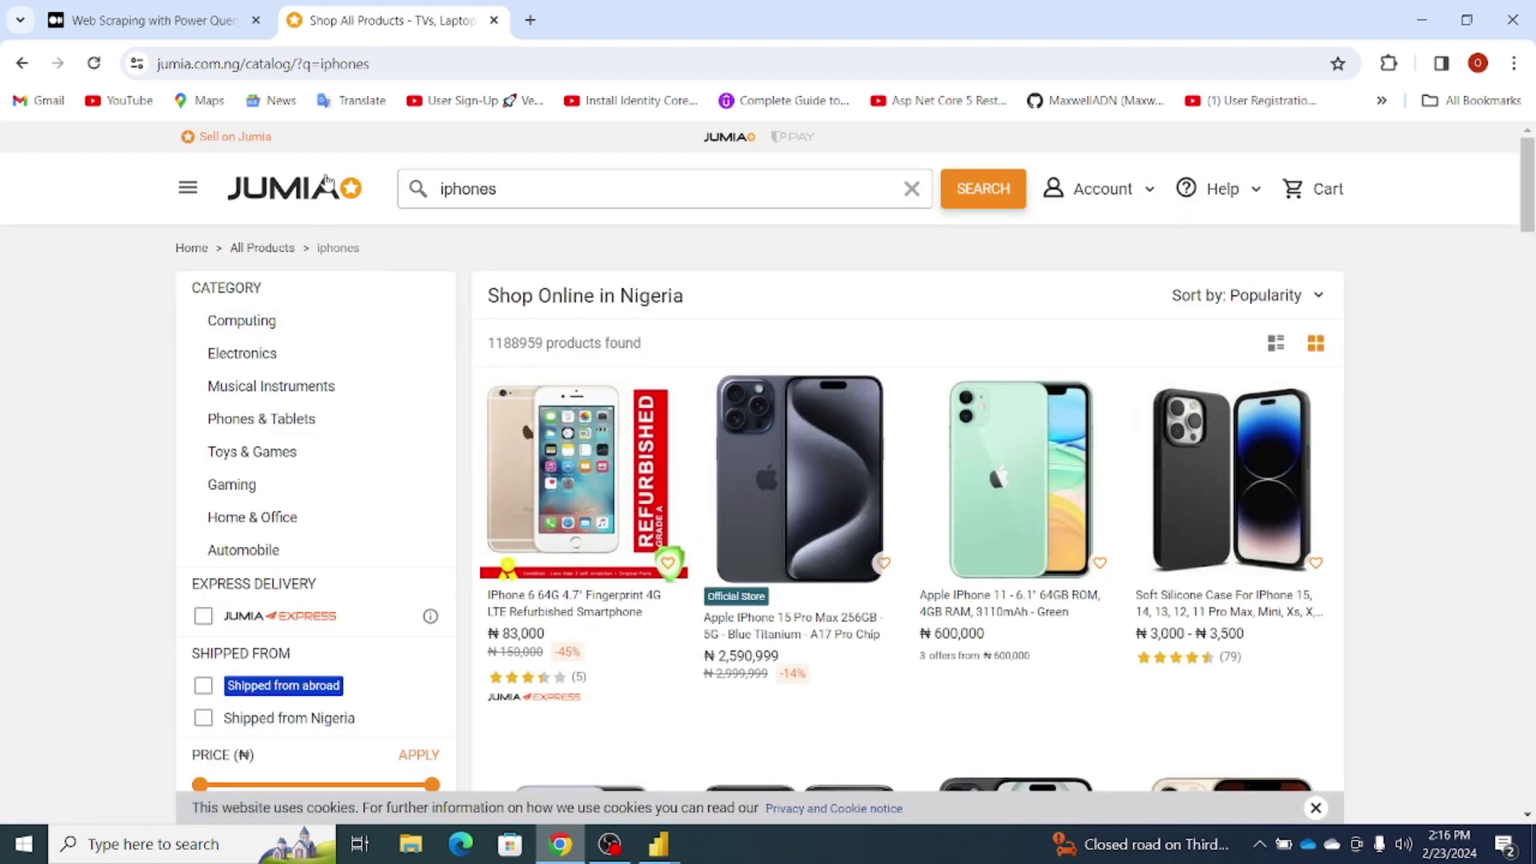
click(208, 25)
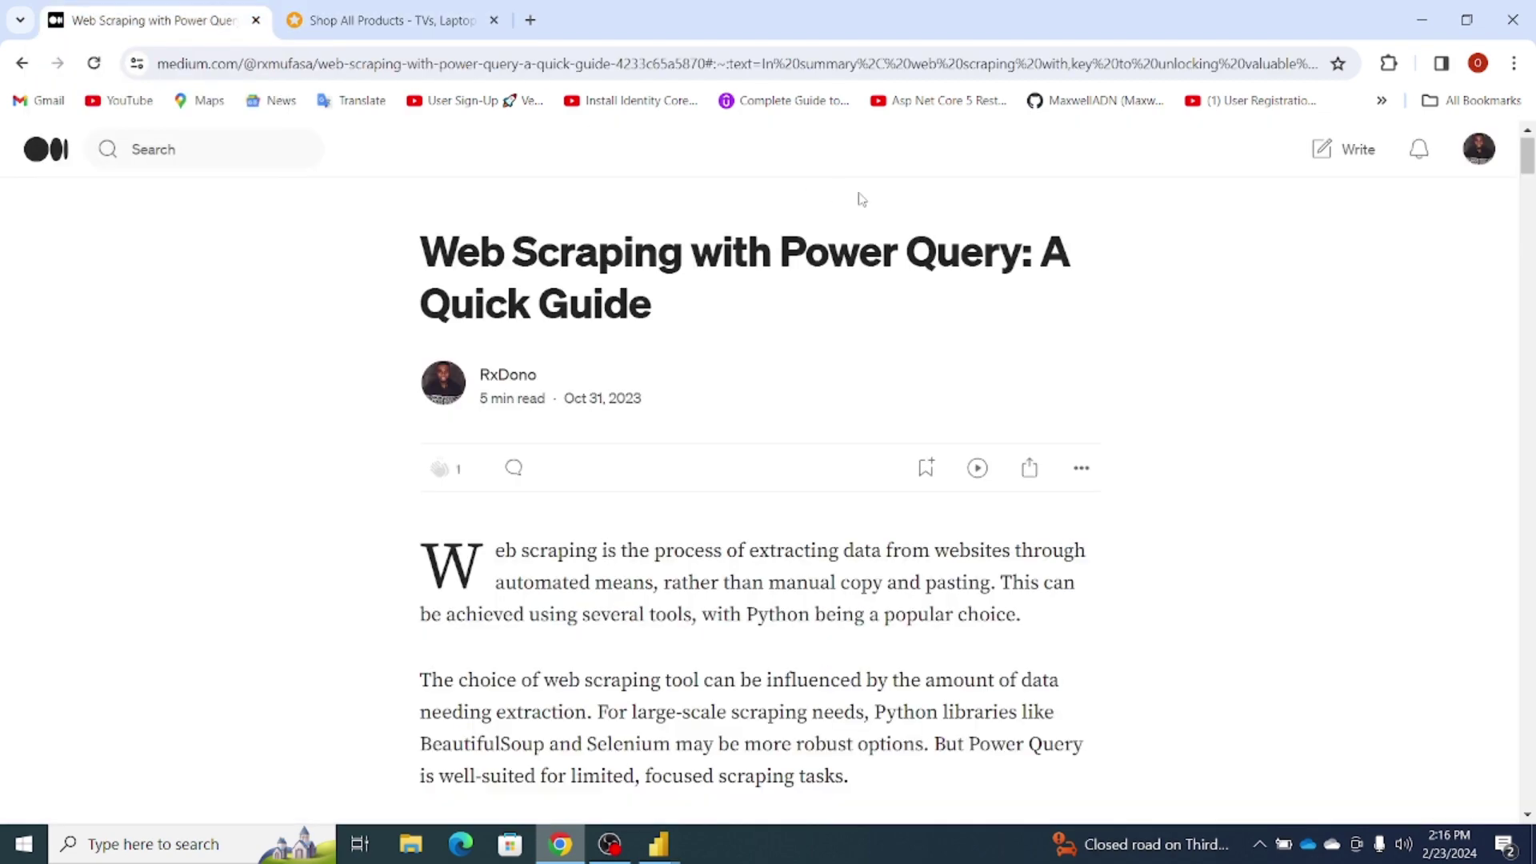
drag(1530, 156, 1529, 373)
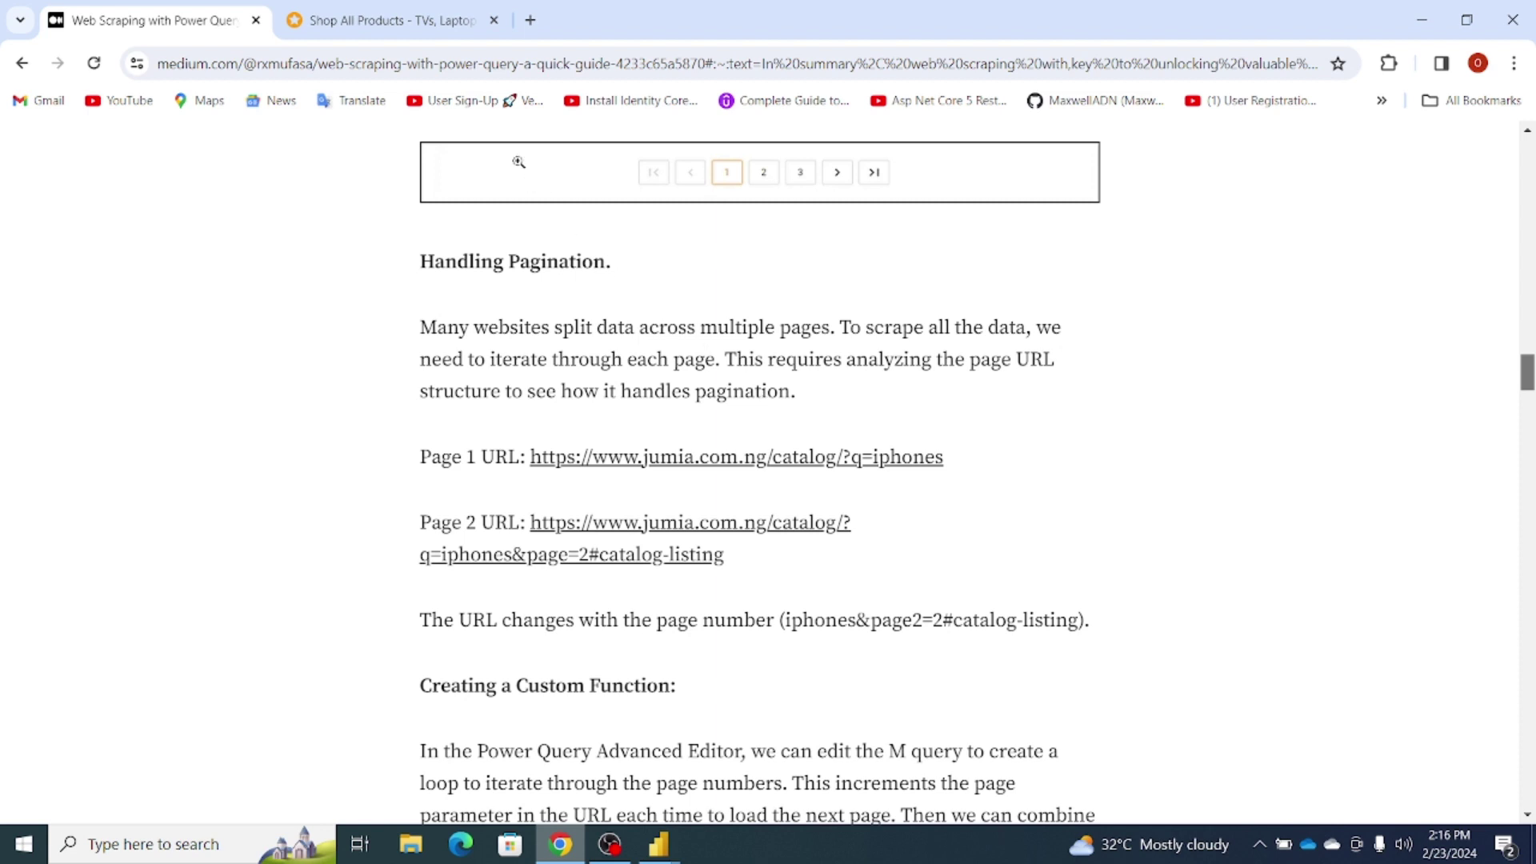
- Open page 2 of the Jumia iphones results and examine the page number in its URL
click(420, 23)
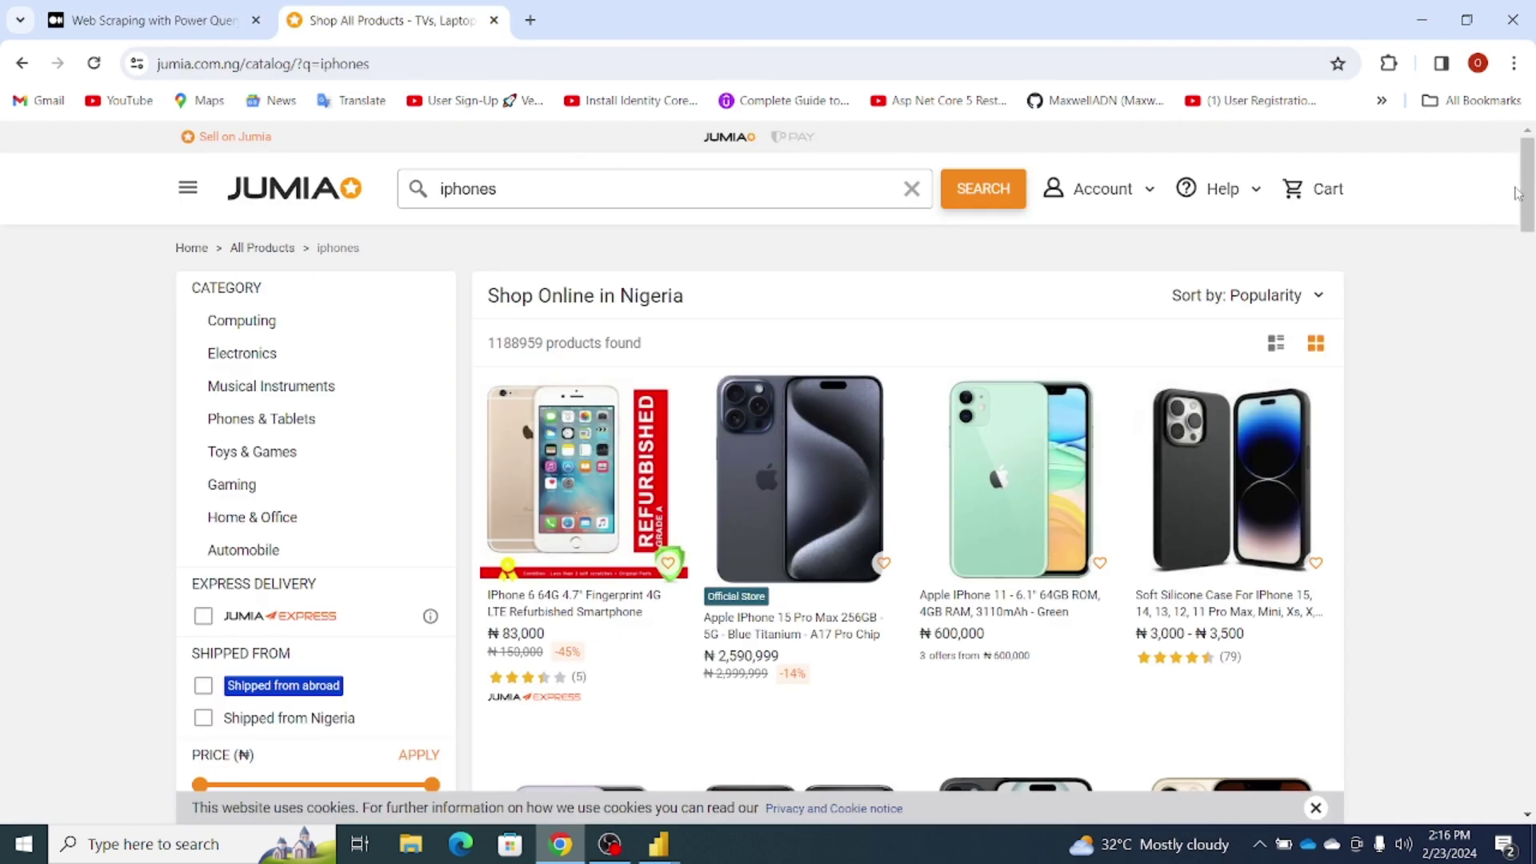
drag(1530, 184, 1532, 657)
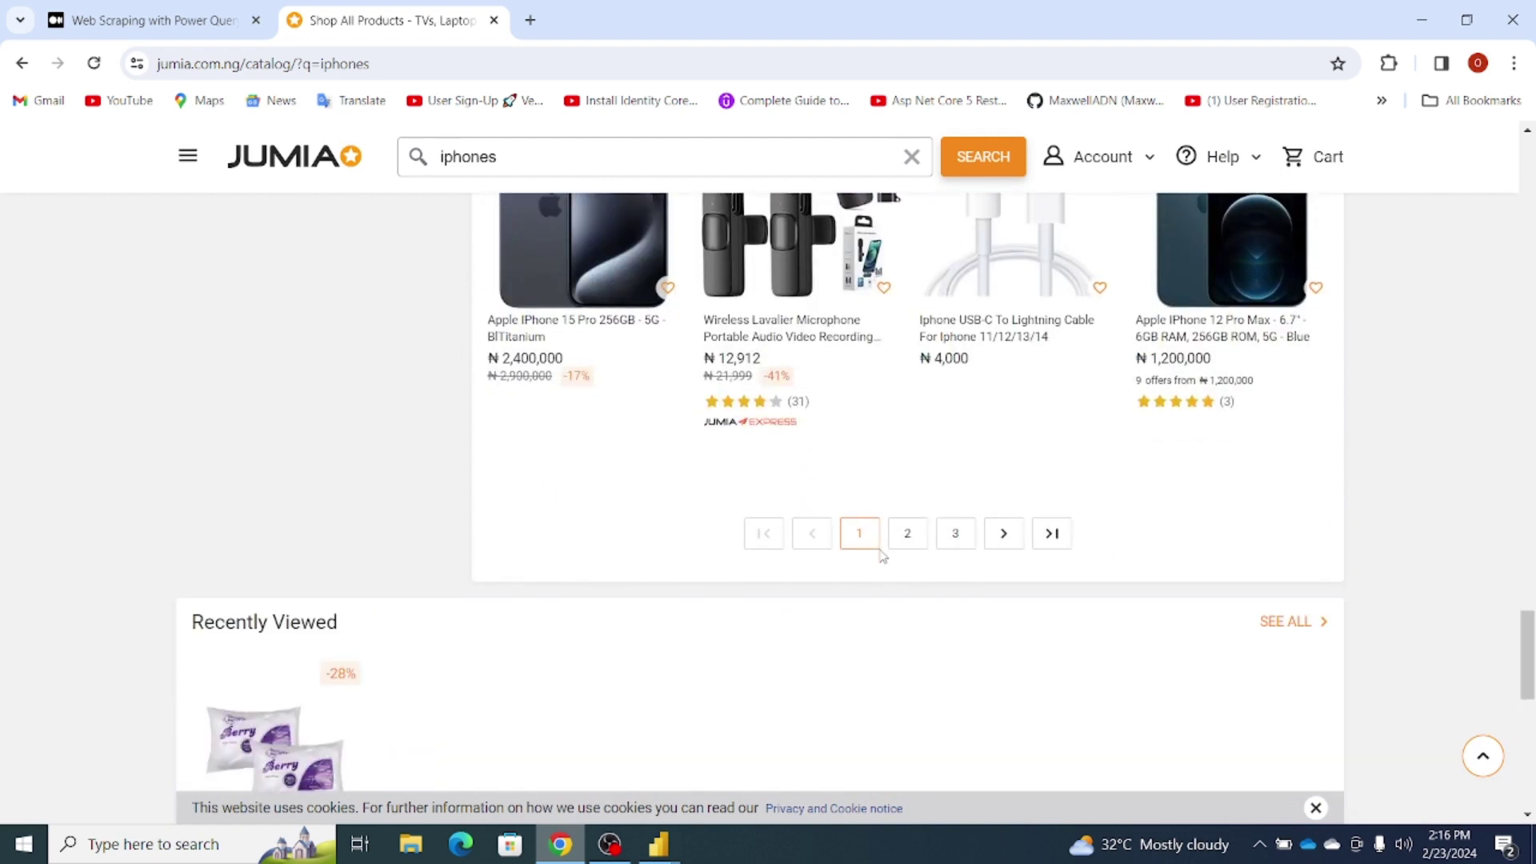
click(908, 536)
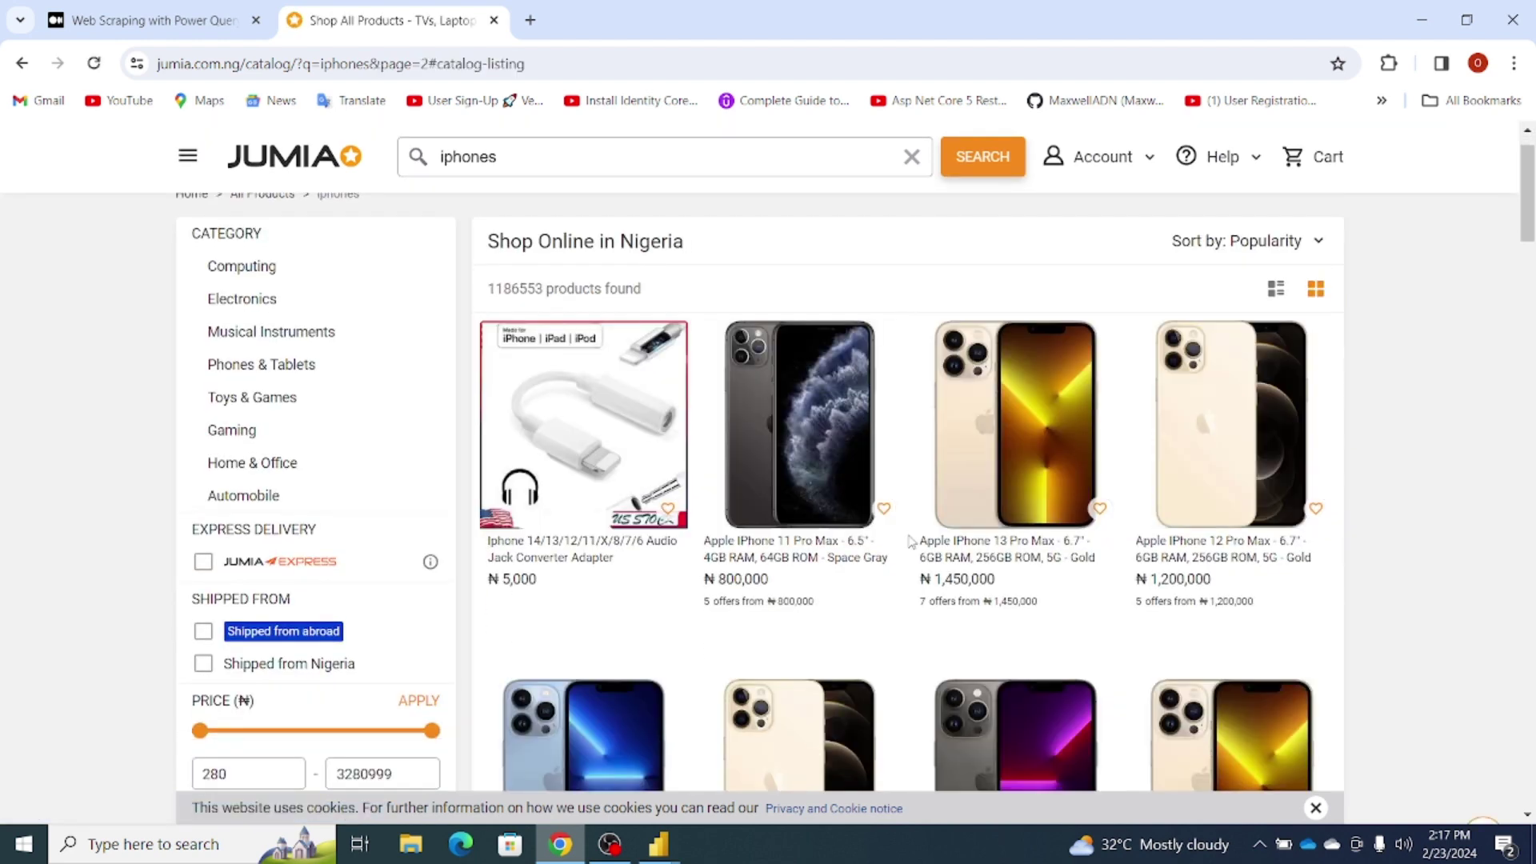
click(541, 69)
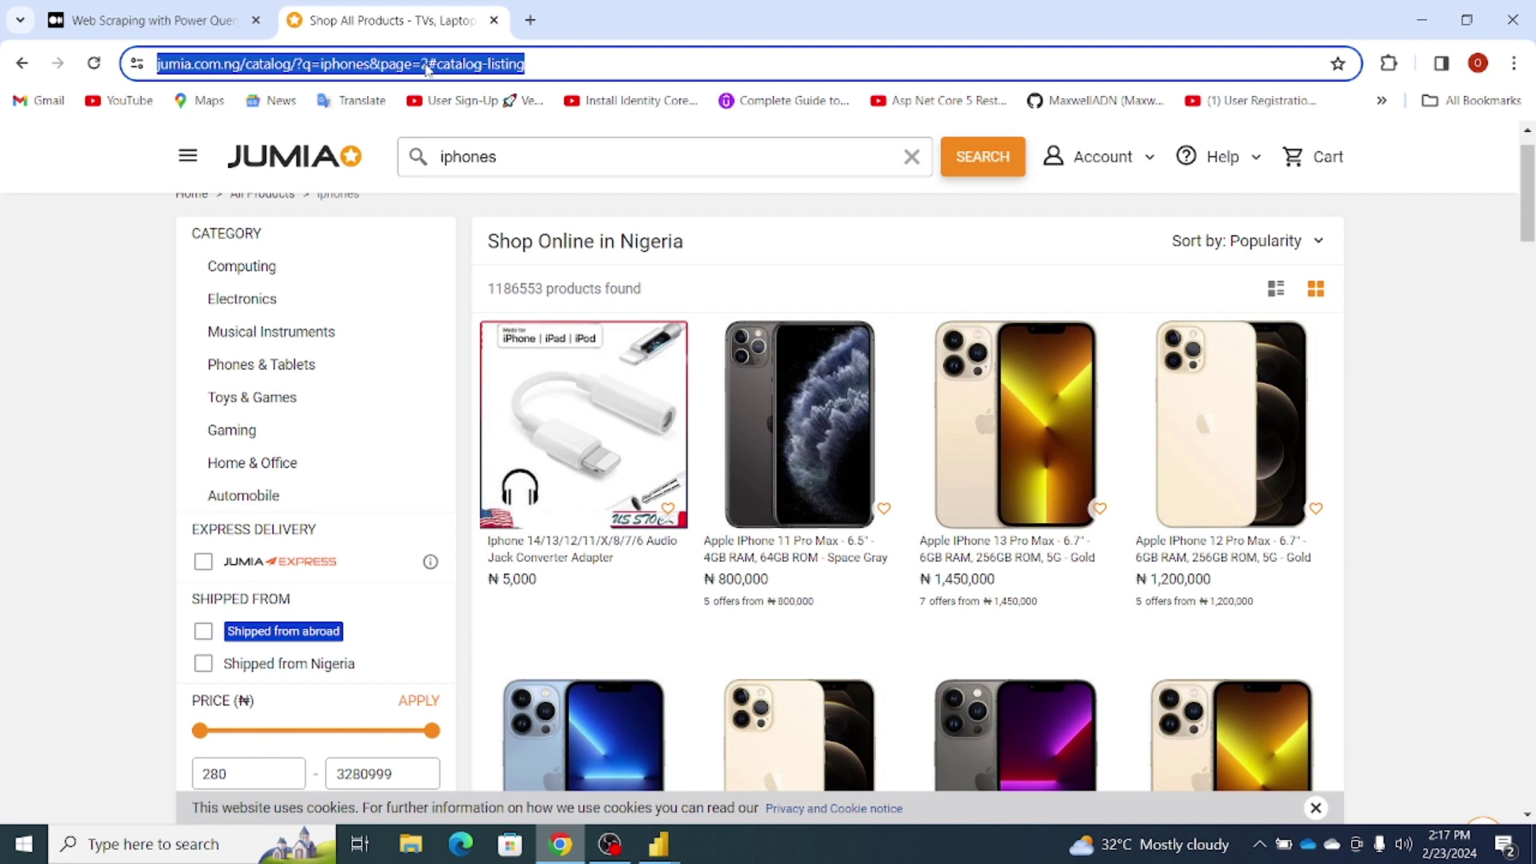
click(426, 71)
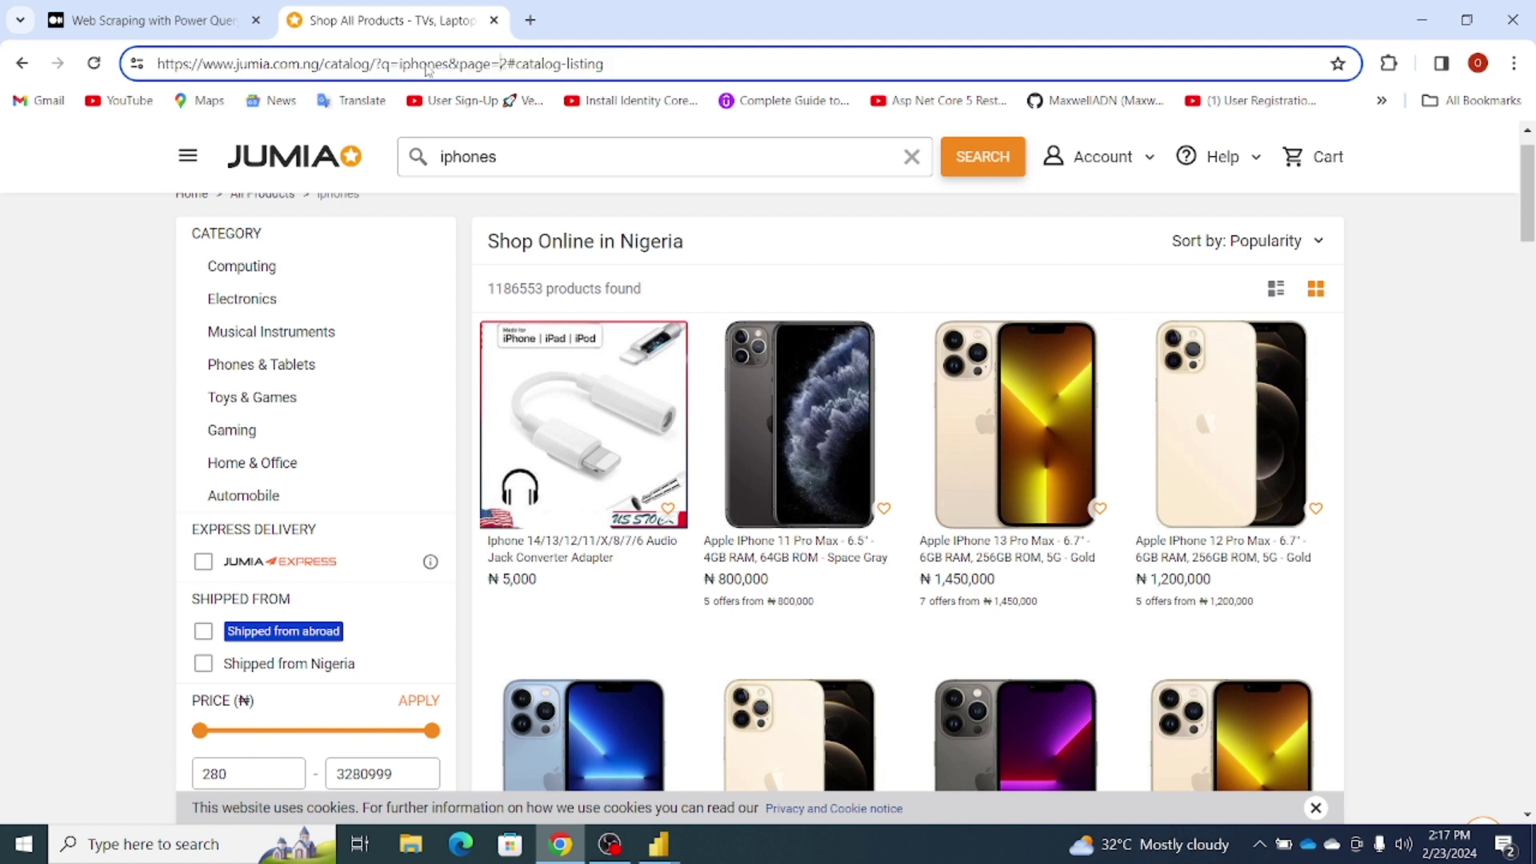
double_click(503, 63)
- Open page 3 of the Jumia iphones results and examine the page parameter in its URL
drag(1529, 192, 1528, 652)
click(962, 533)
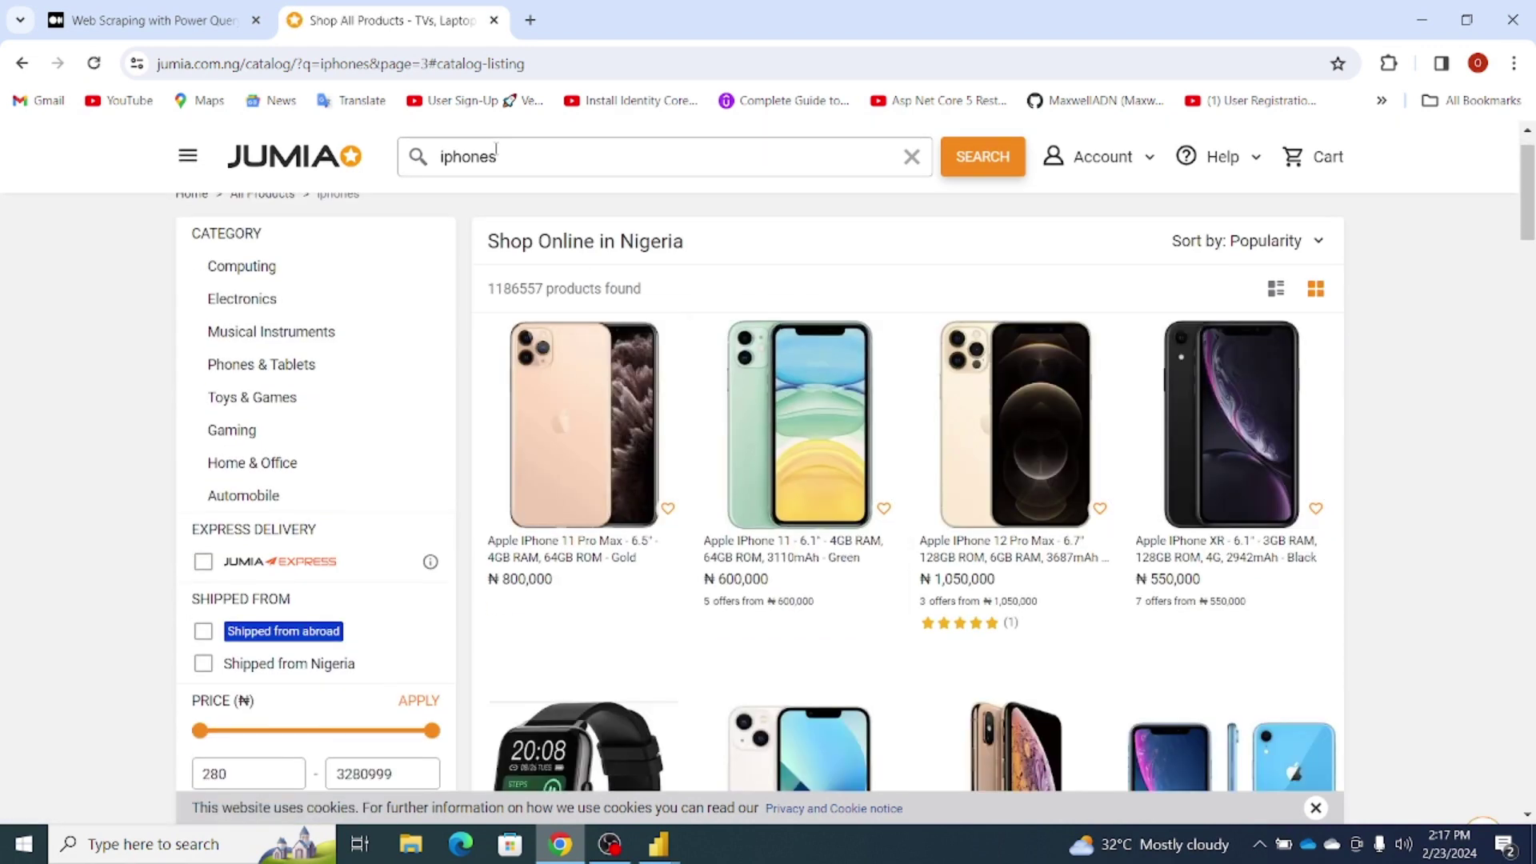
double_click(425, 64)
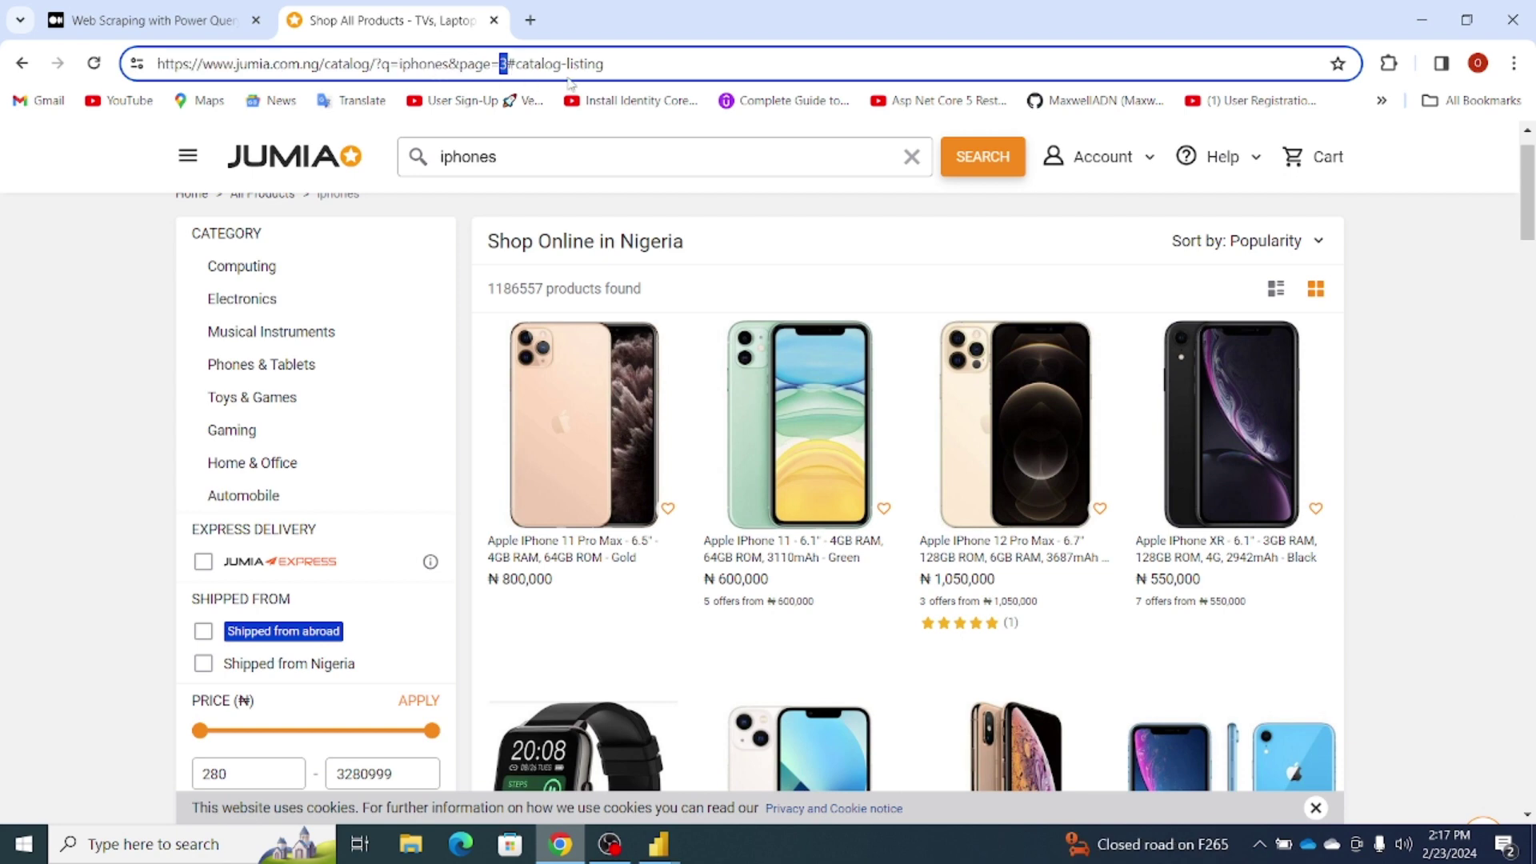
- Go to the last page of the Jumia iphones results and examine the page number in its URL
drag(1532, 185, 1532, 676)
click(1059, 371)
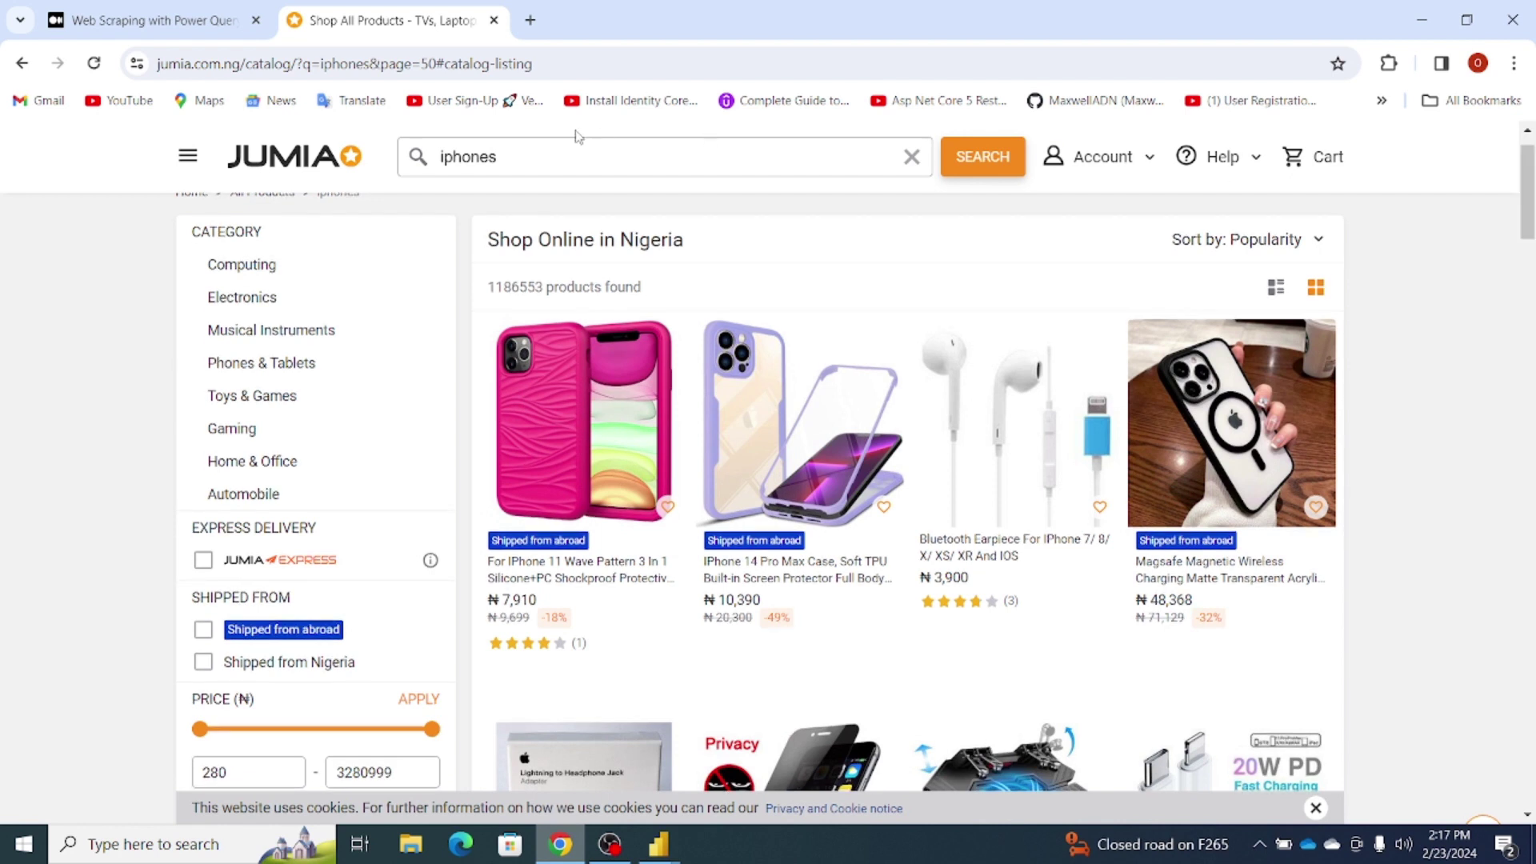
click(427, 67)
drag(420, 68, 436, 67)
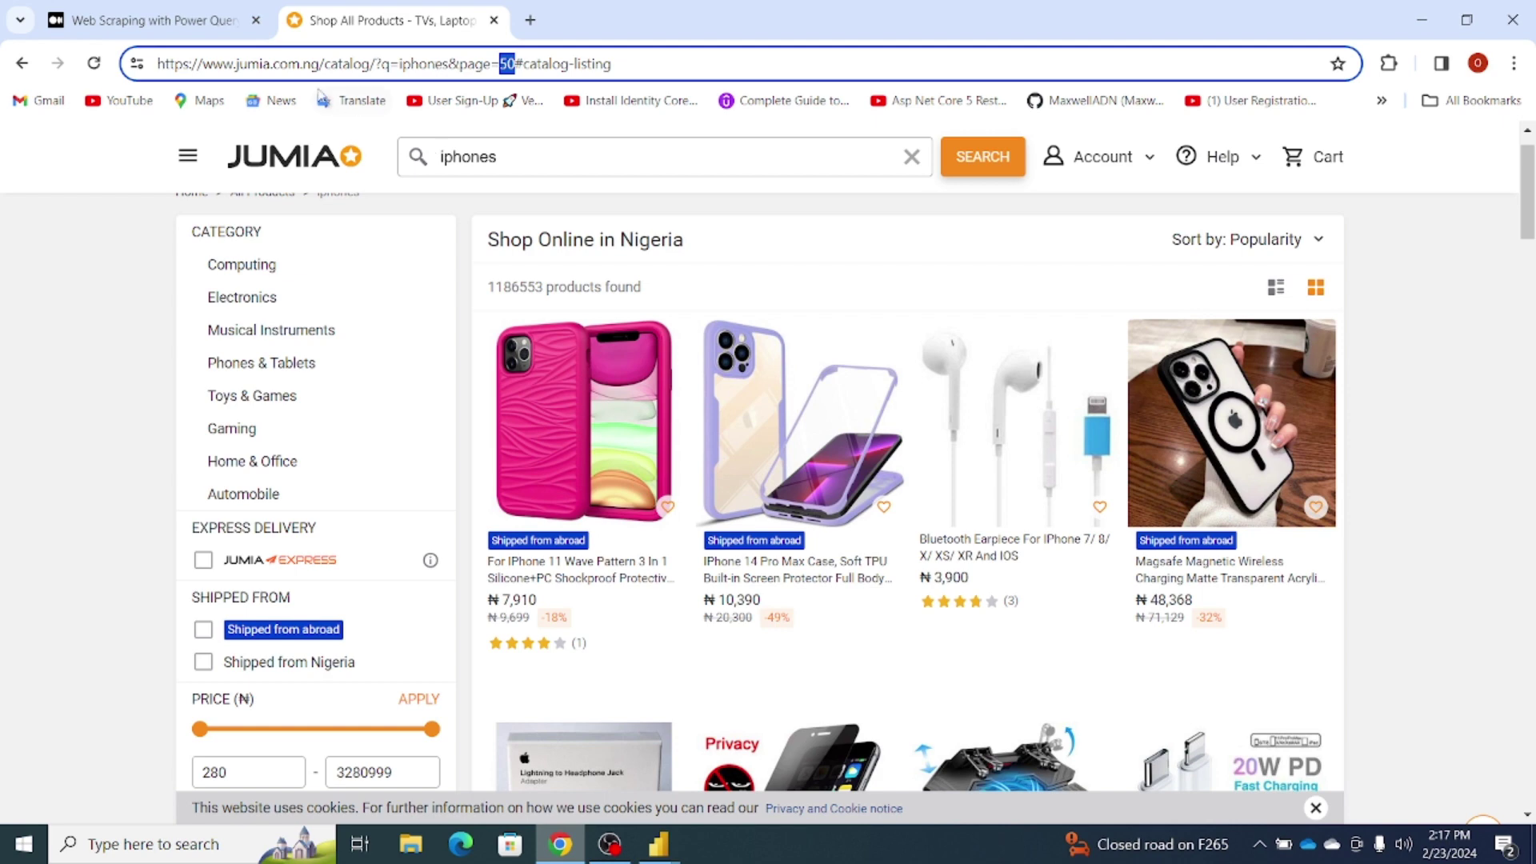
- Read the article's Creating a Custom Function and Combining Data sections, and turn off the column profile in Power Query Editor
click(169, 20)
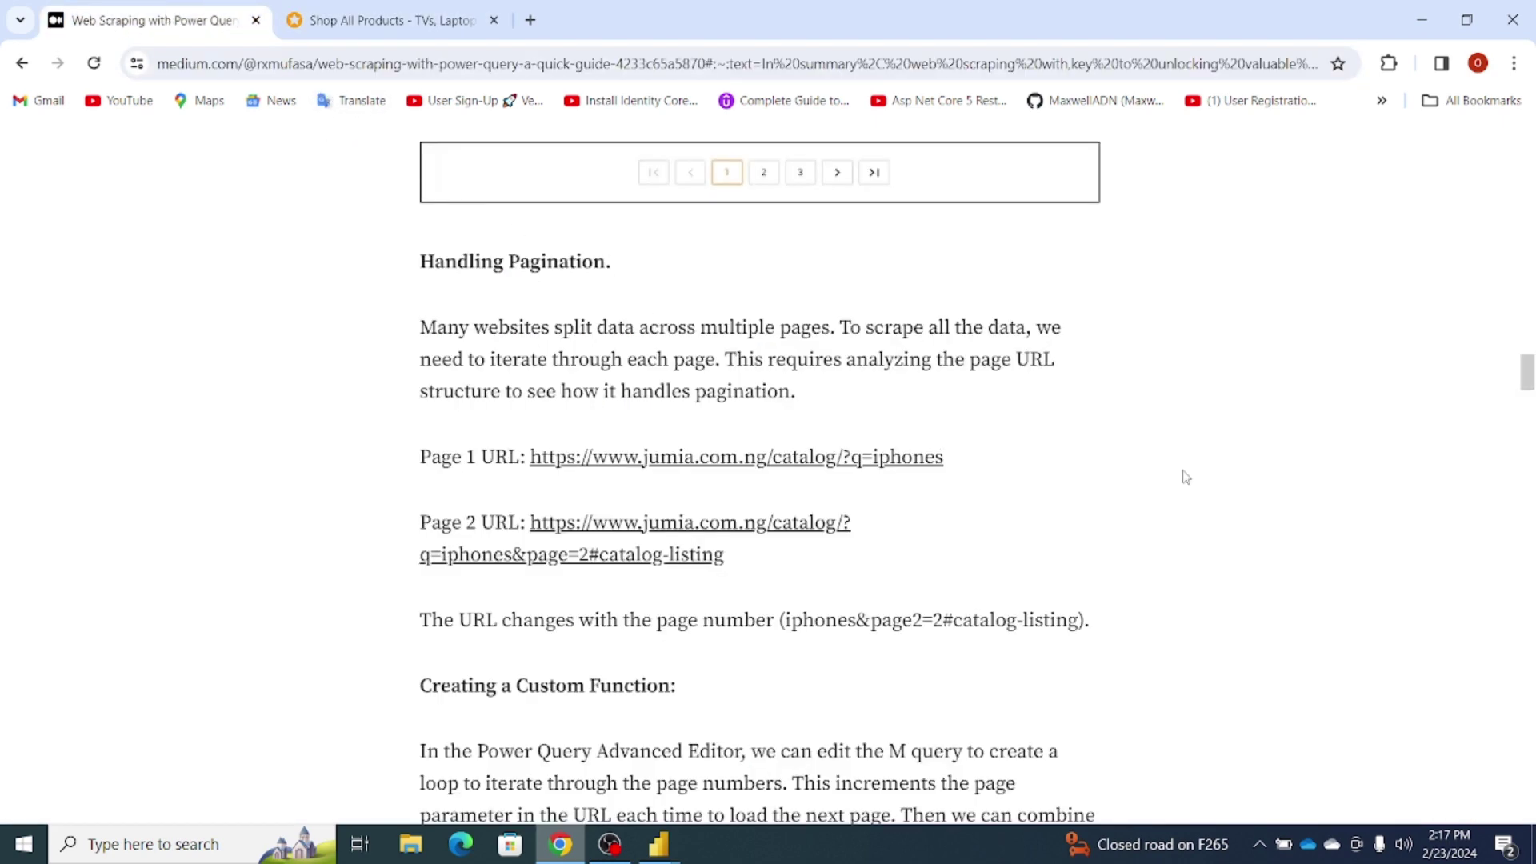
drag(1526, 377, 1526, 402)
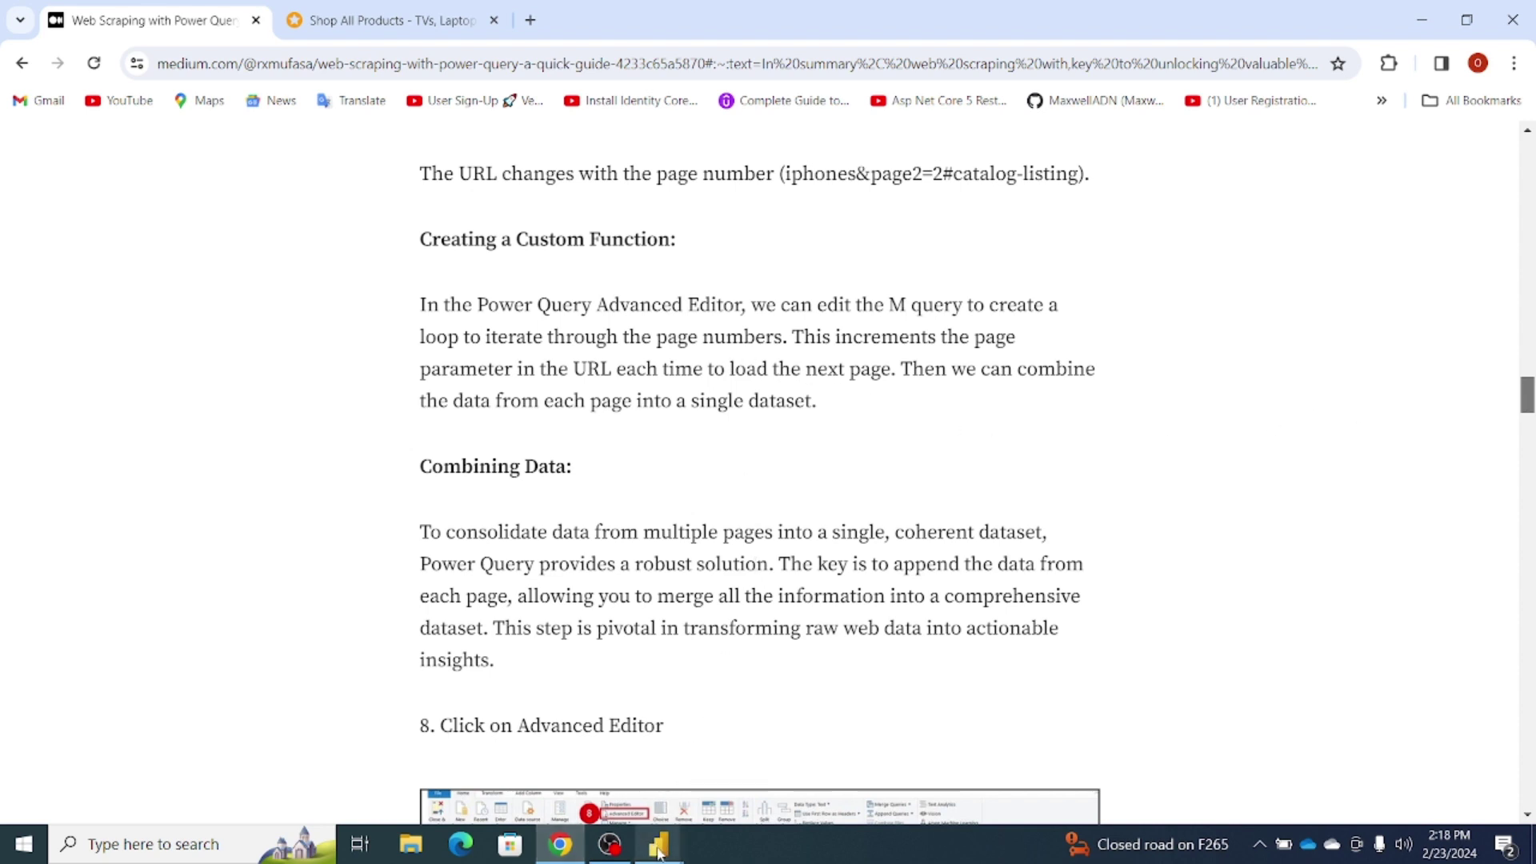
mouse_move(658, 849)
click(767, 772)
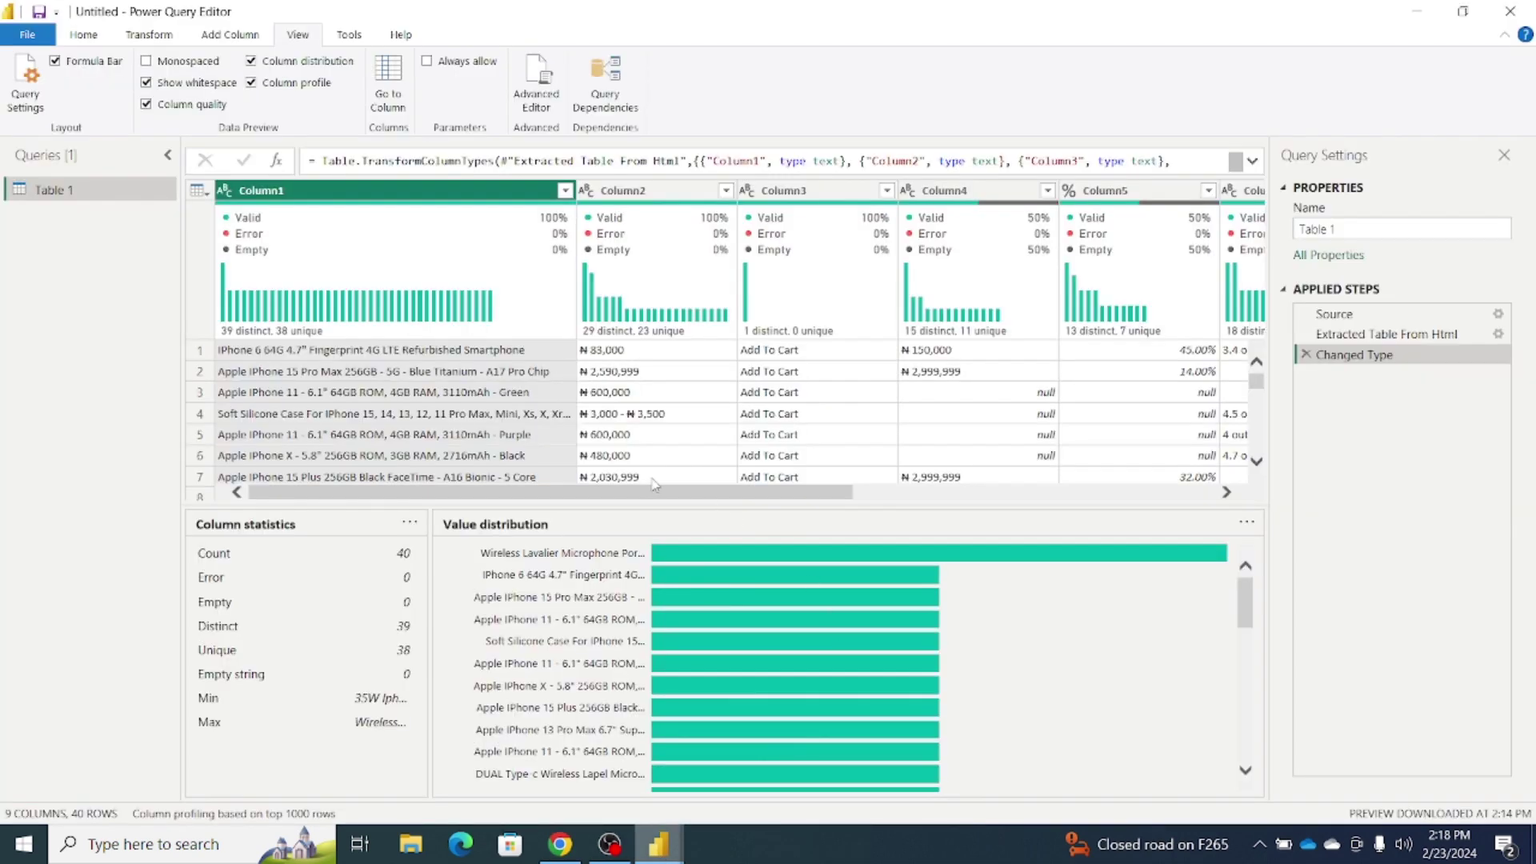
click(254, 90)
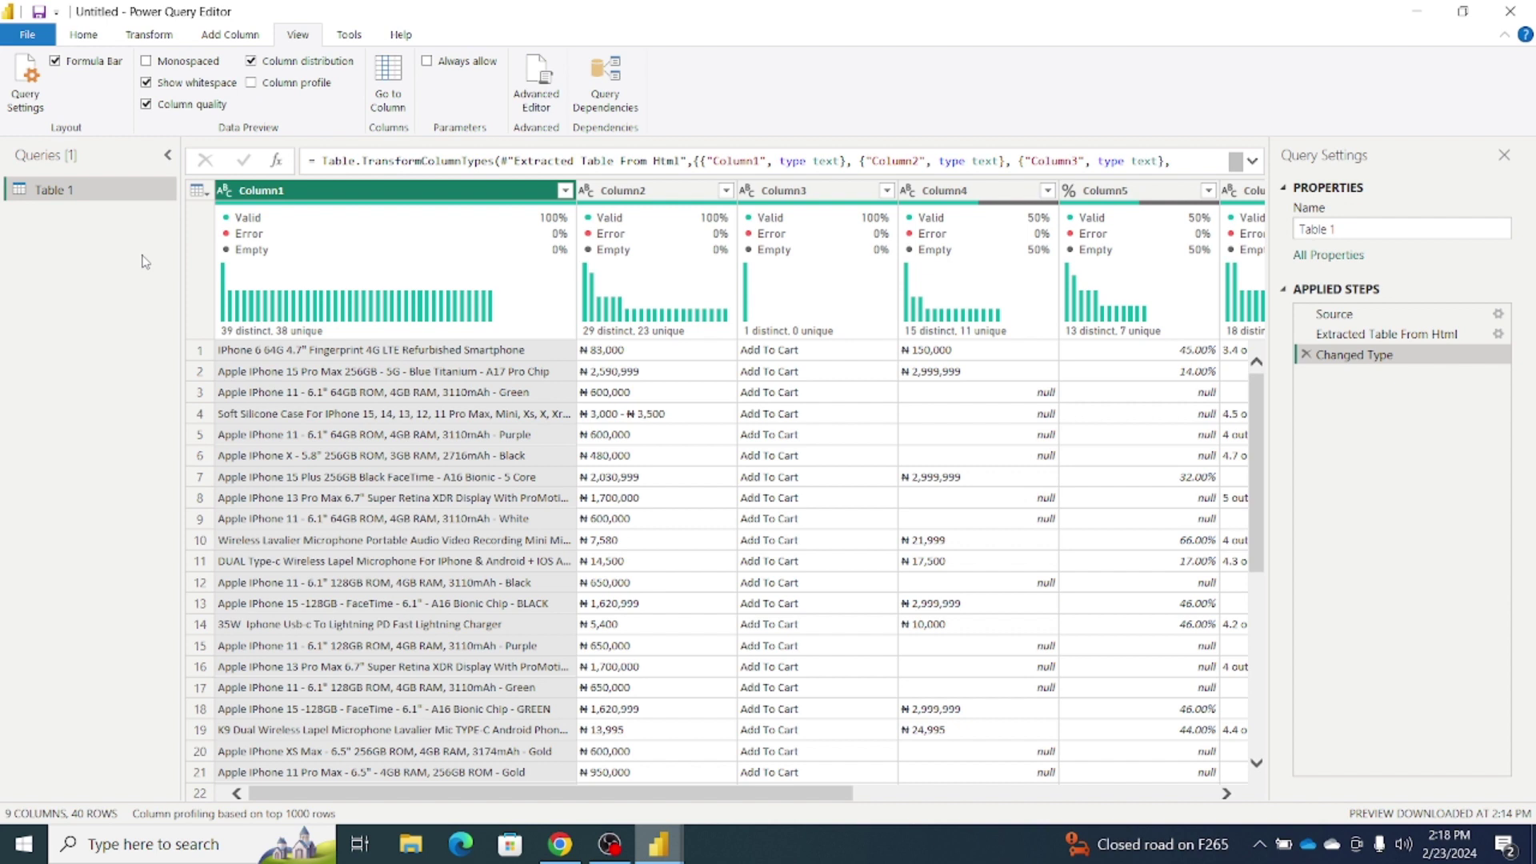
- Open the Table 1 query in the Advanced Editor and insert four blank lines above its let statement
click(91, 44)
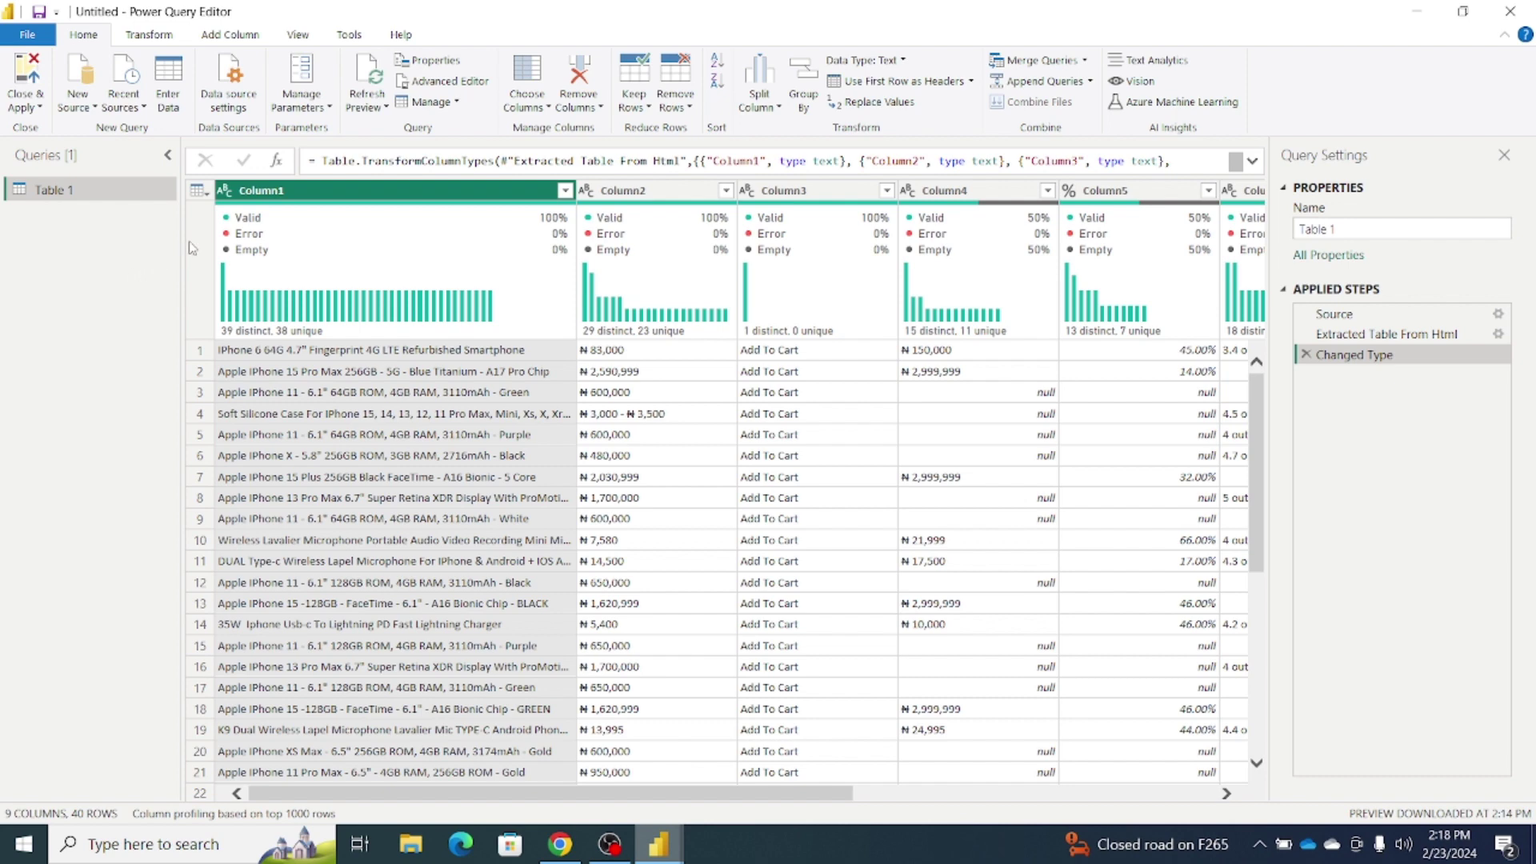
click(451, 82)
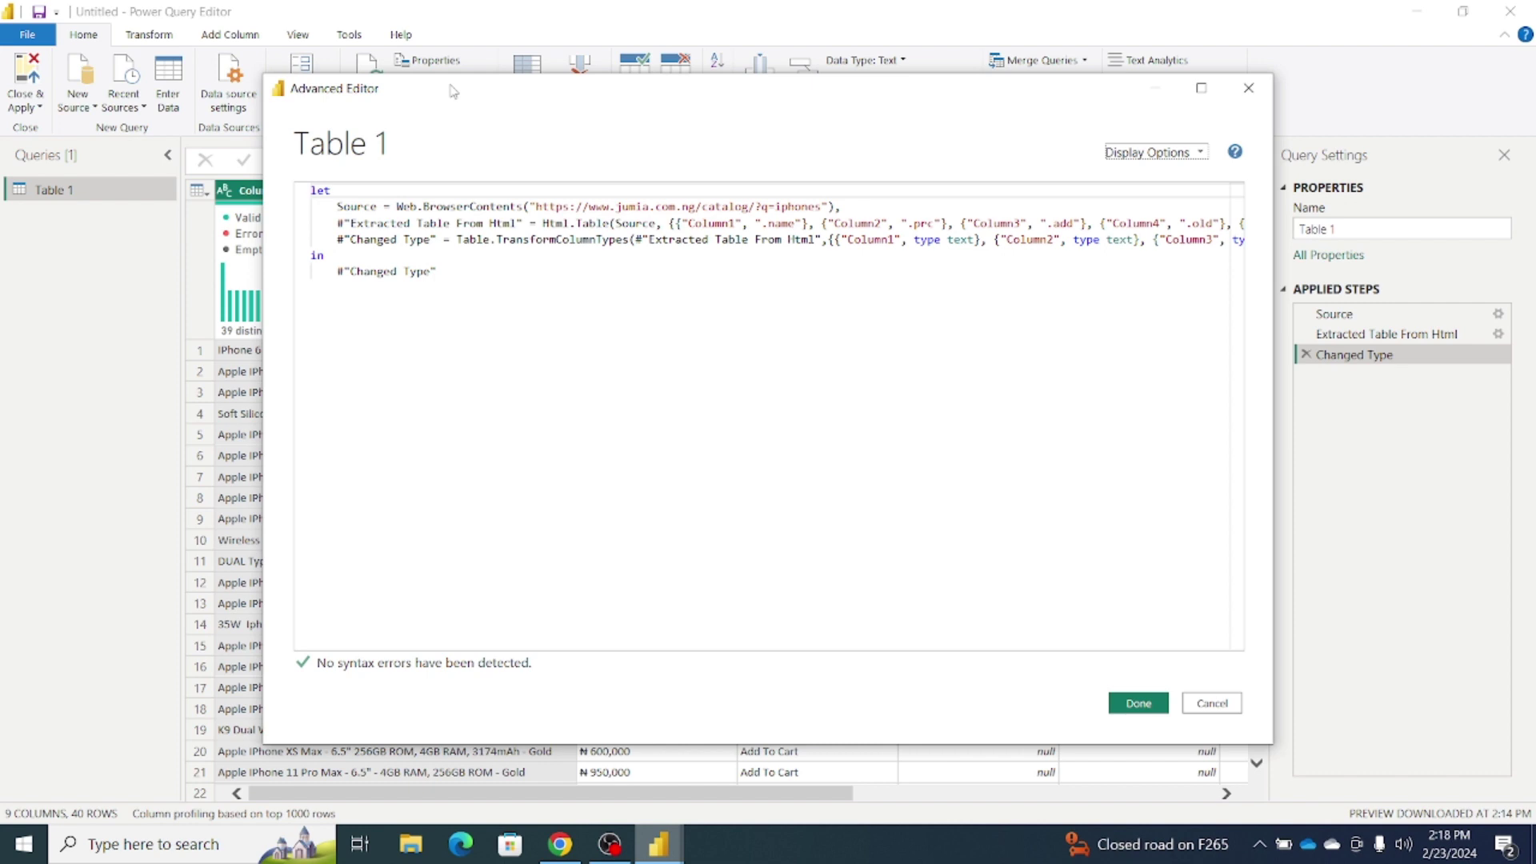
click(313, 191)
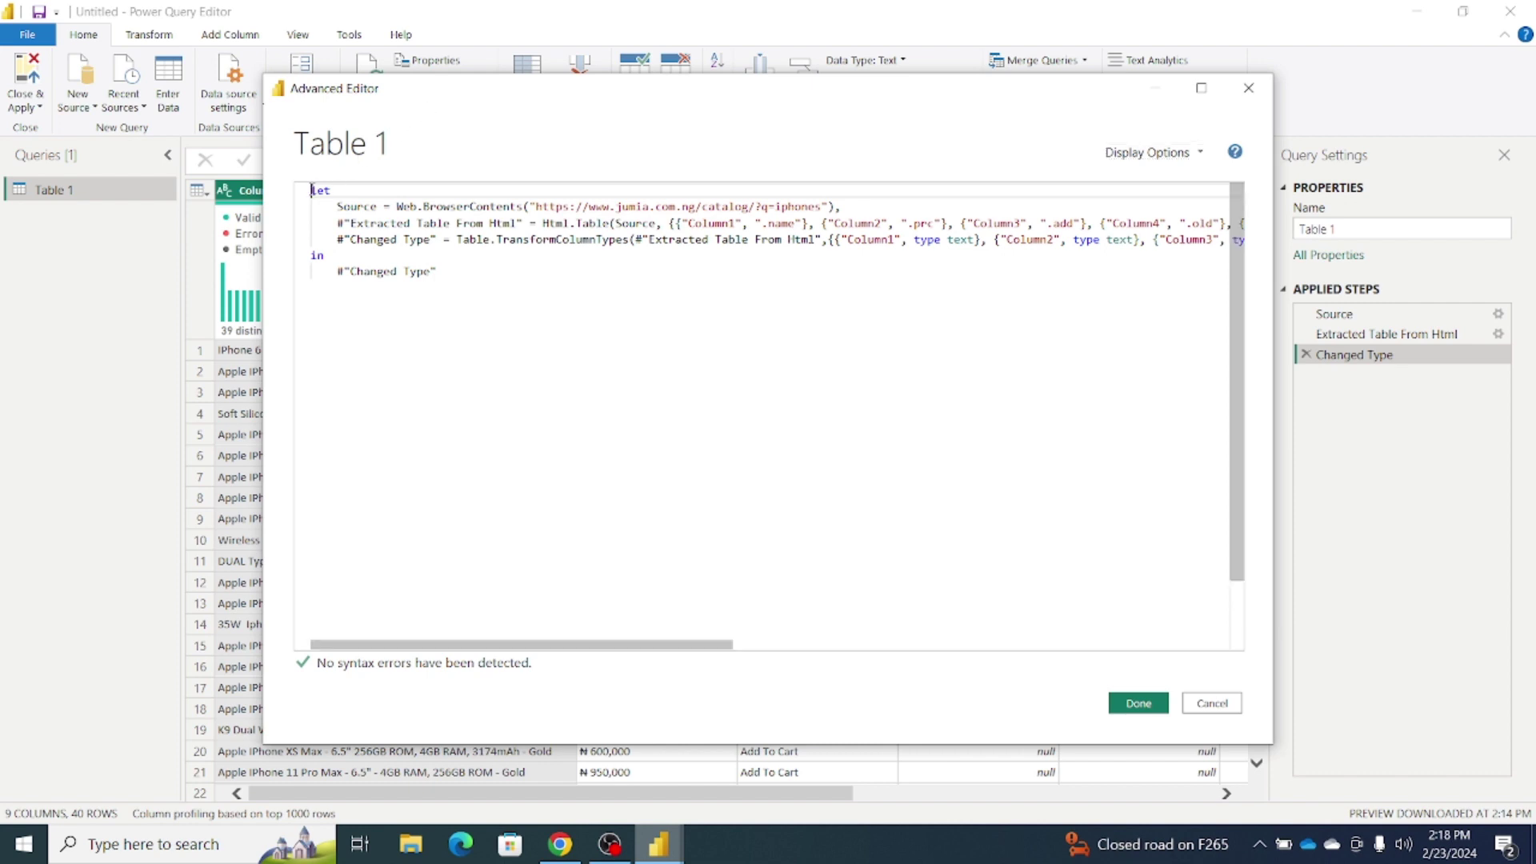
key(Return)
key(Return)
key(Return)
key(Return)
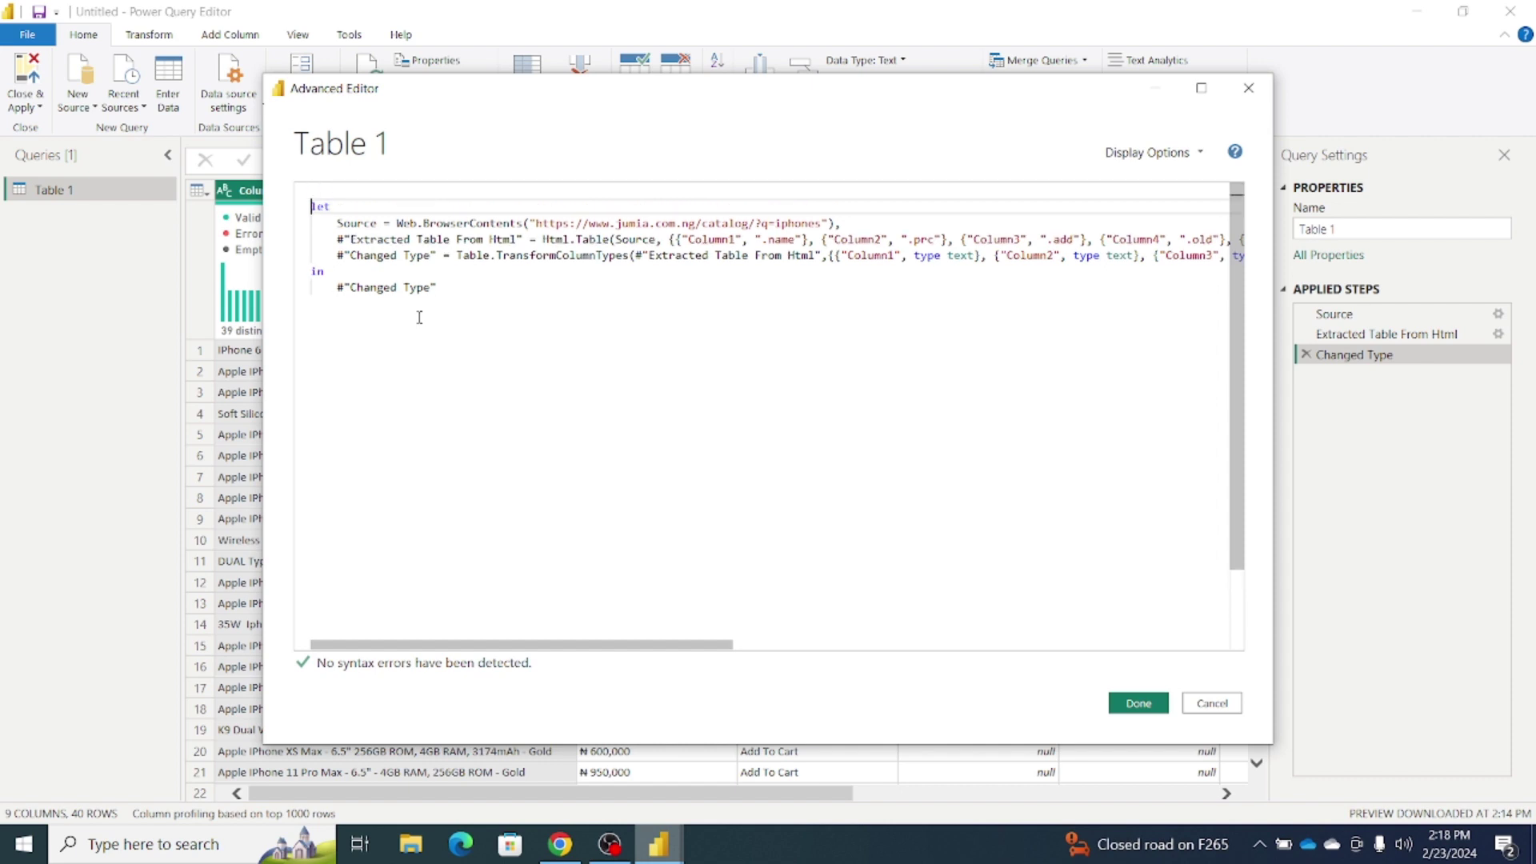
key(Up)
key(Up)
key(Up)
key(Up)
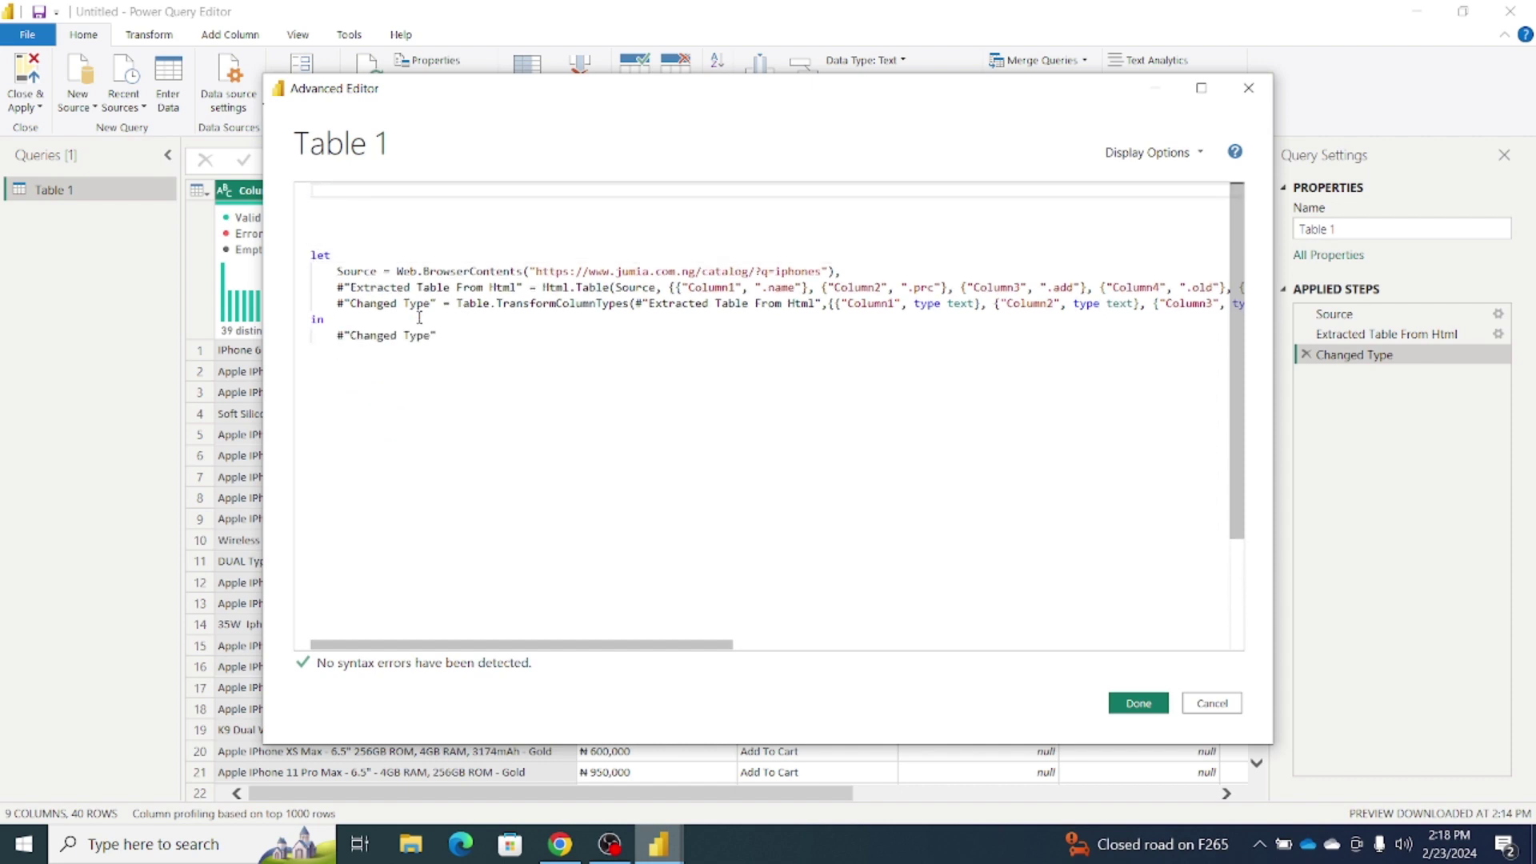
- Copy the article's opening let, PageCount = 50 and CombinedData = Table.FromRecords({}) lines with their comments above the existing let in the Table 1 query
click(561, 844)
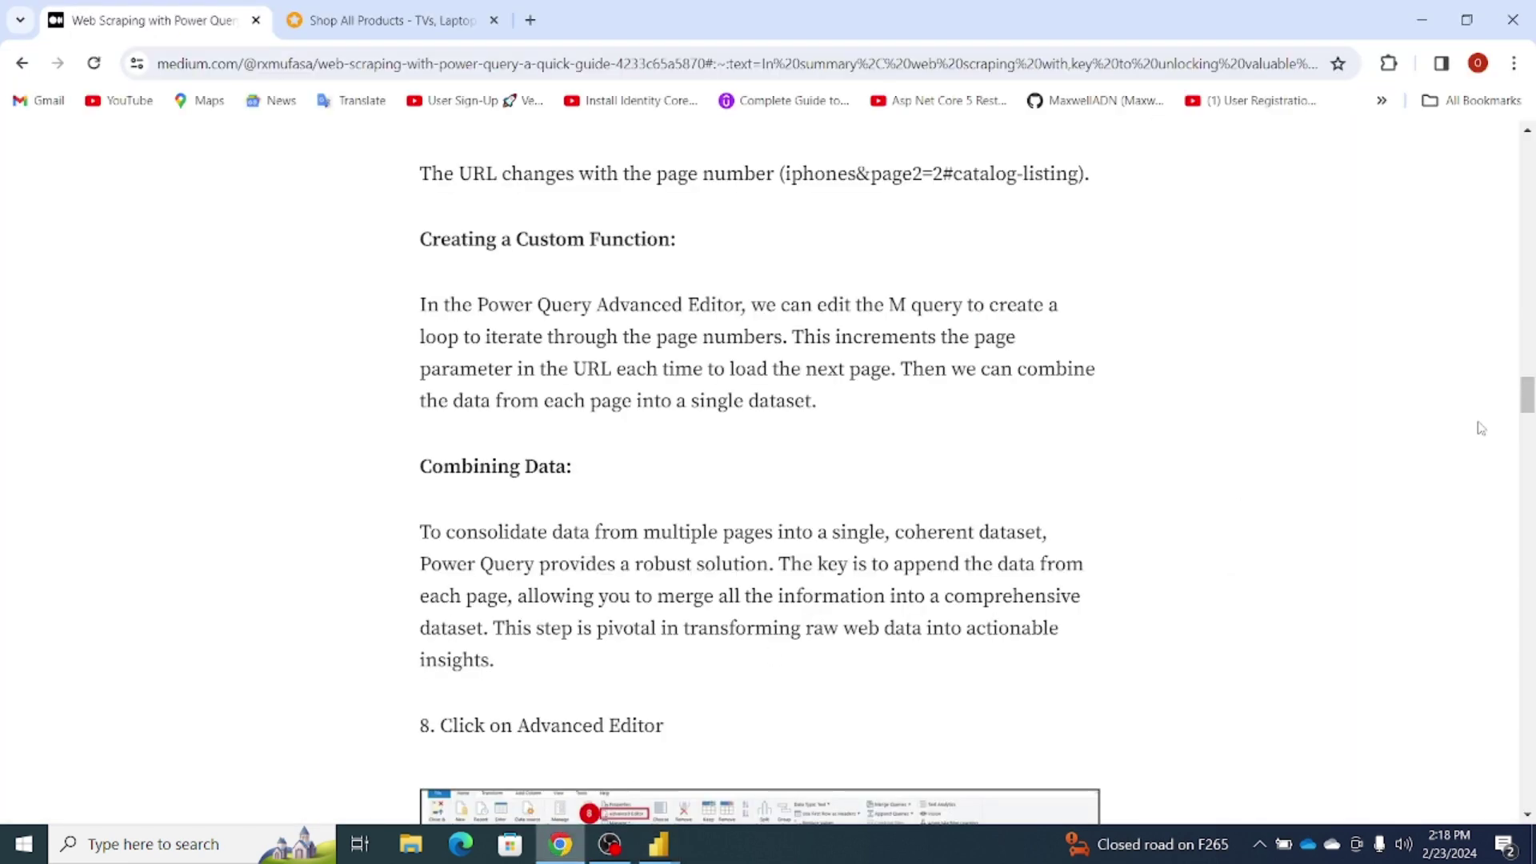
drag(1528, 412, 1528, 495)
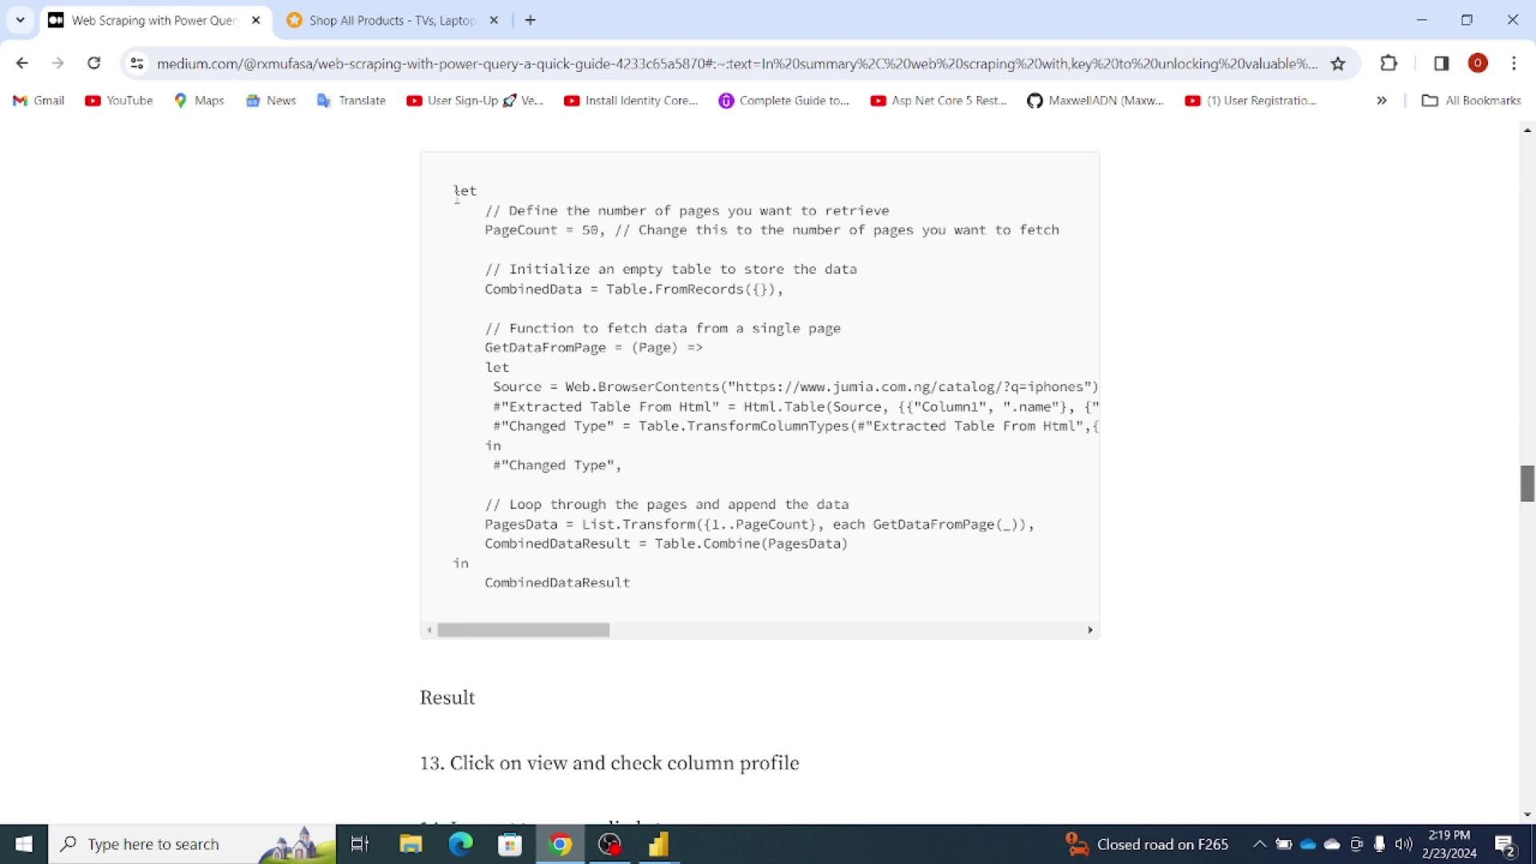
drag(453, 191, 1061, 230)
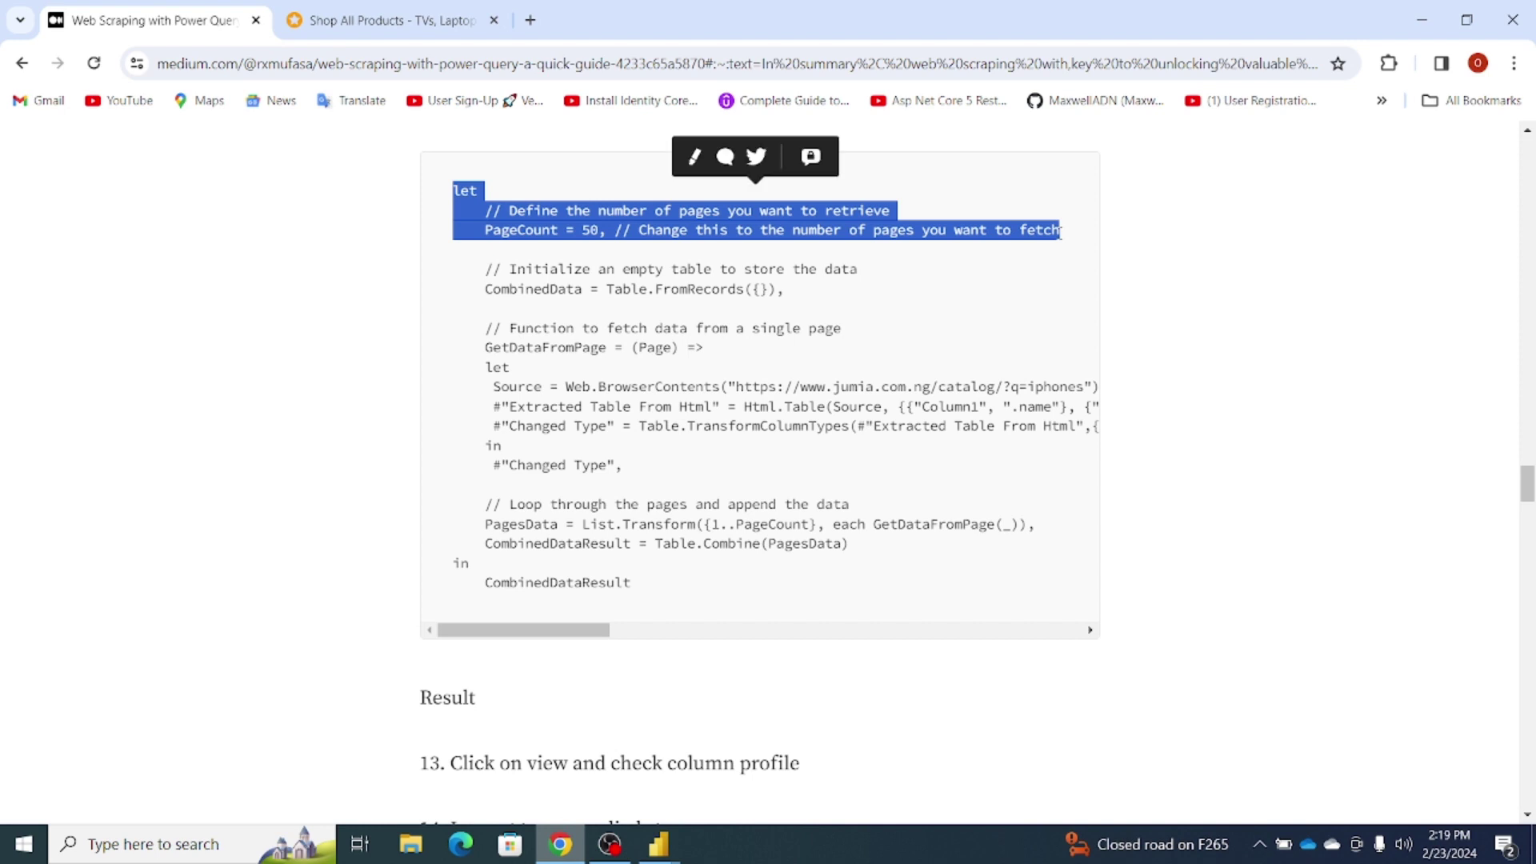
click(659, 844)
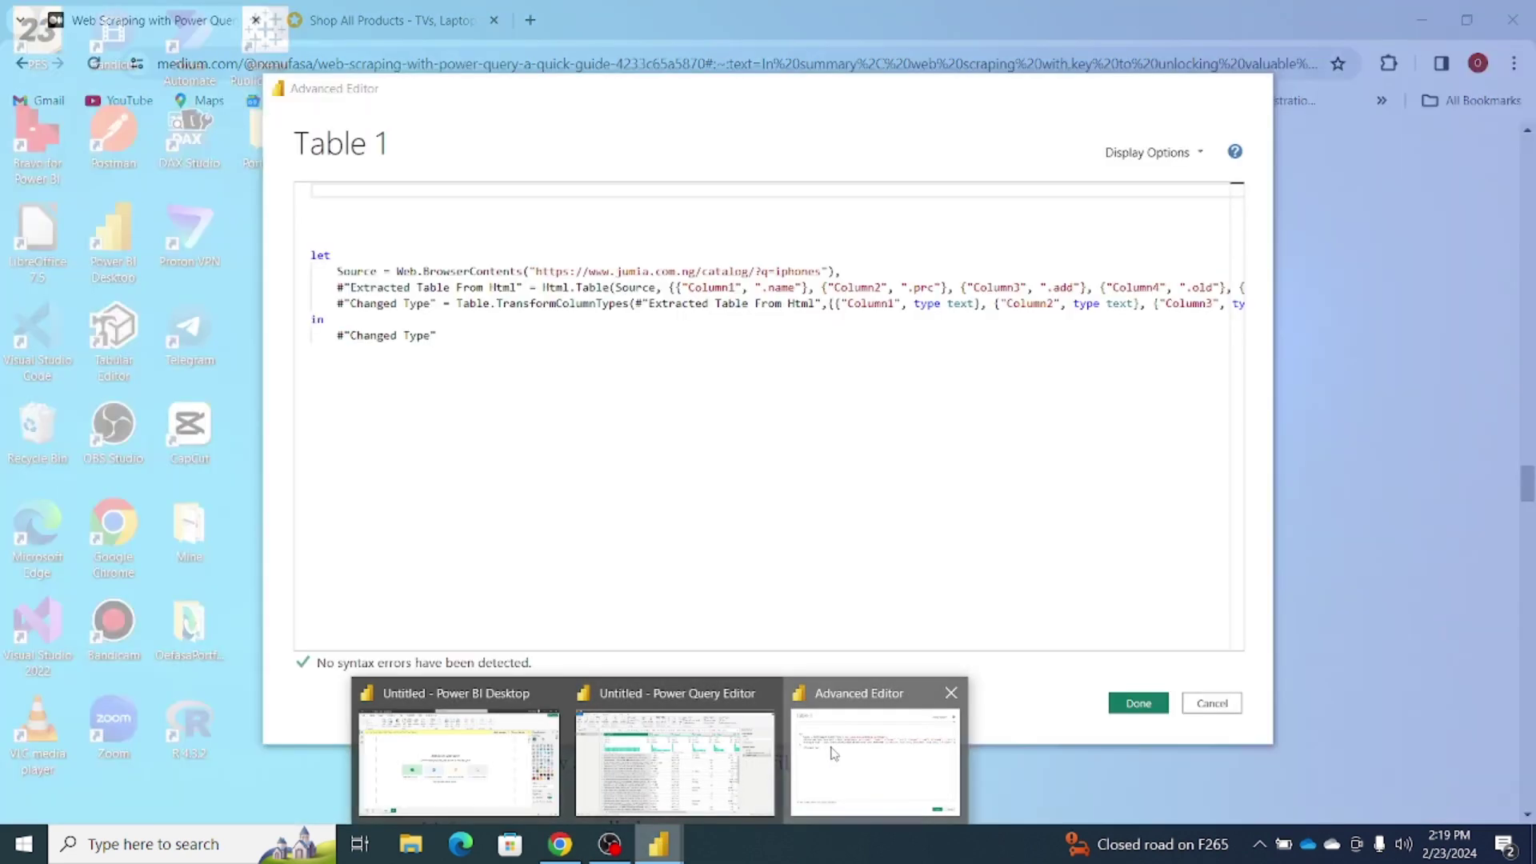
click(834, 753)
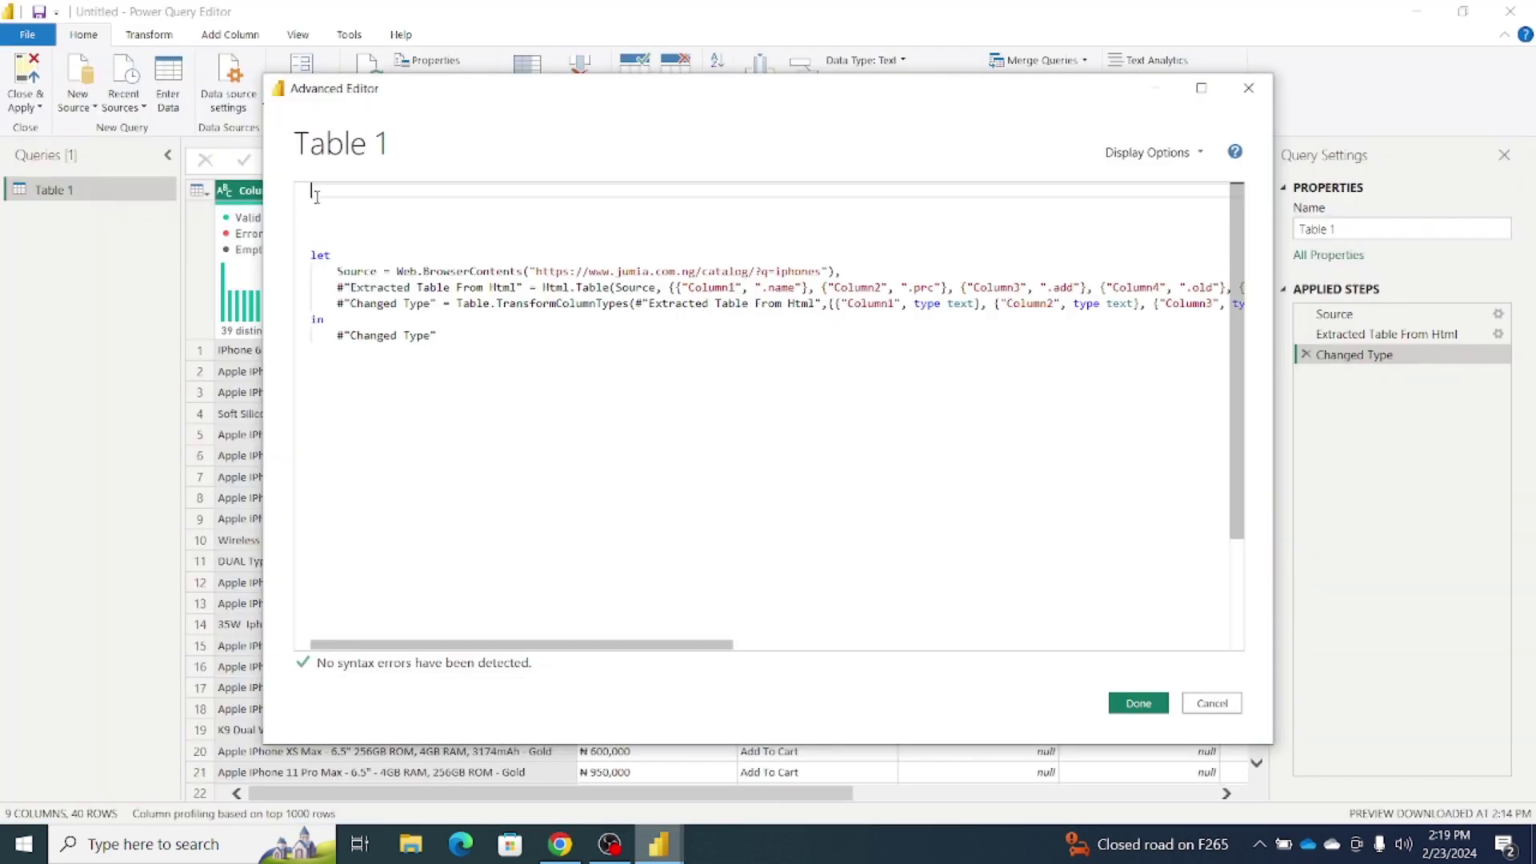
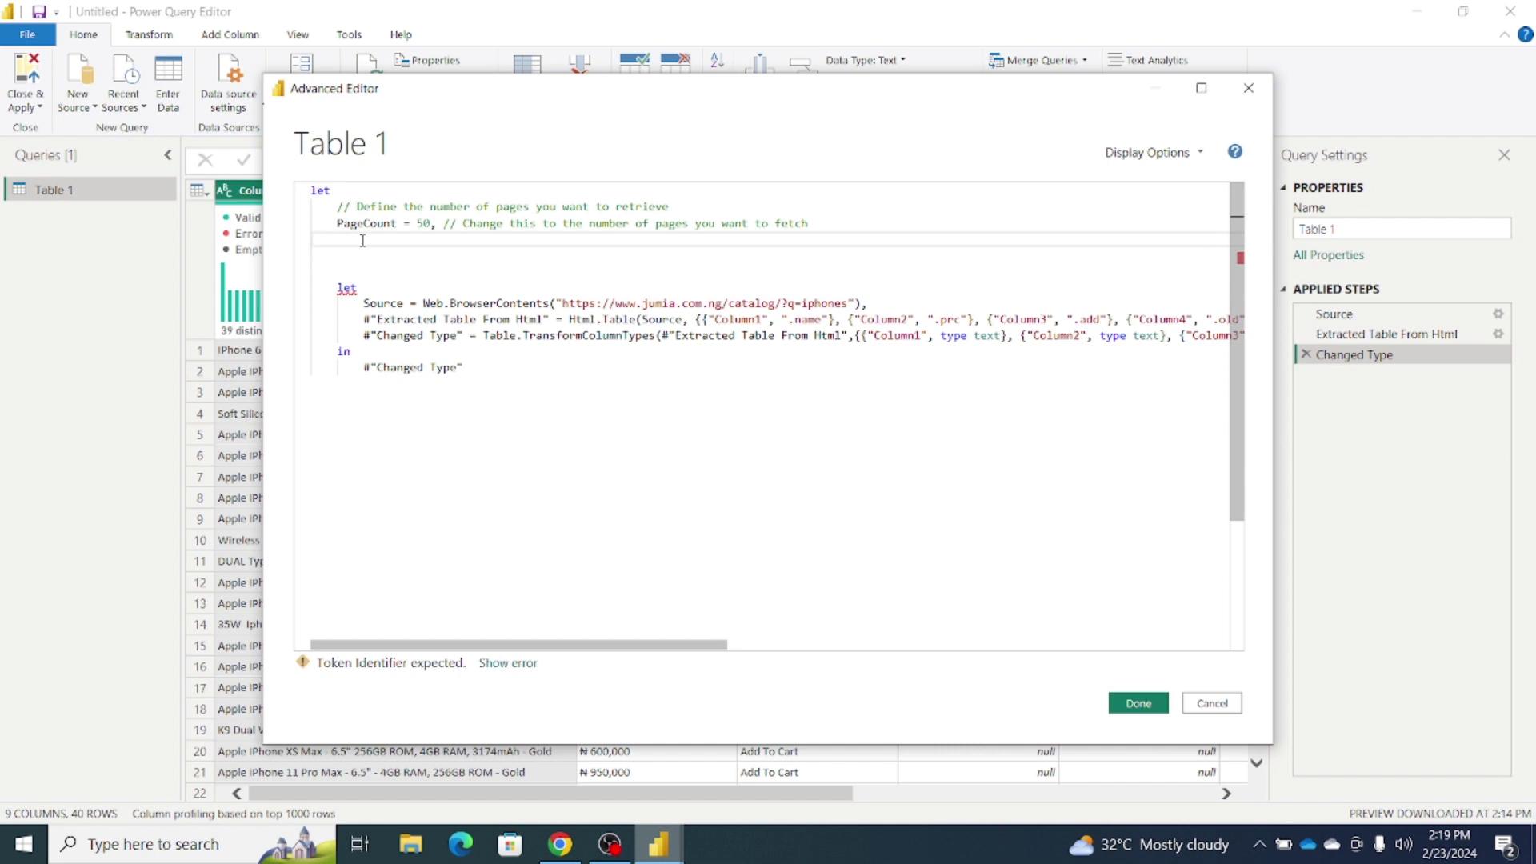
key(Return)
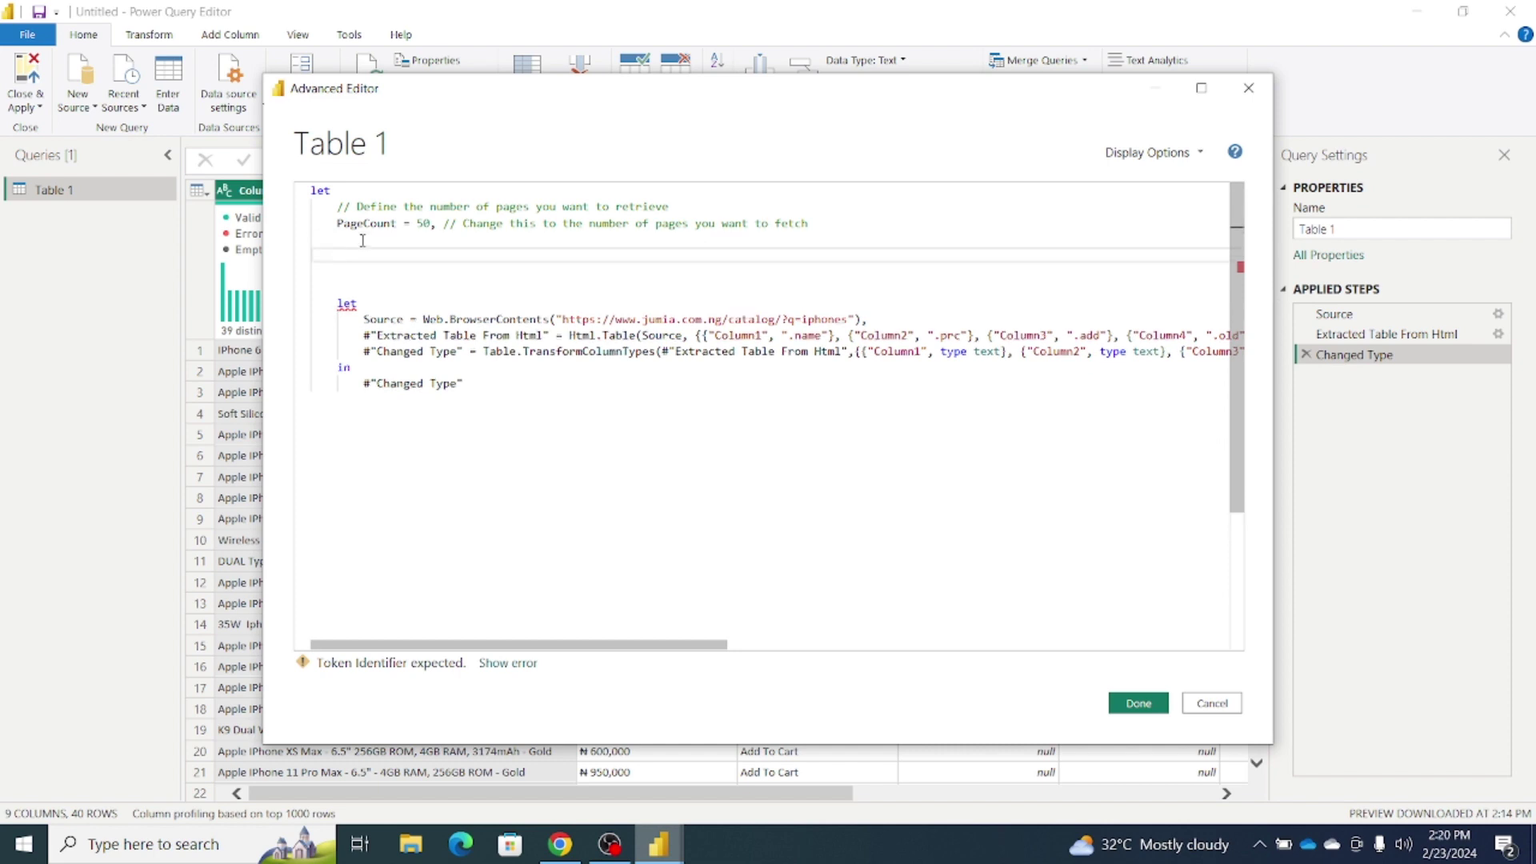
text(// Initialize an empty table to store the data CombinedData = Table.FromRecords({}),)
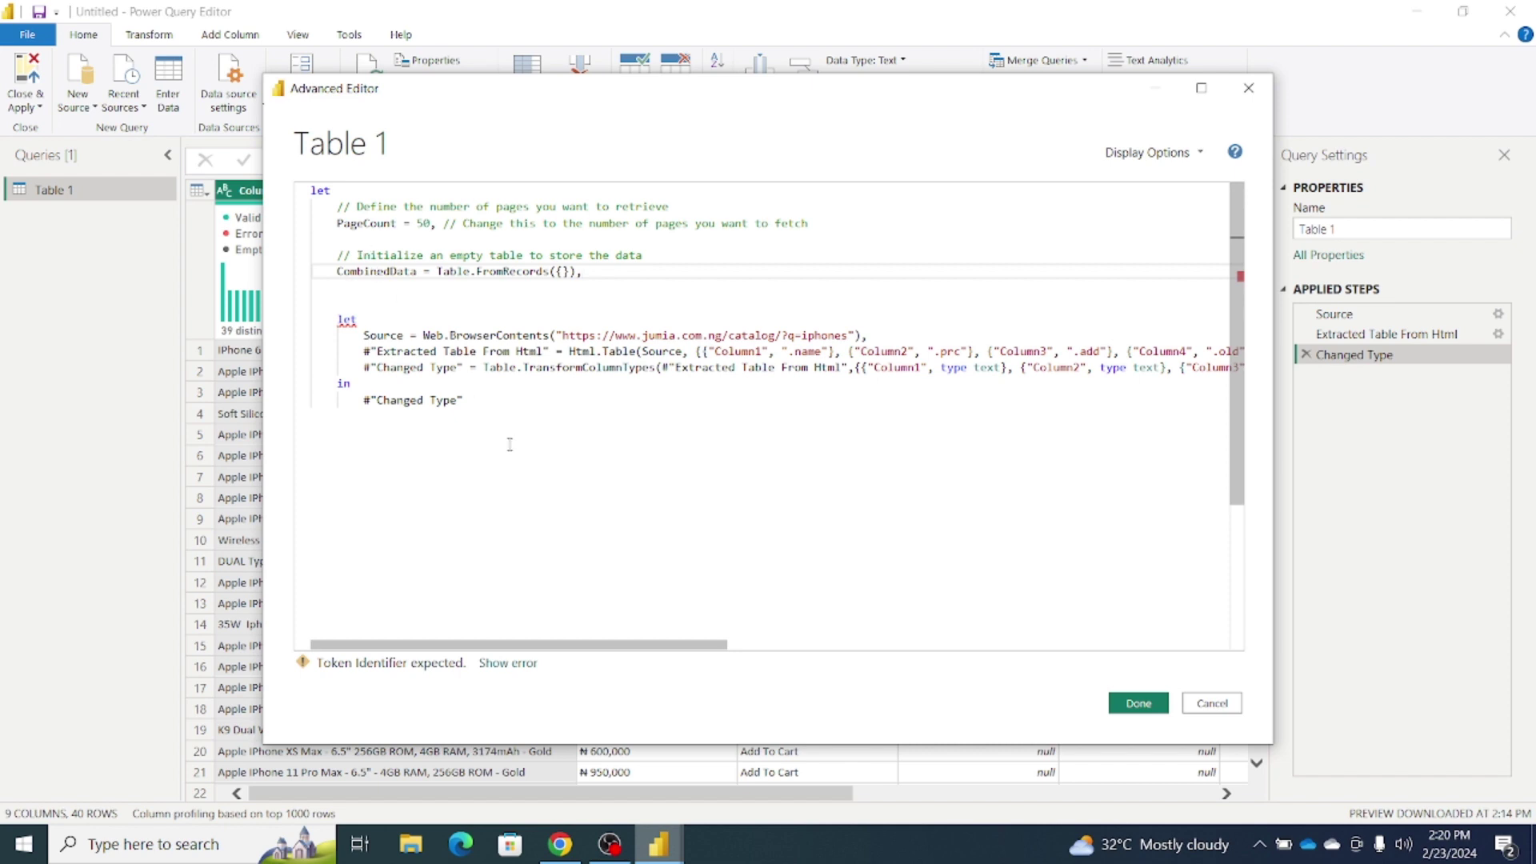
- Copy the article's comment "Function to fetch data from a single page" and its GetDataFromPage = (Page) => line above the inner let of the Table 1 query
click(560, 844)
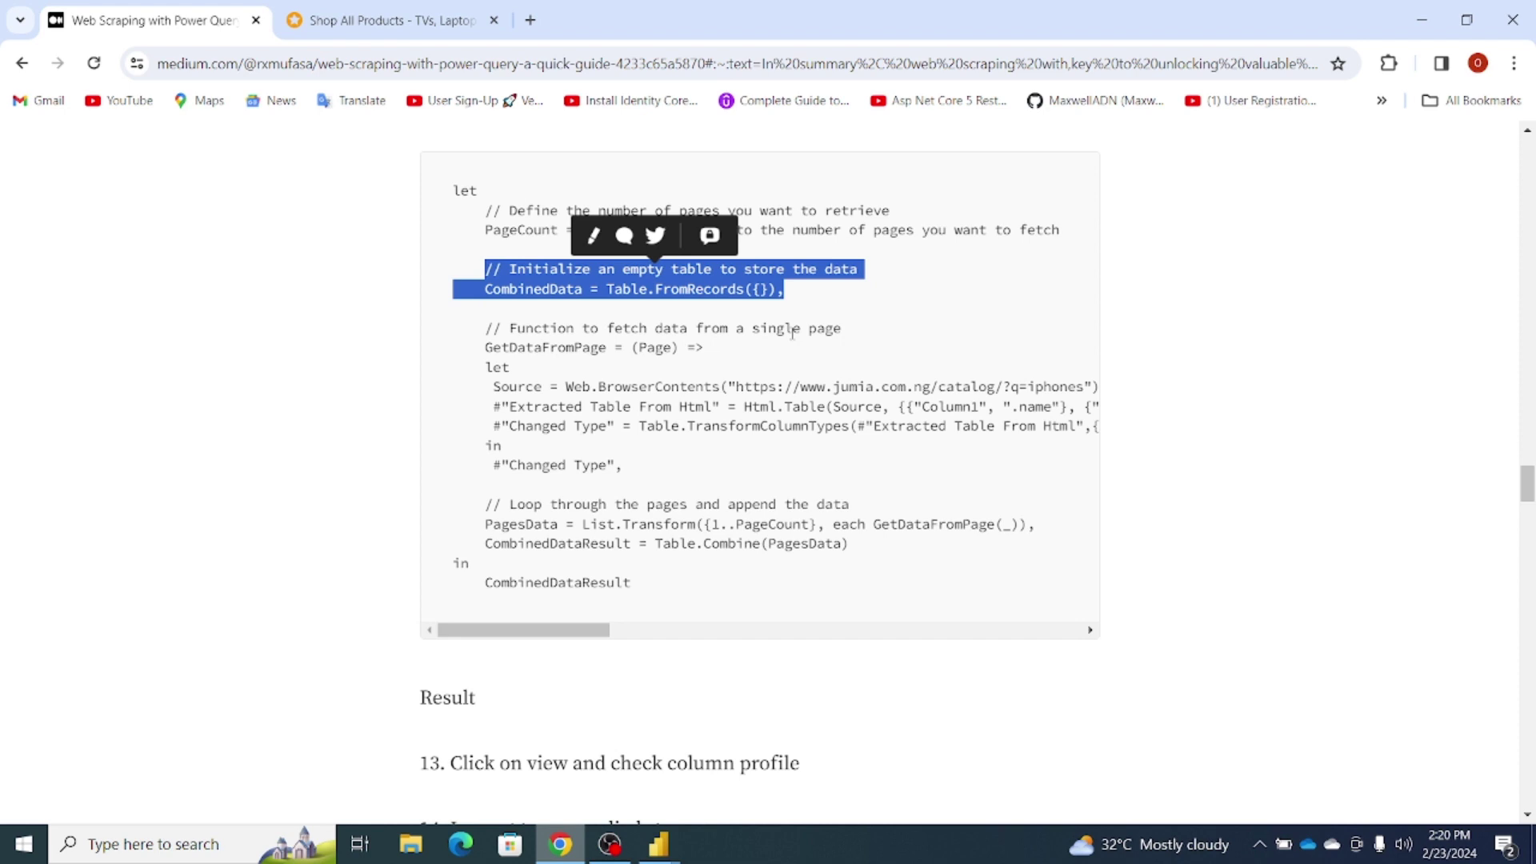
drag(485, 330, 727, 356)
key(ctrl+c)
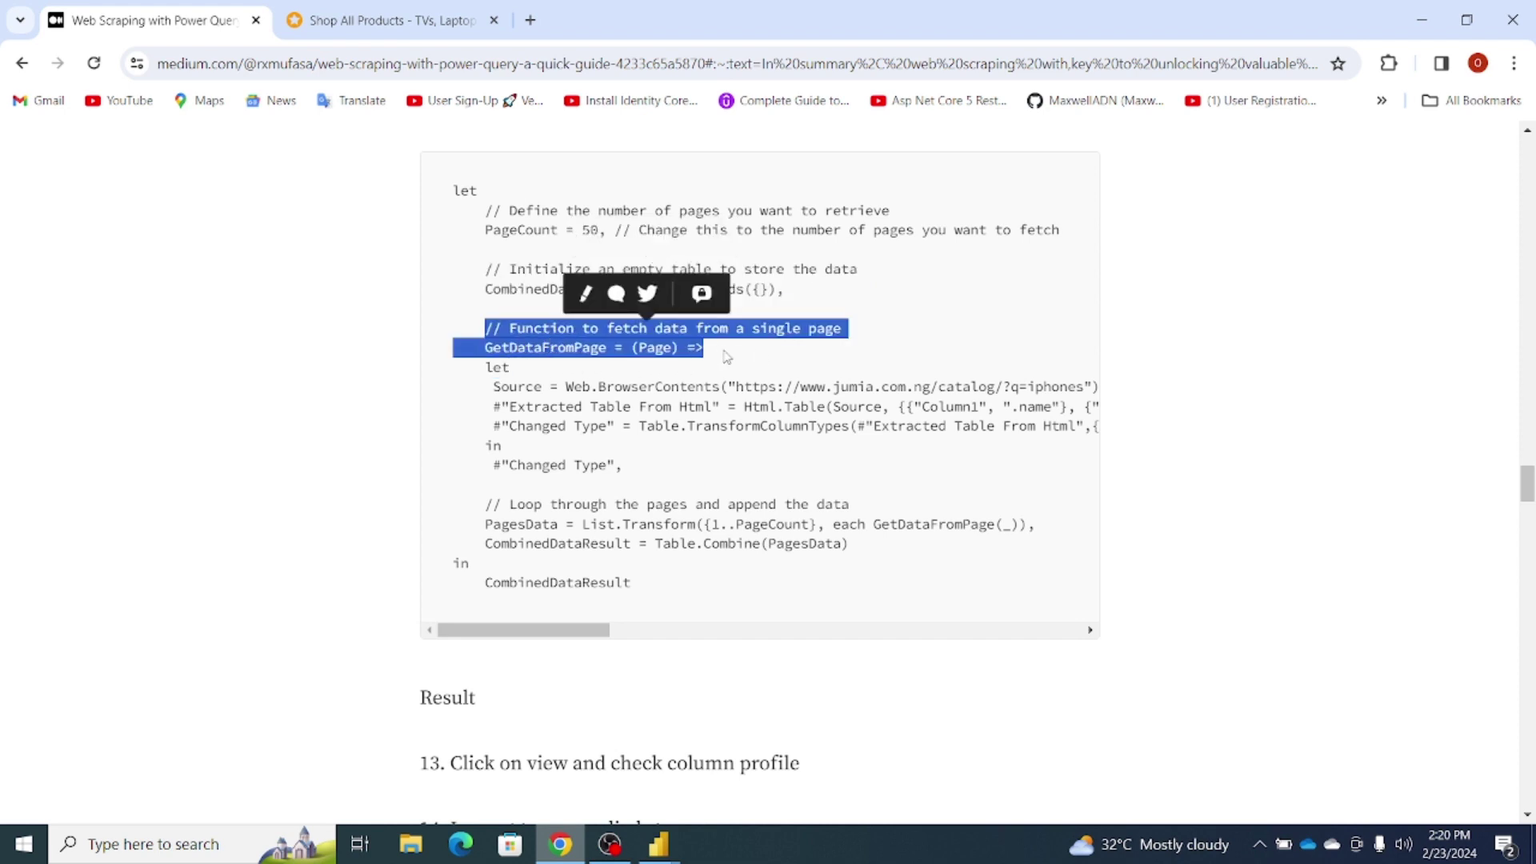
click(675, 840)
click(874, 756)
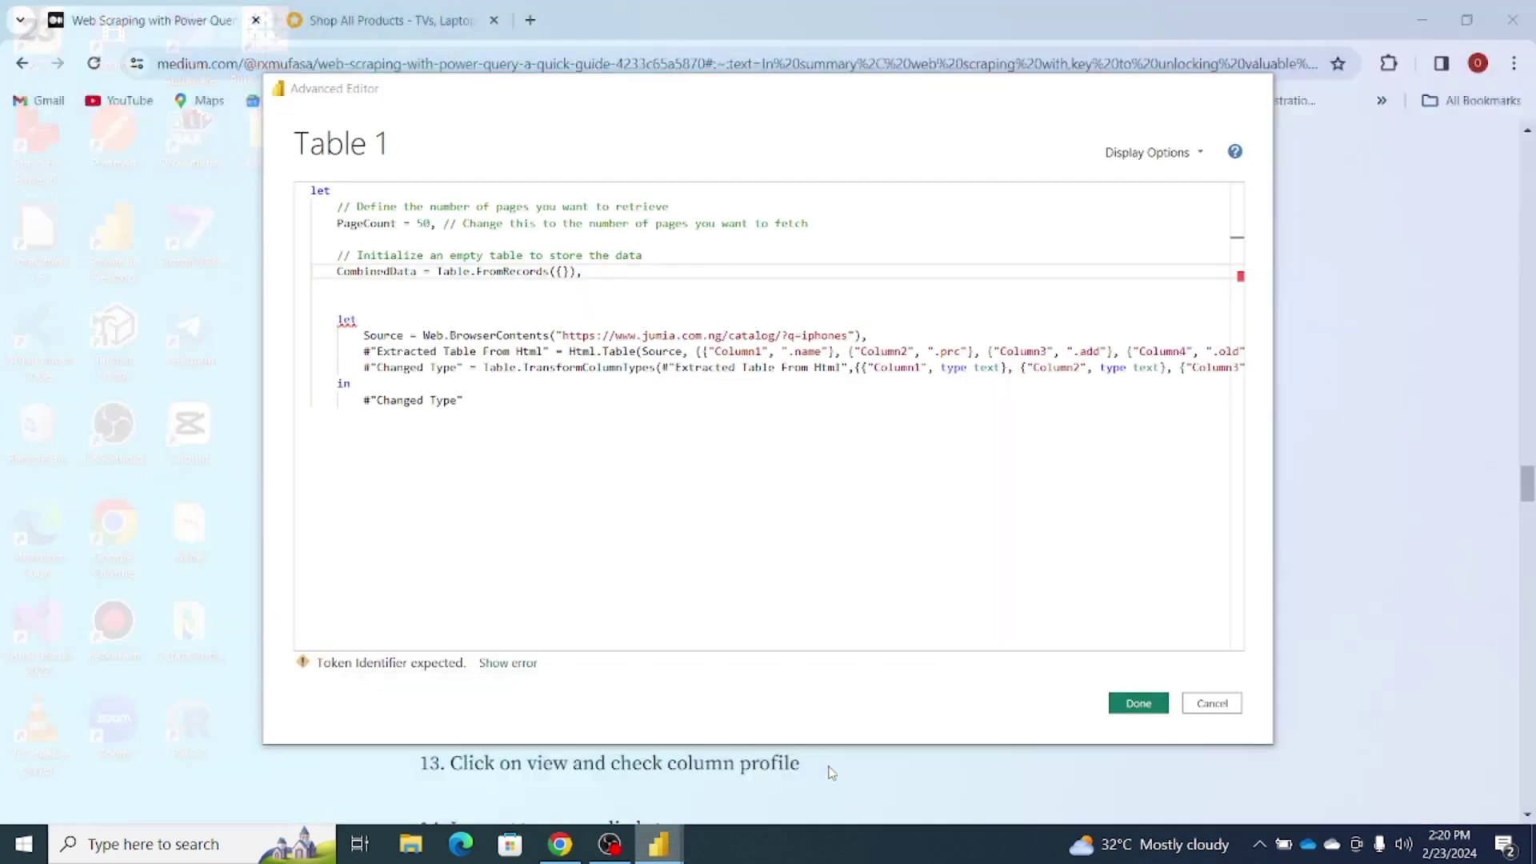
drag(337, 319, 464, 404)
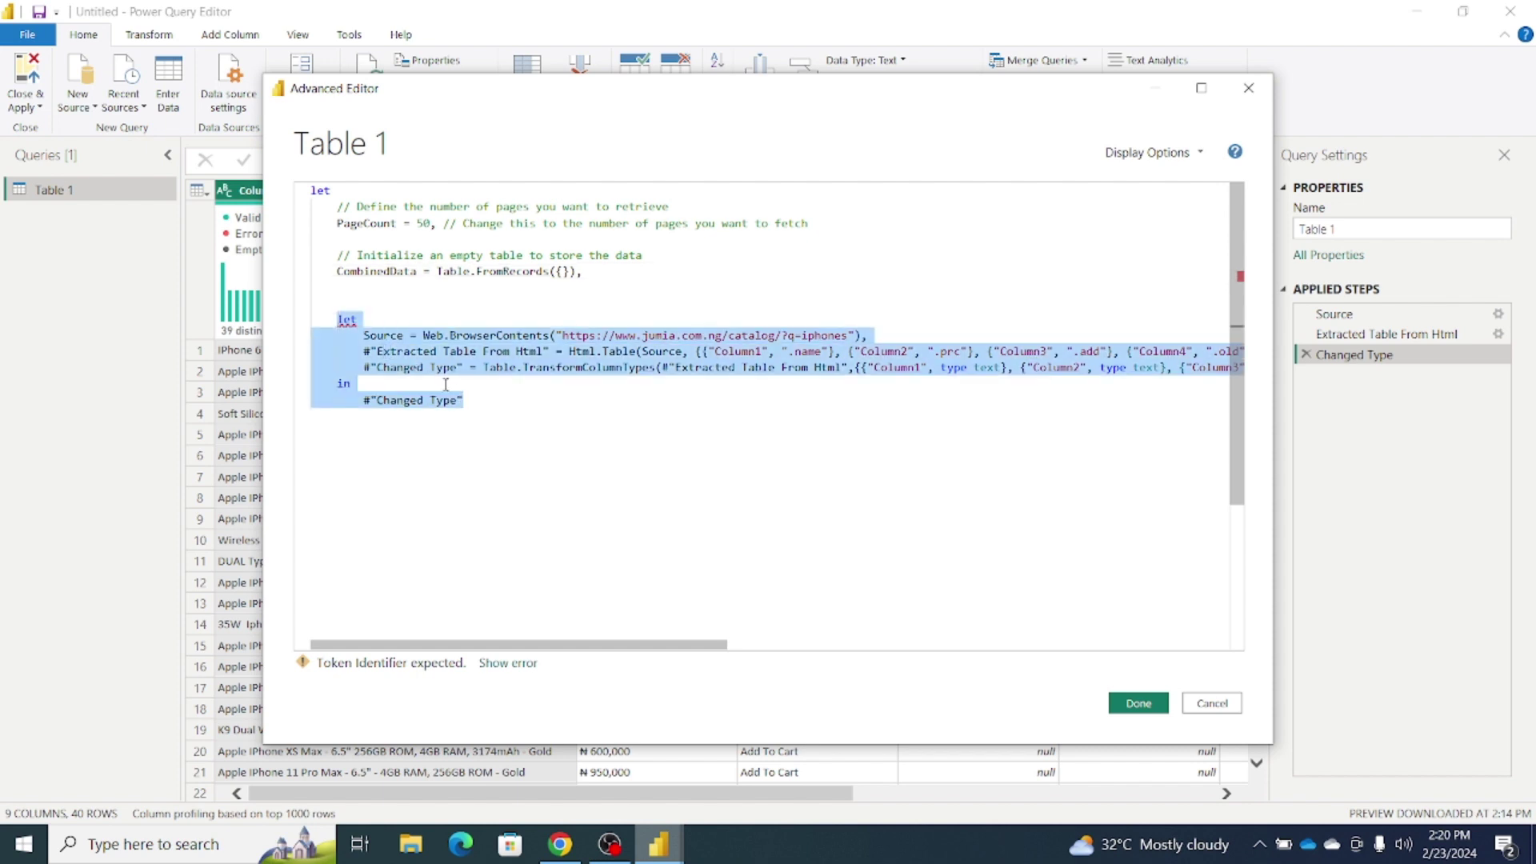
click(350, 302)
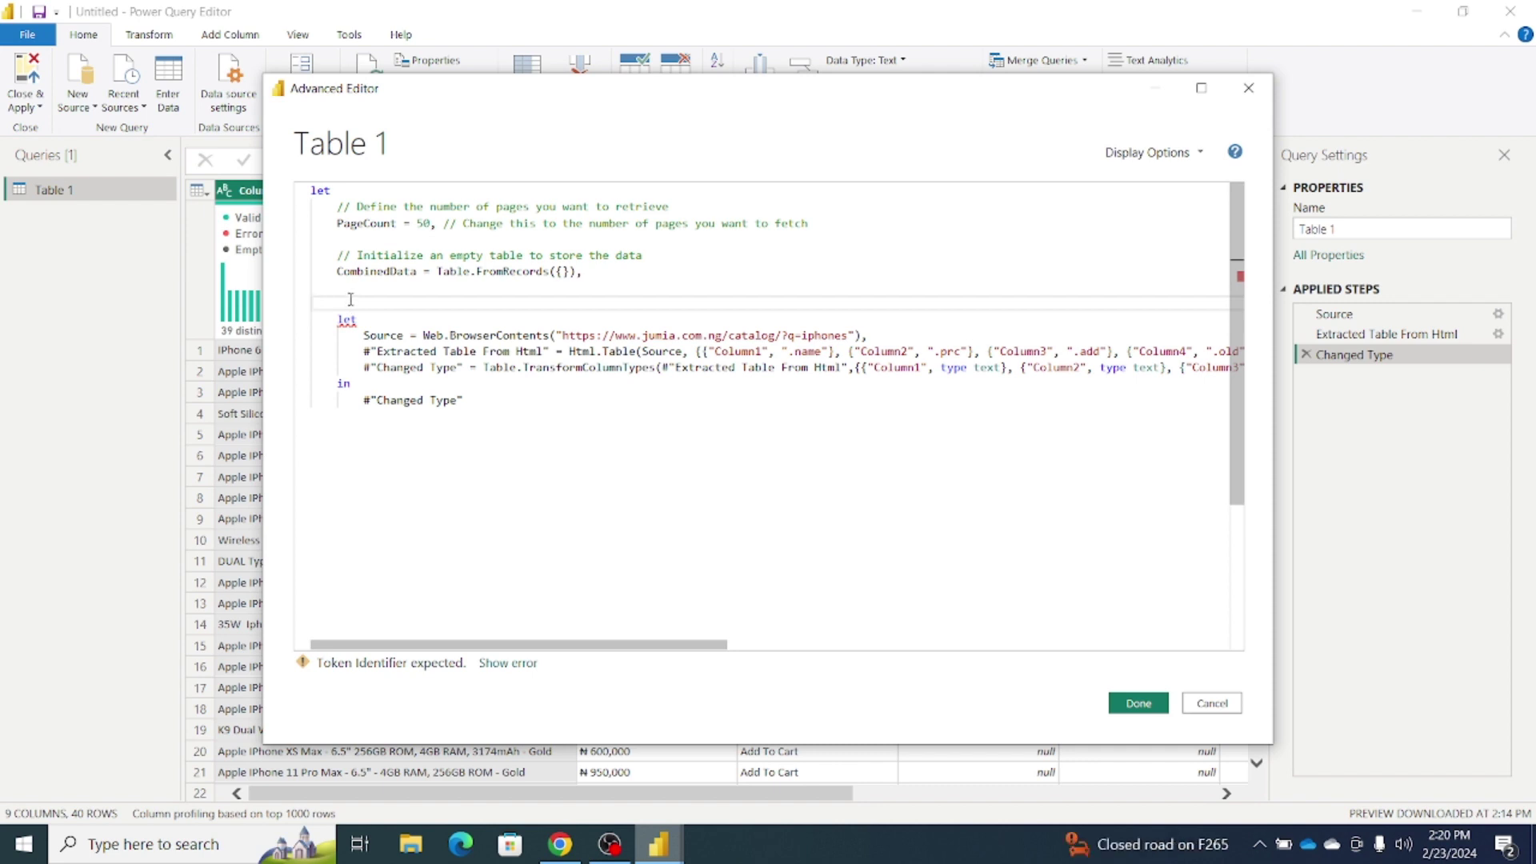
key(ctrl+v)
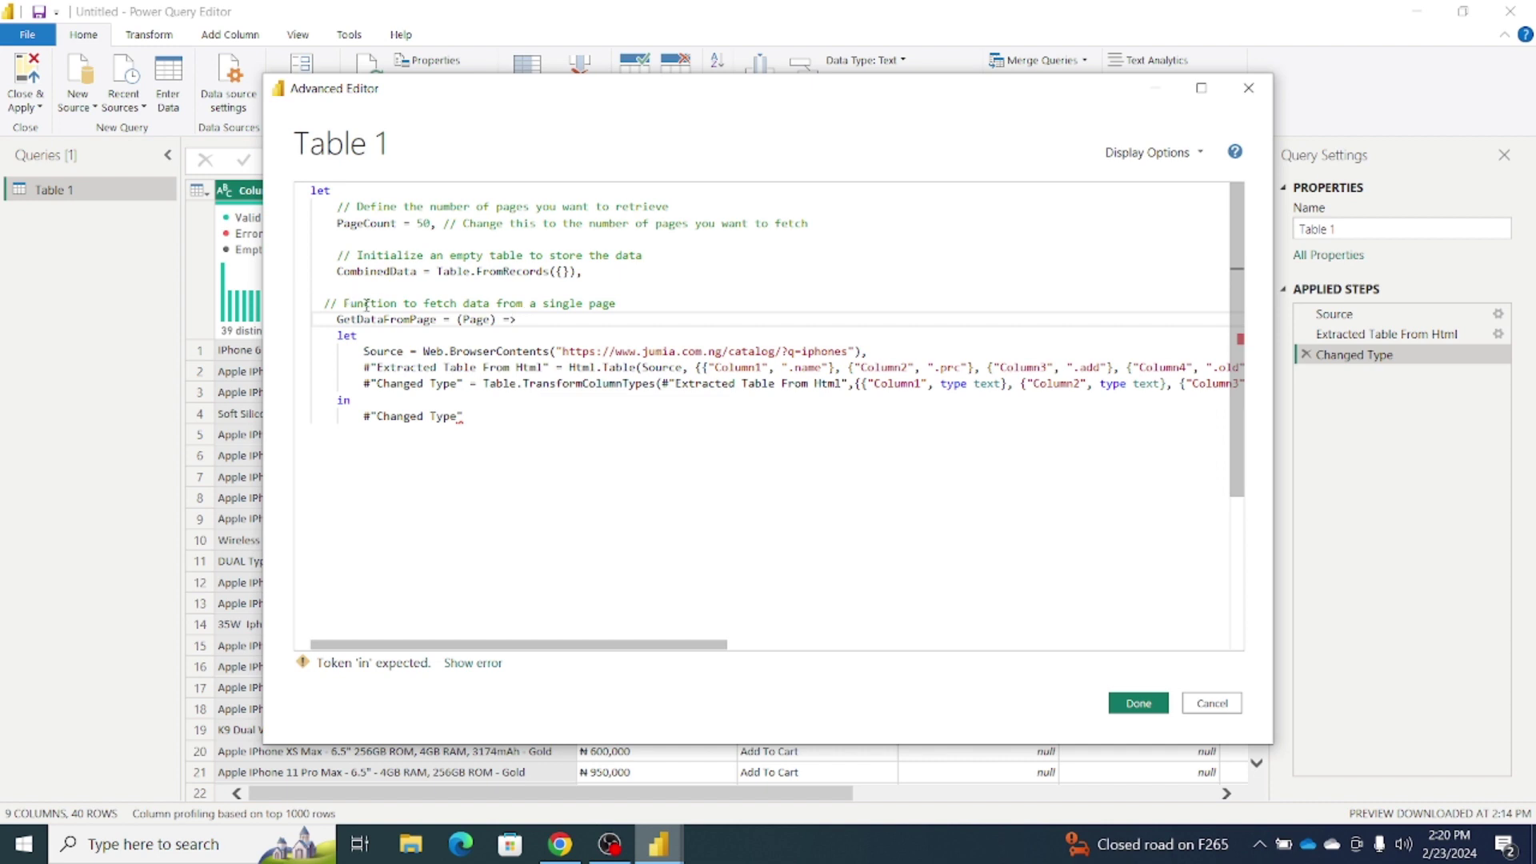
- Add a comma after the final #"Changed Type", copy the article's closing block from the loop comment through CombinedDataResult below it, and apply the query edit
click(456, 485)
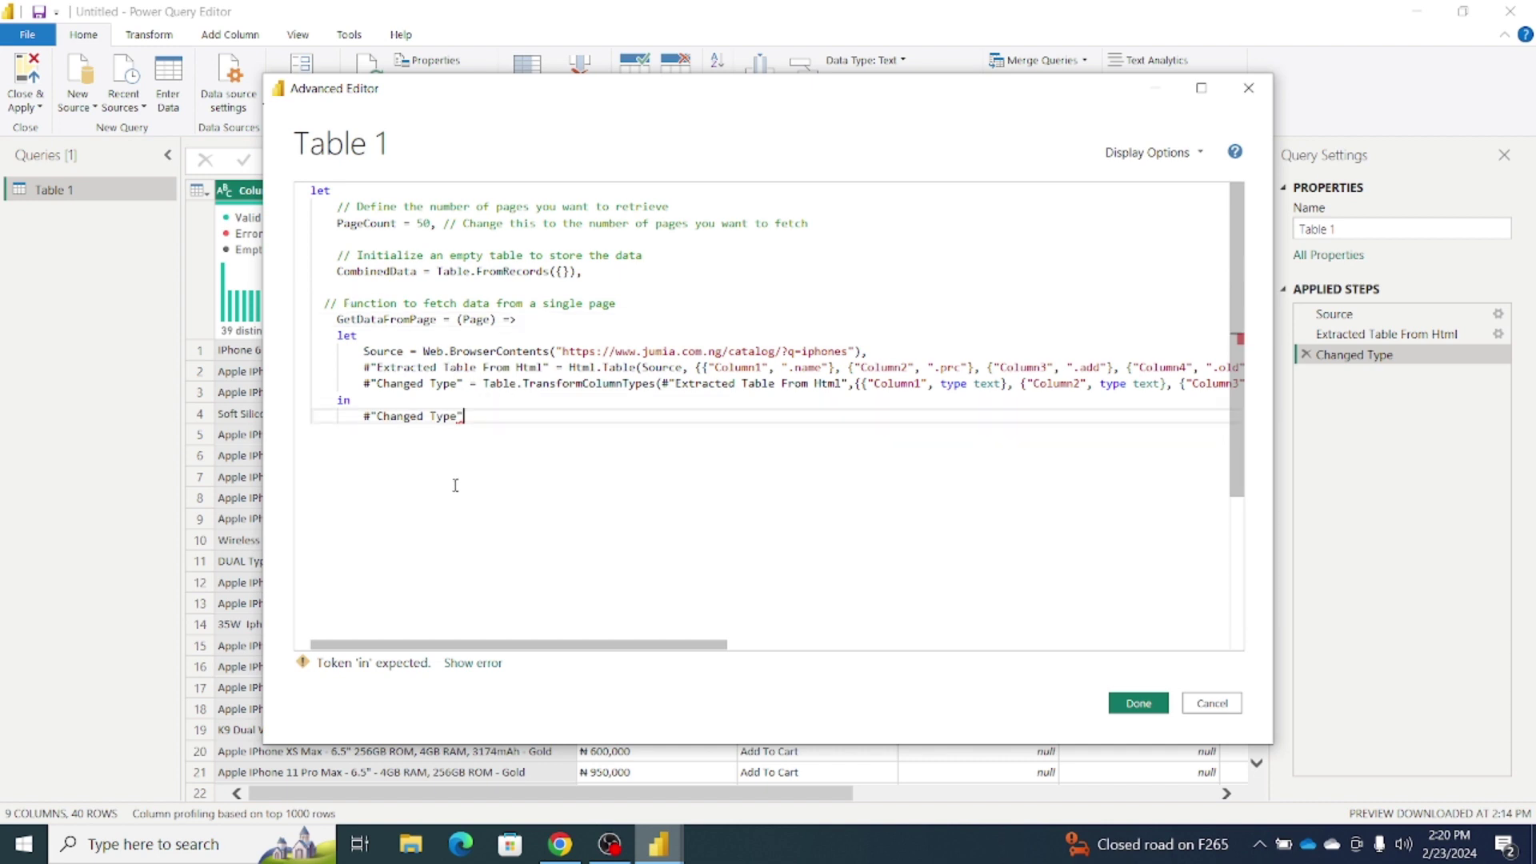
click(560, 846)
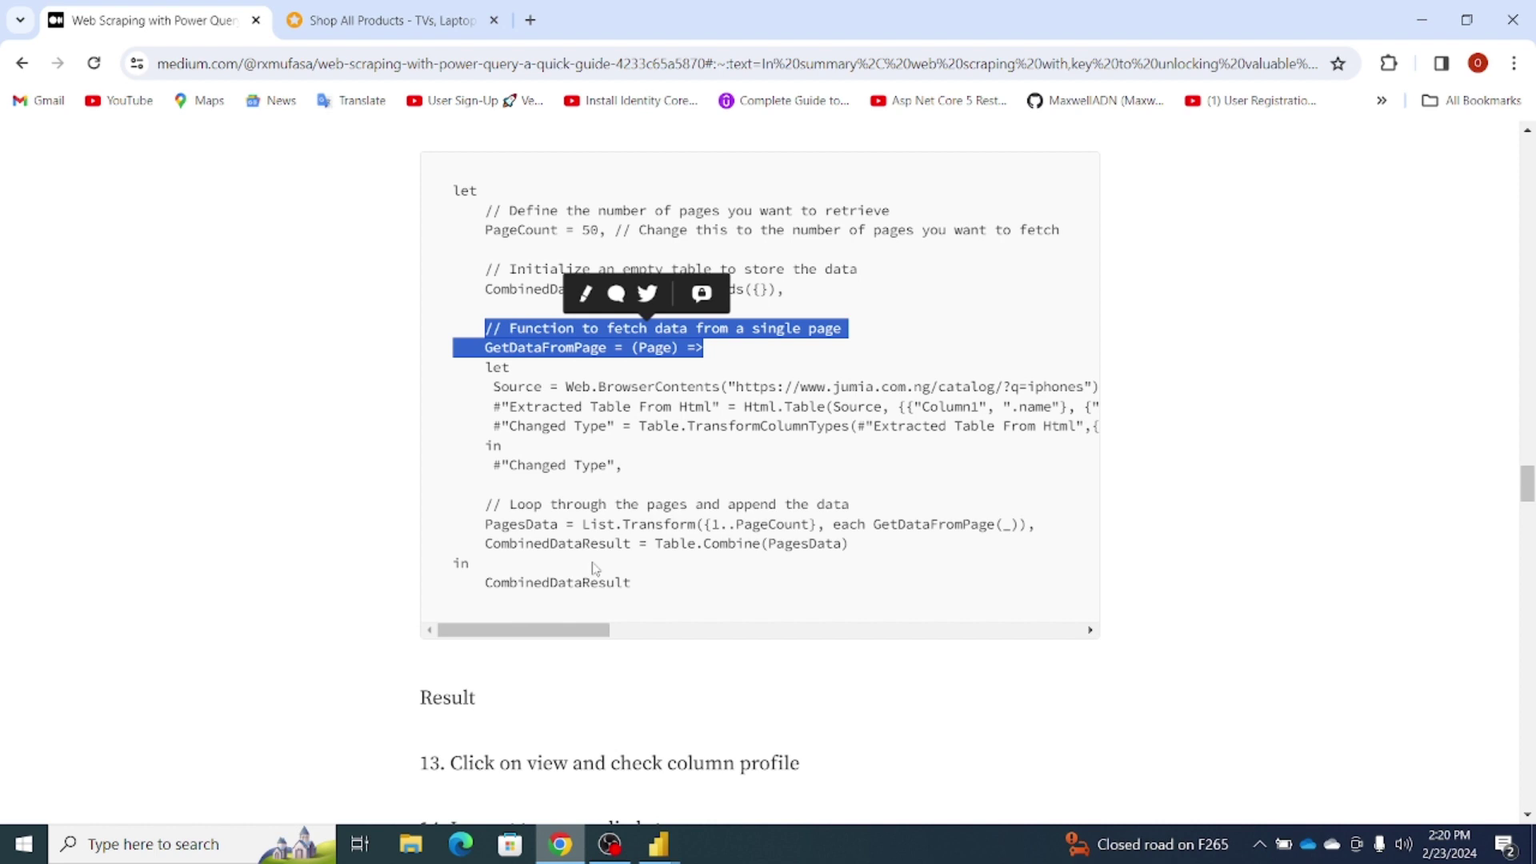
drag(486, 503, 668, 589)
key(ctrl+c)
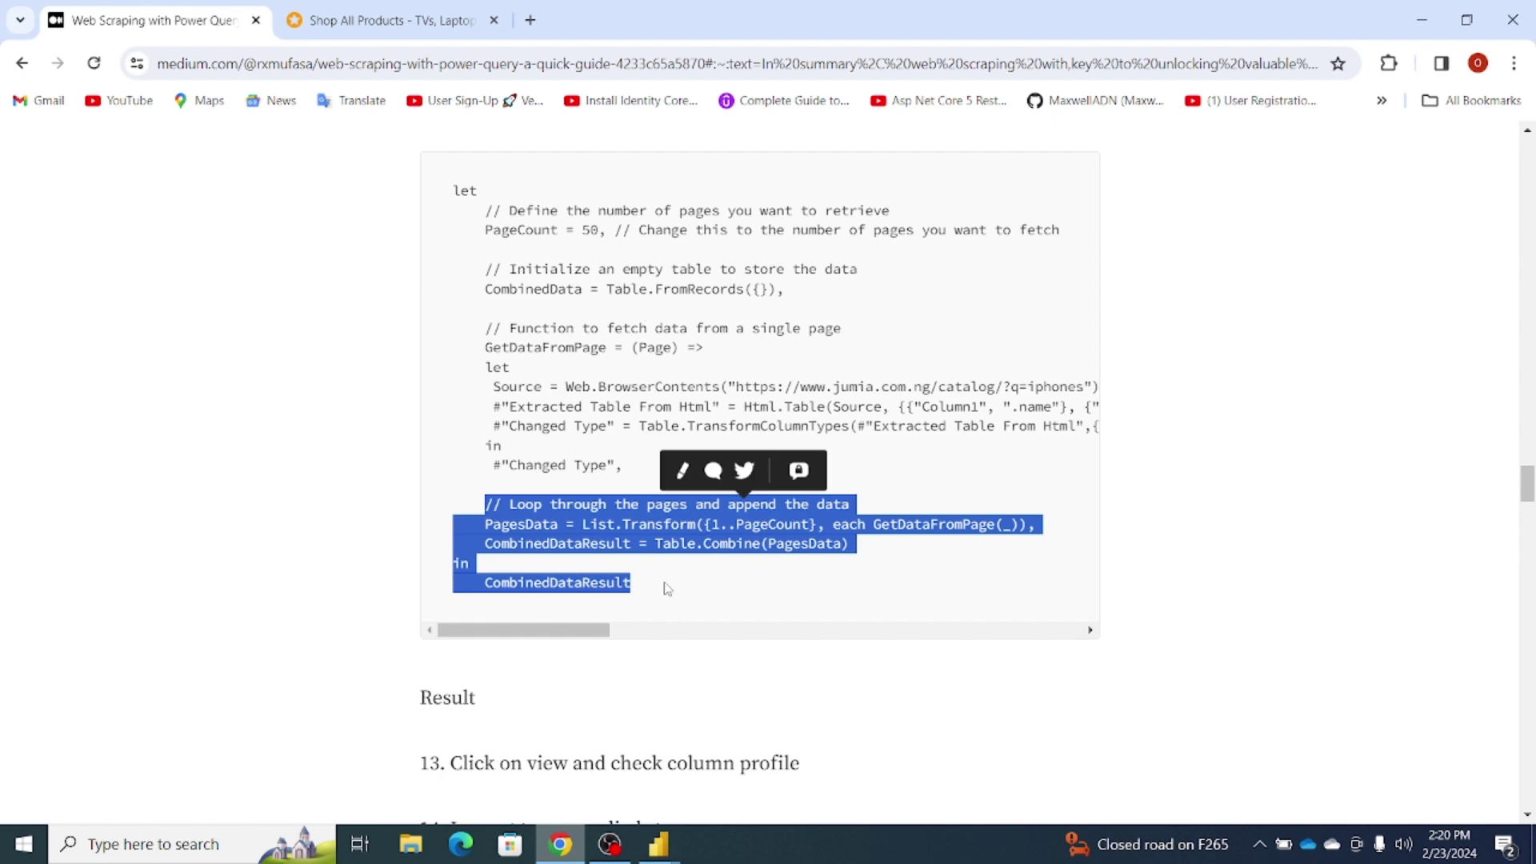
mouse_move(666, 850)
click(848, 774)
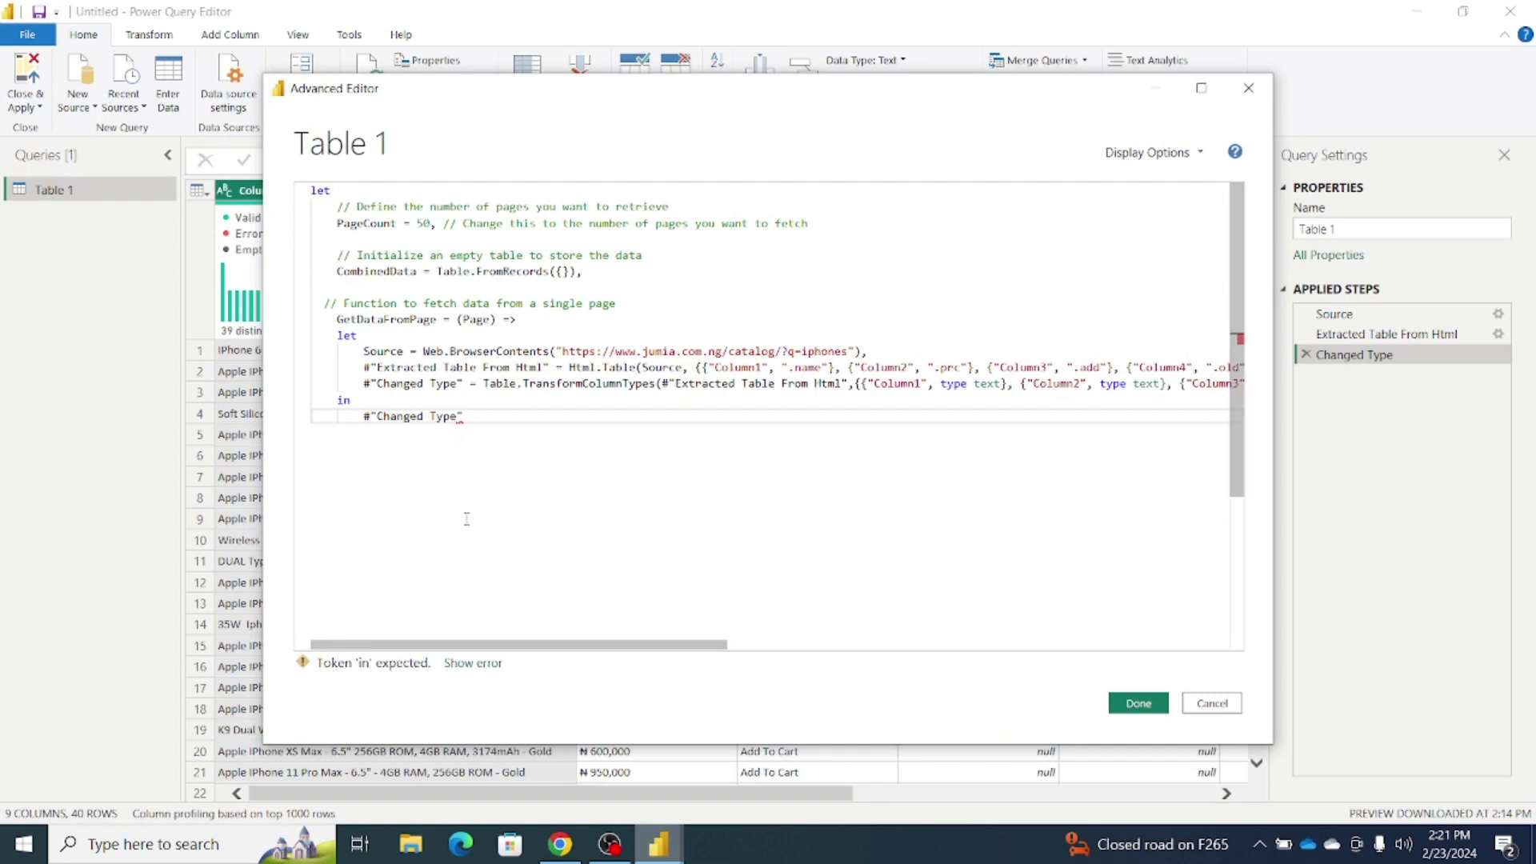
click(474, 422)
text(,)
key(Return)
key(BackSpace)
key(BackSpace)
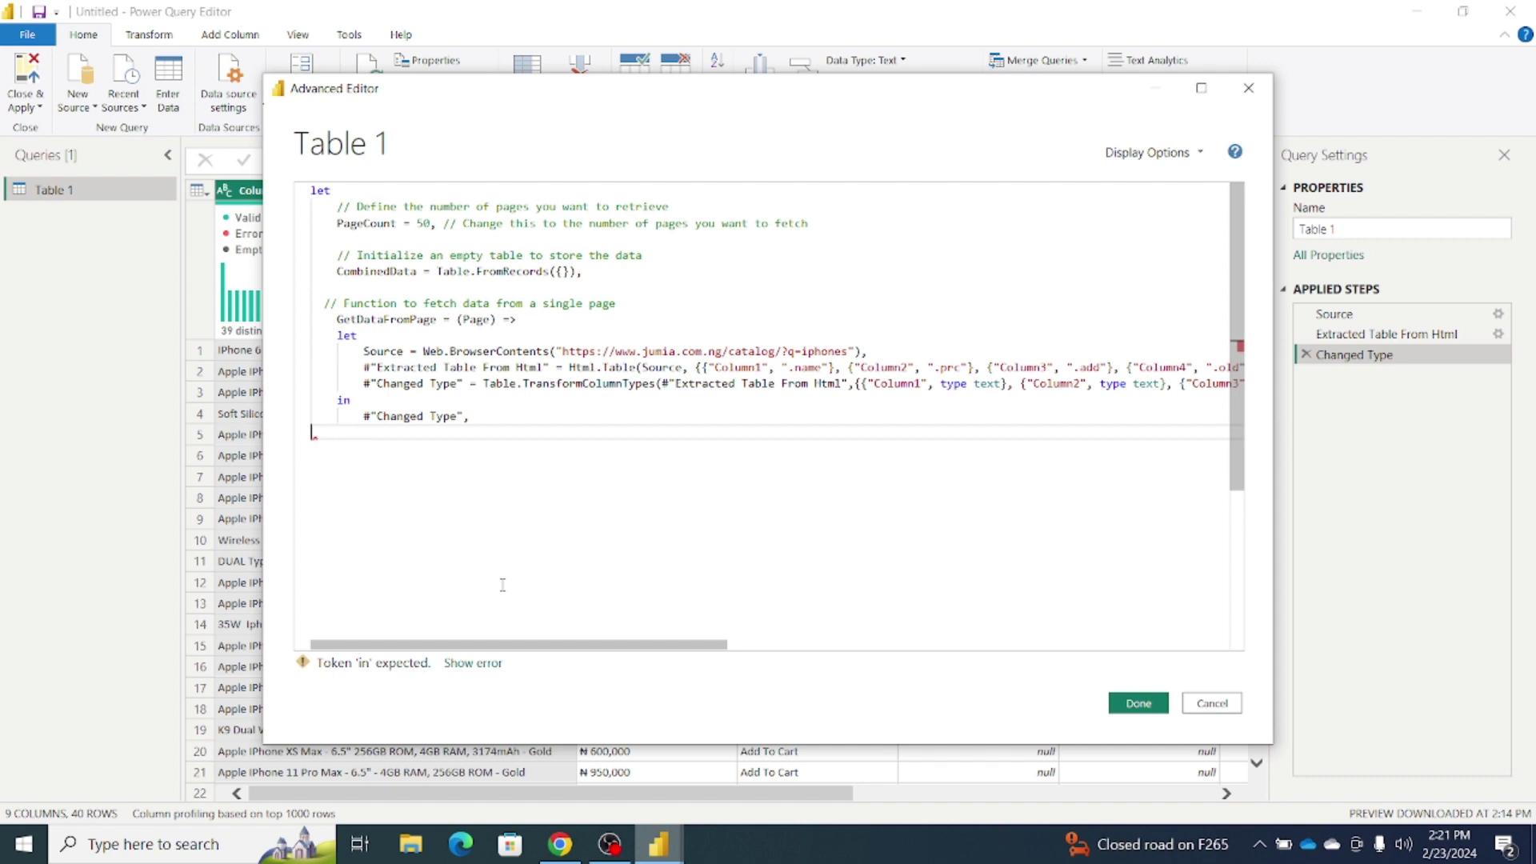
key(ctrl+v)
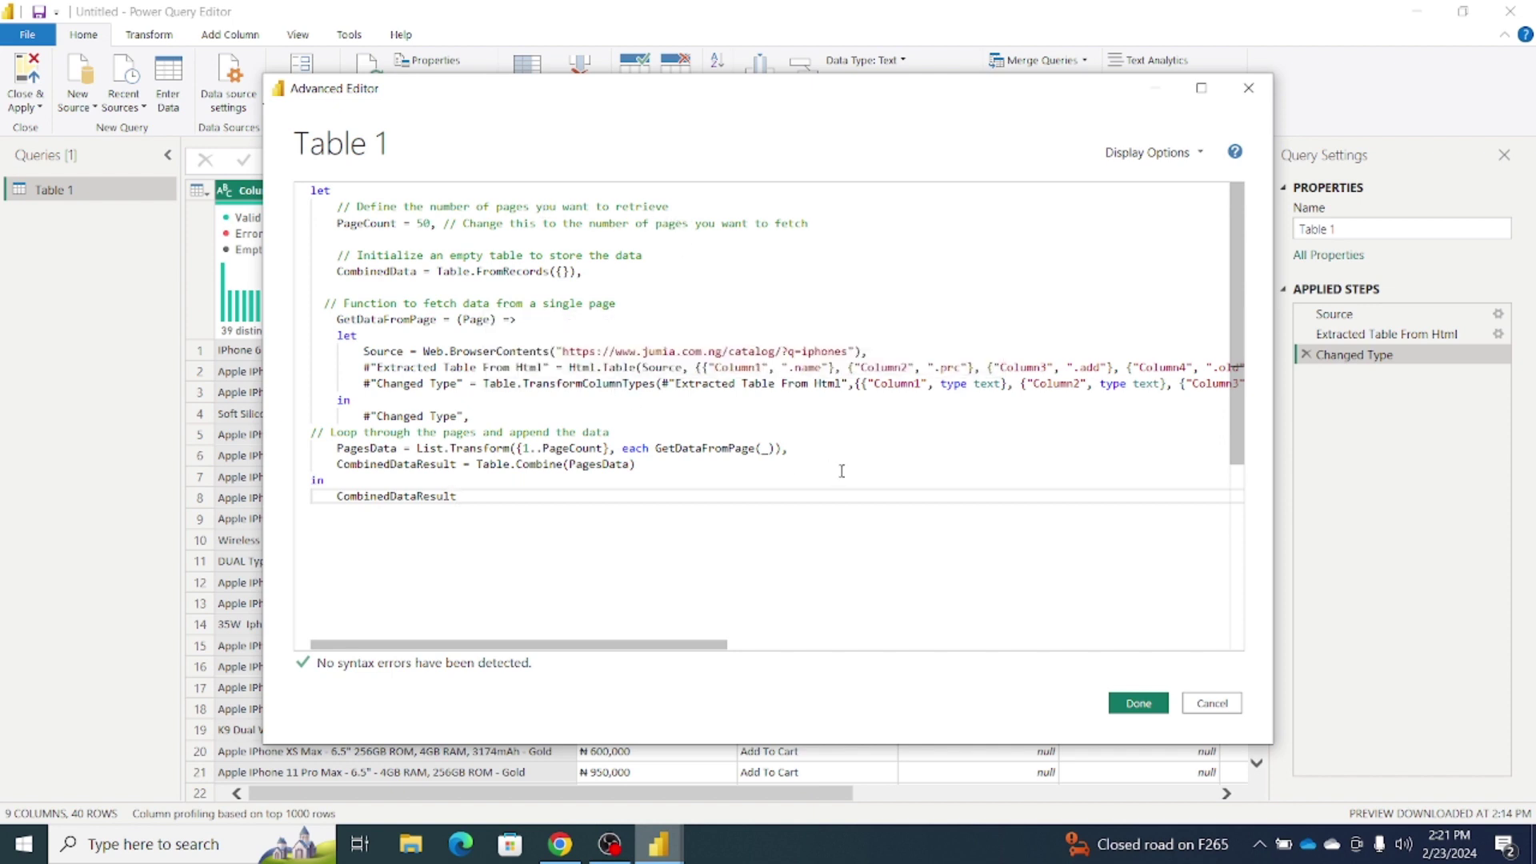
click(1133, 711)
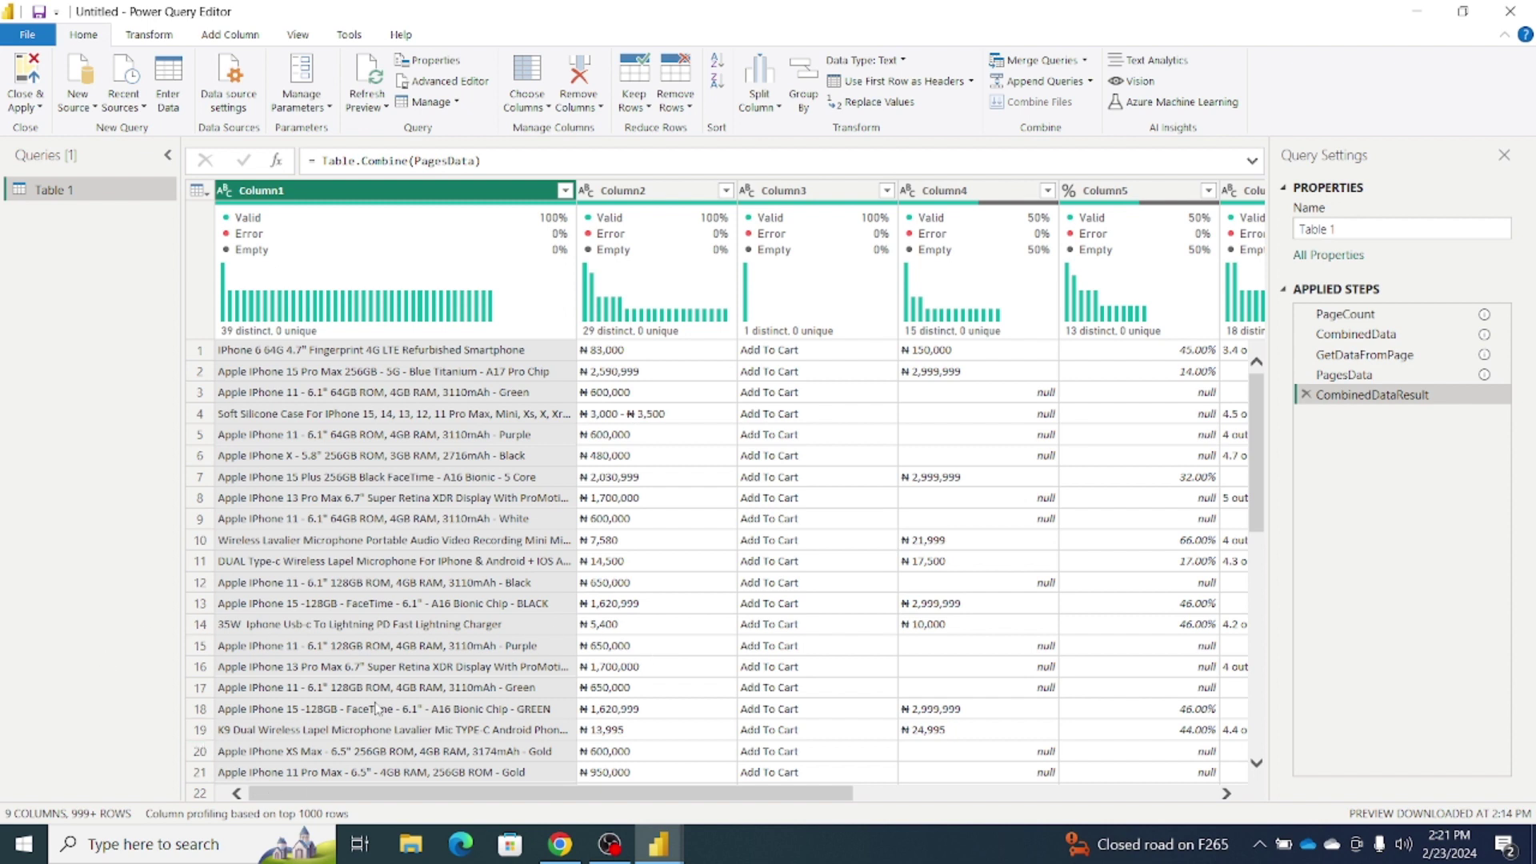
- Turn on the column profile and base column profiling on the entire data set to check Column1's count
click(297, 34)
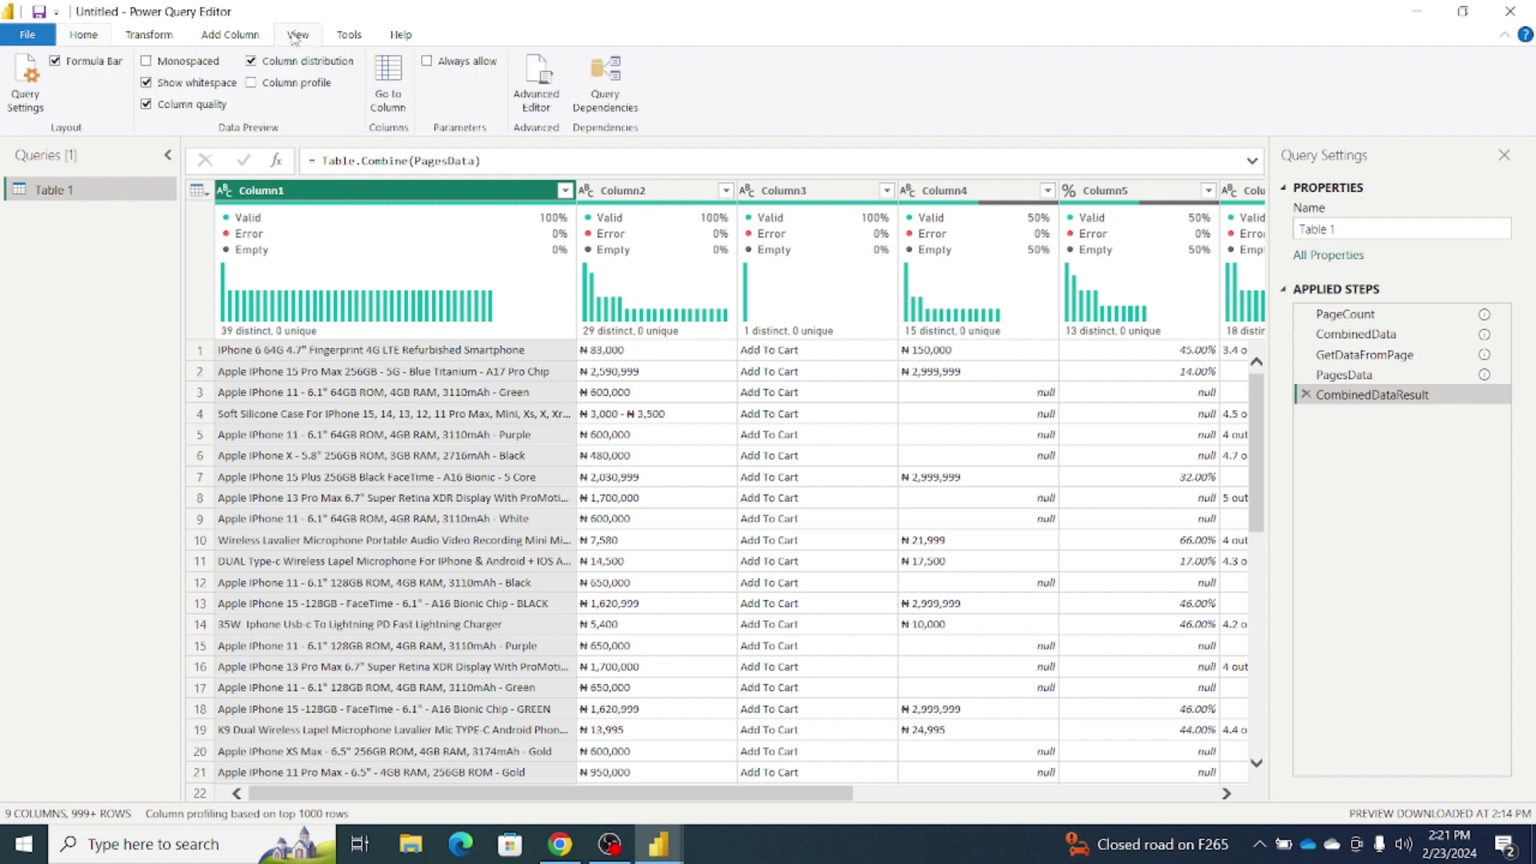
click(253, 85)
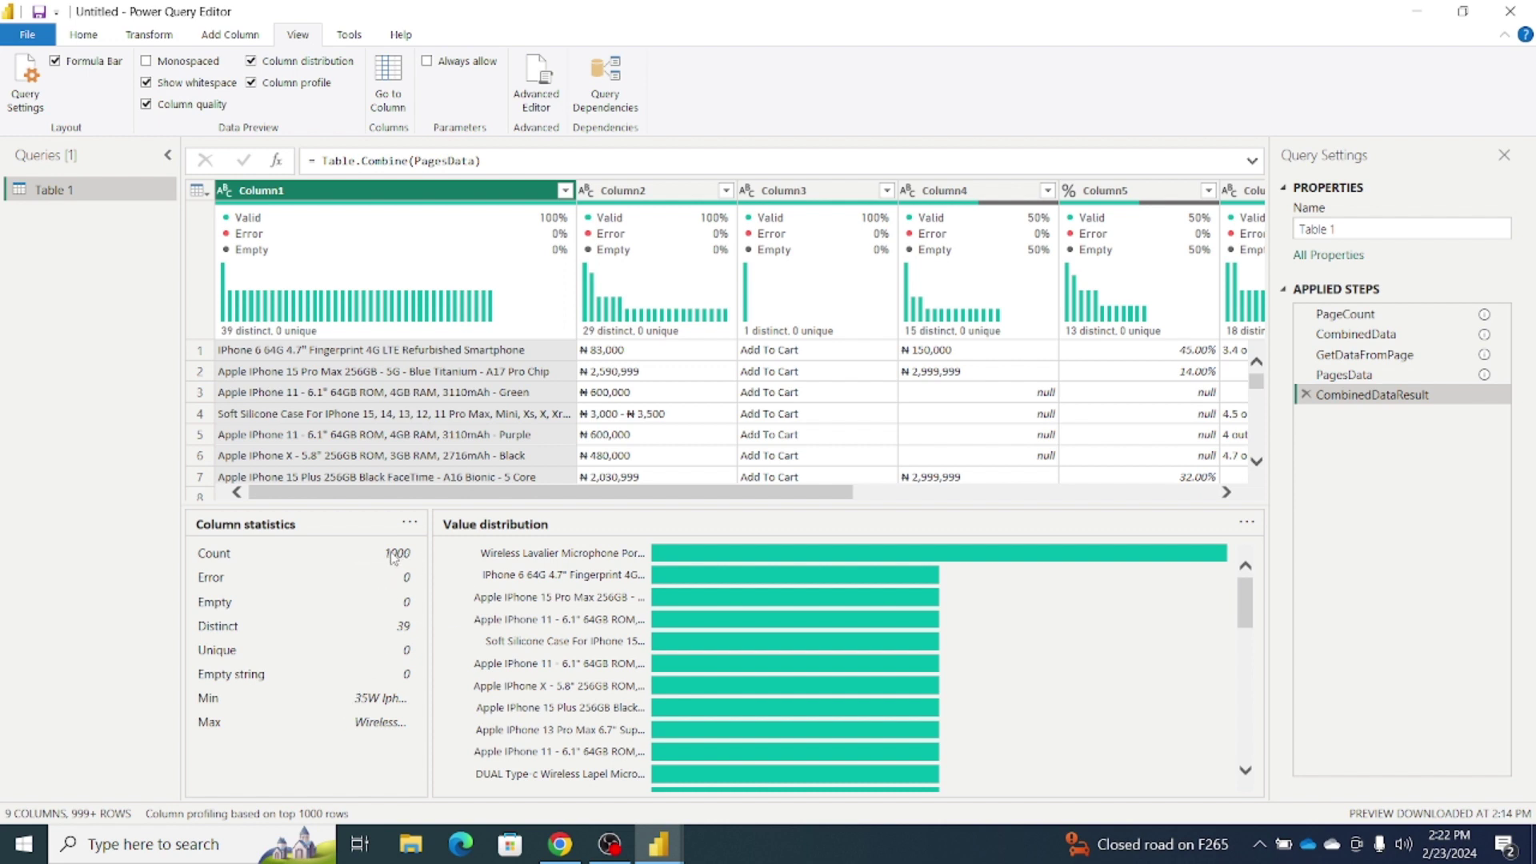
click(251, 816)
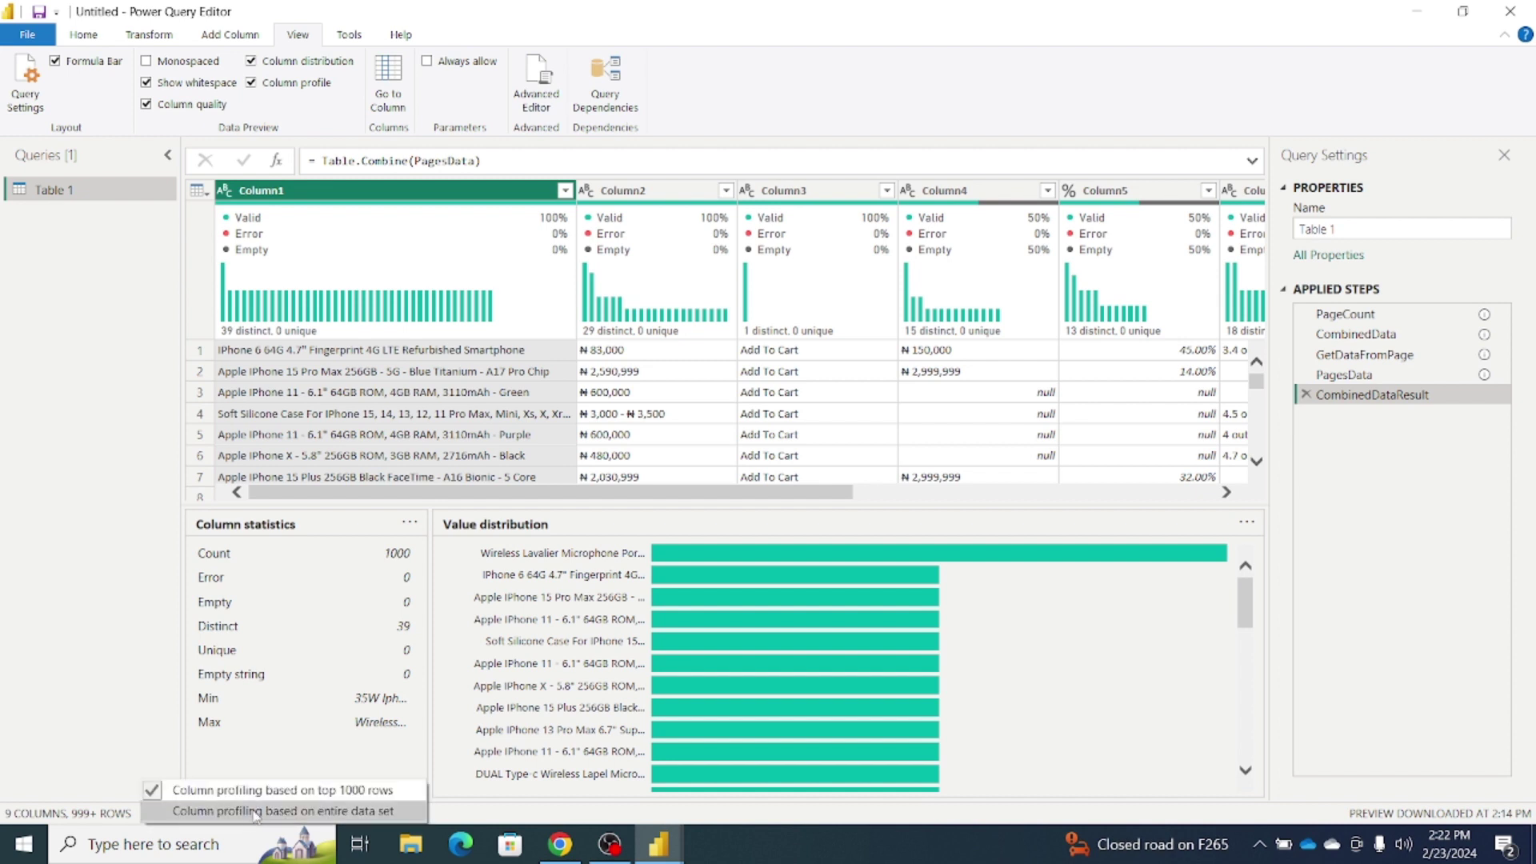
click(255, 812)
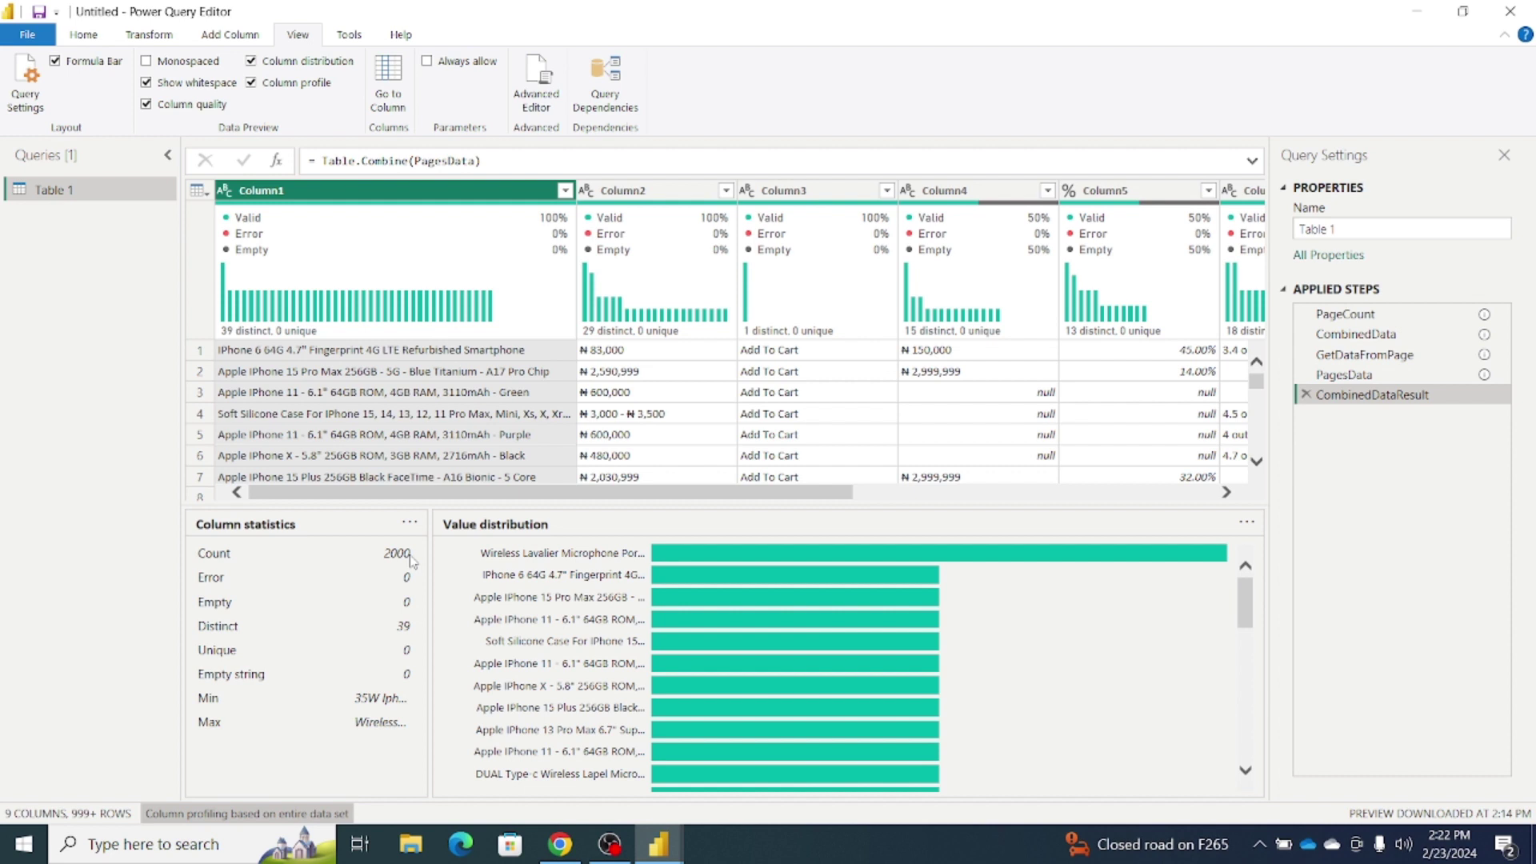
- Turn off the column profile, look over the combined table's rows, and return to the main query commands
click(252, 84)
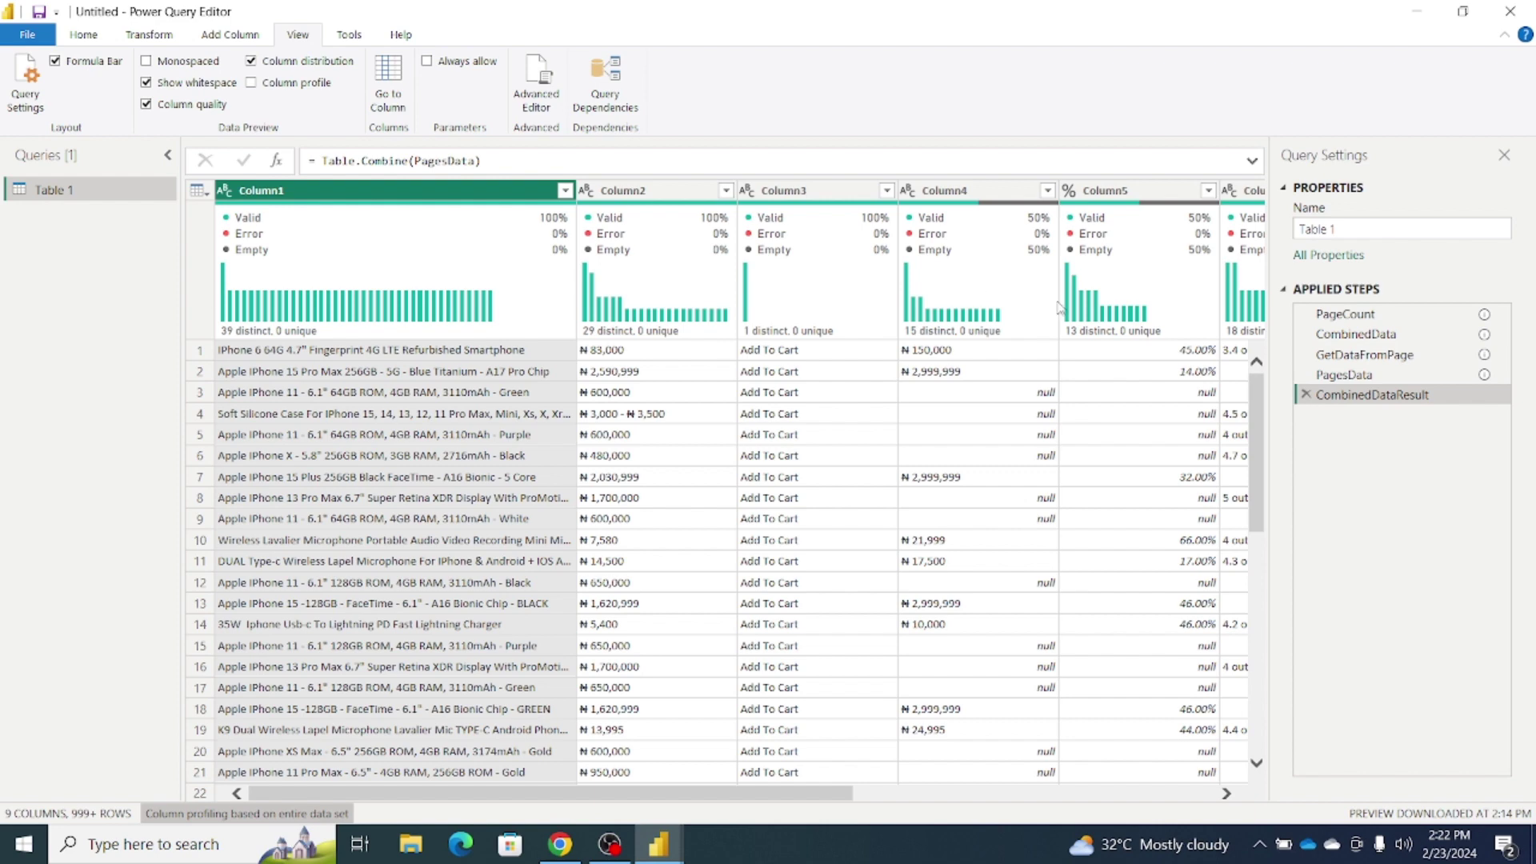
mouse_move(1260, 392)
mouse_down()
mouse_move(1269, 634)
mouse_move(1267, 379)
mouse_up()
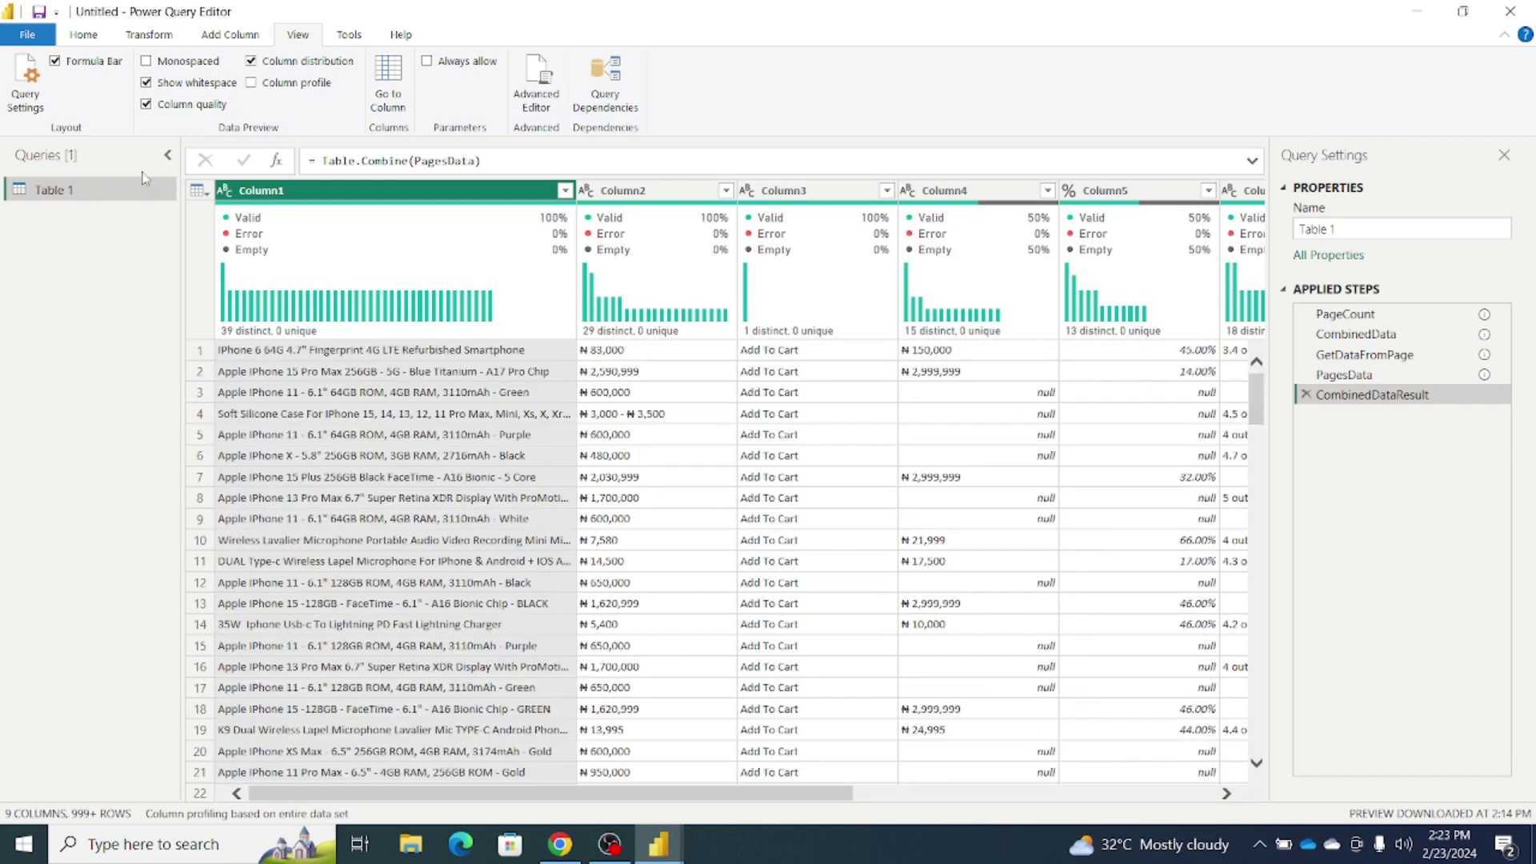
click(84, 36)
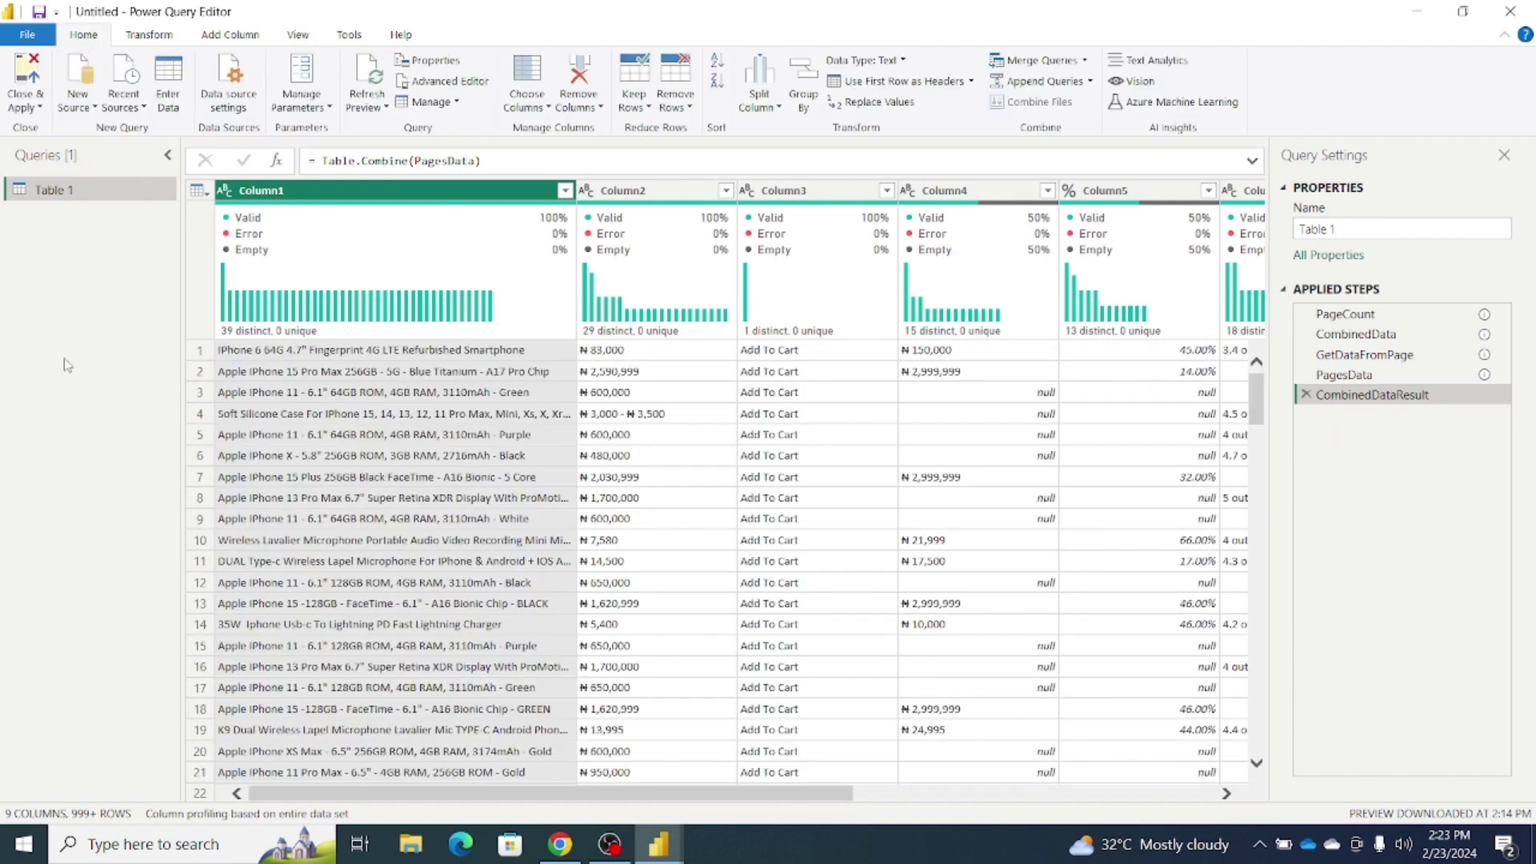